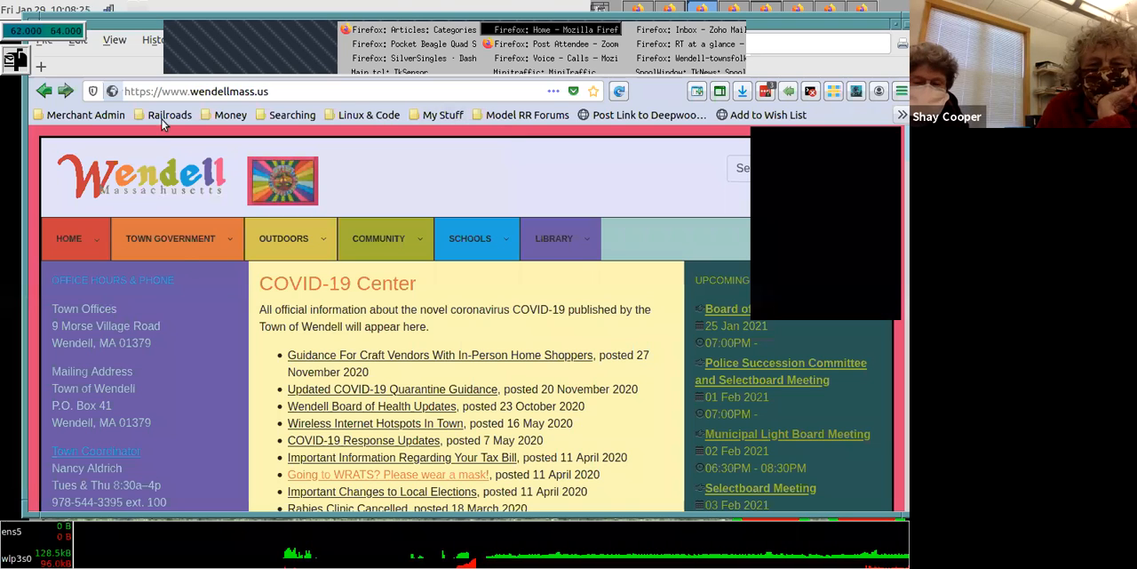
# - Open the Login/Logout page for Wendell officials and log in with the prefilled credentials
pyautogui.moveTo(75, 237)
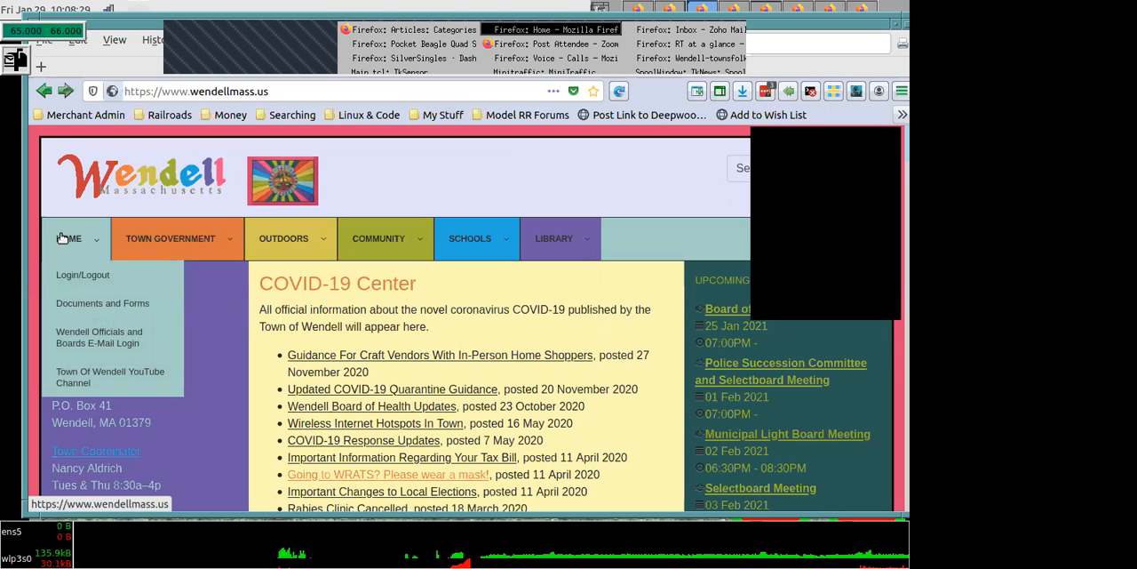
pyautogui.click(83, 276)
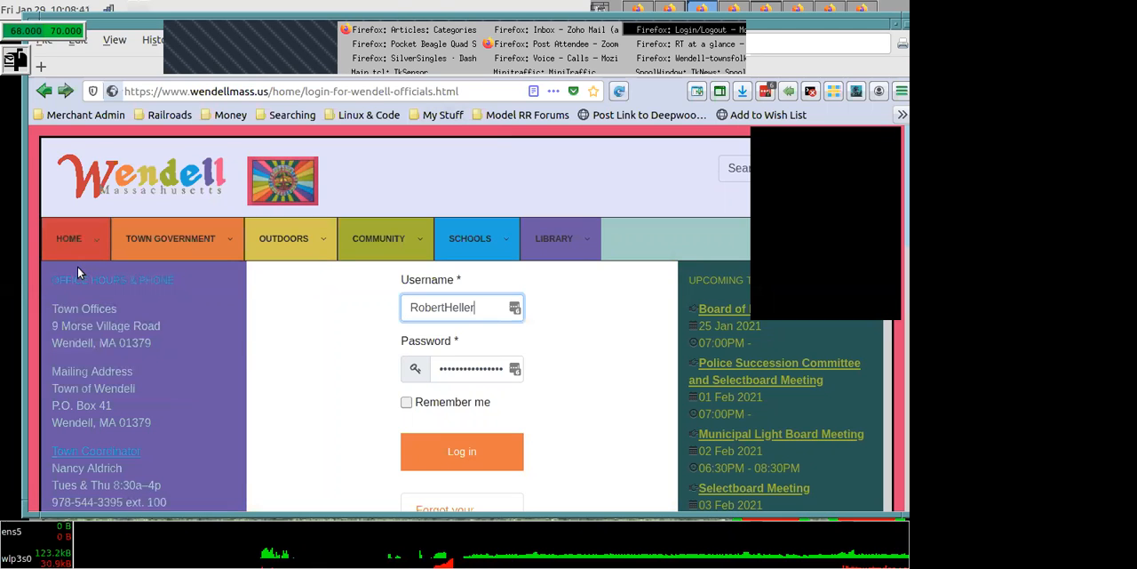
pyautogui.click(450, 453)
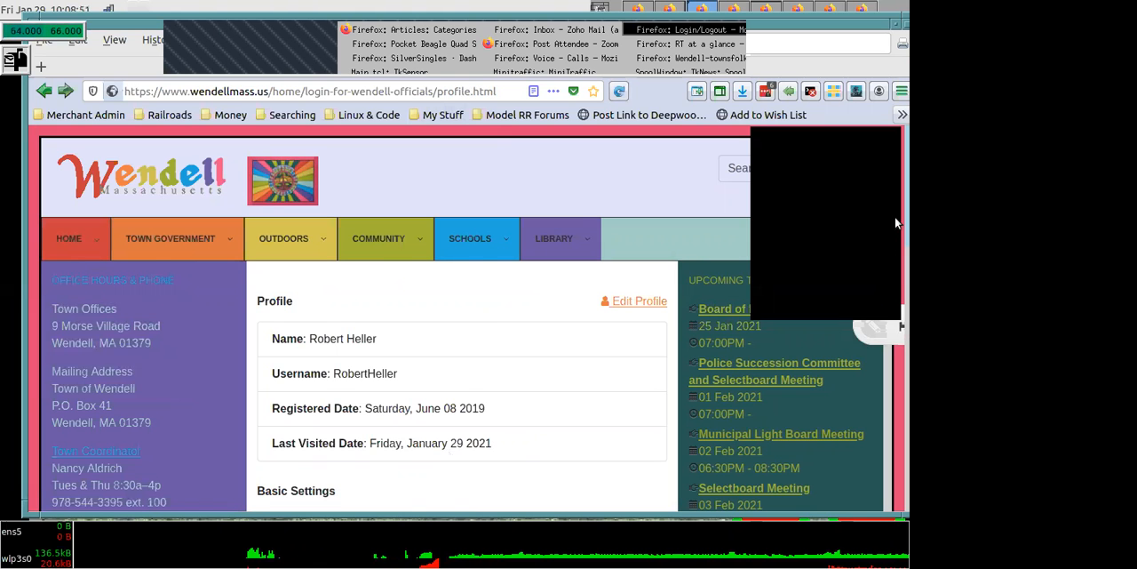
# - Review the account's profile page and open the profile for editing
pyautogui.scroll(-3, 895, 349)
pyautogui.scroll(-5, 896, 349)
pyautogui.scroll(7, 895, 362)
pyautogui.scroll(-3, 894, 289)
pyautogui.scroll(2, 895, 275)
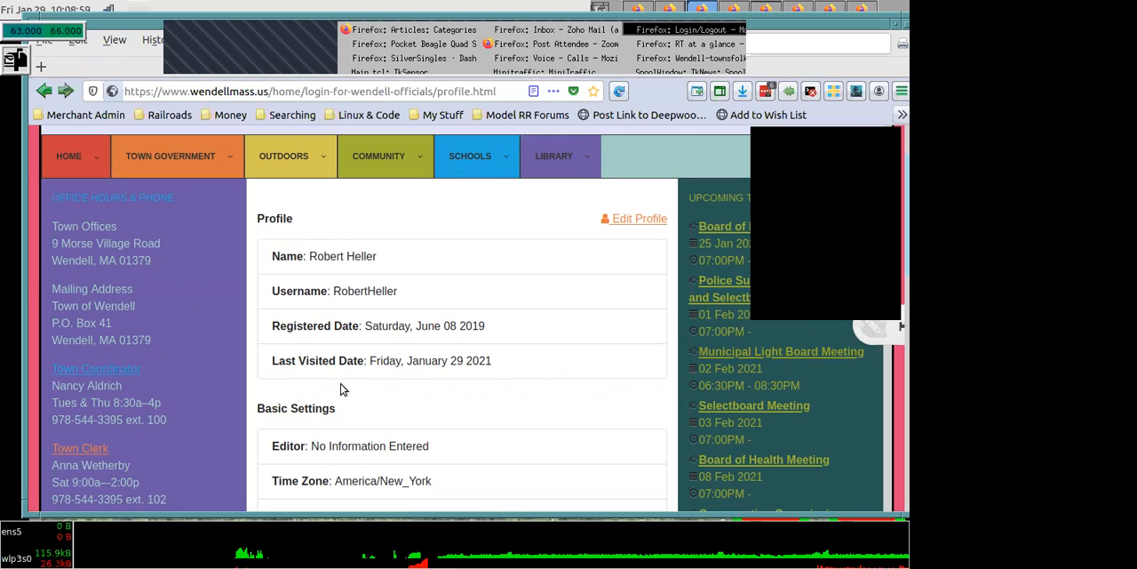
pyautogui.click(647, 219)
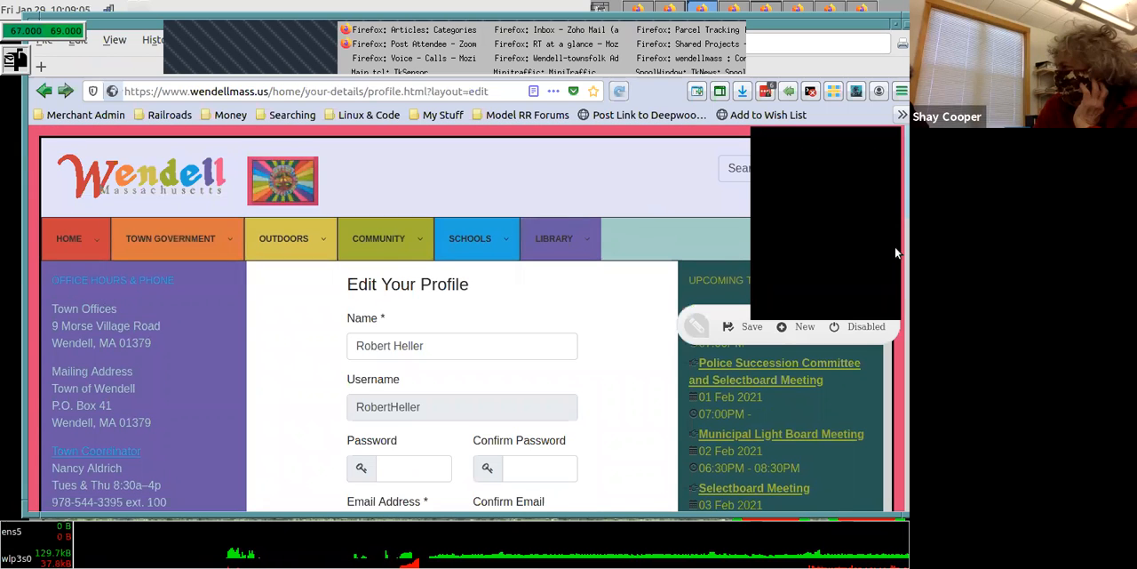
# - Examine the Edit Your Profile form from the account details to the user actions log options and cancel the editing
pyautogui.scroll(-4, 894, 192)
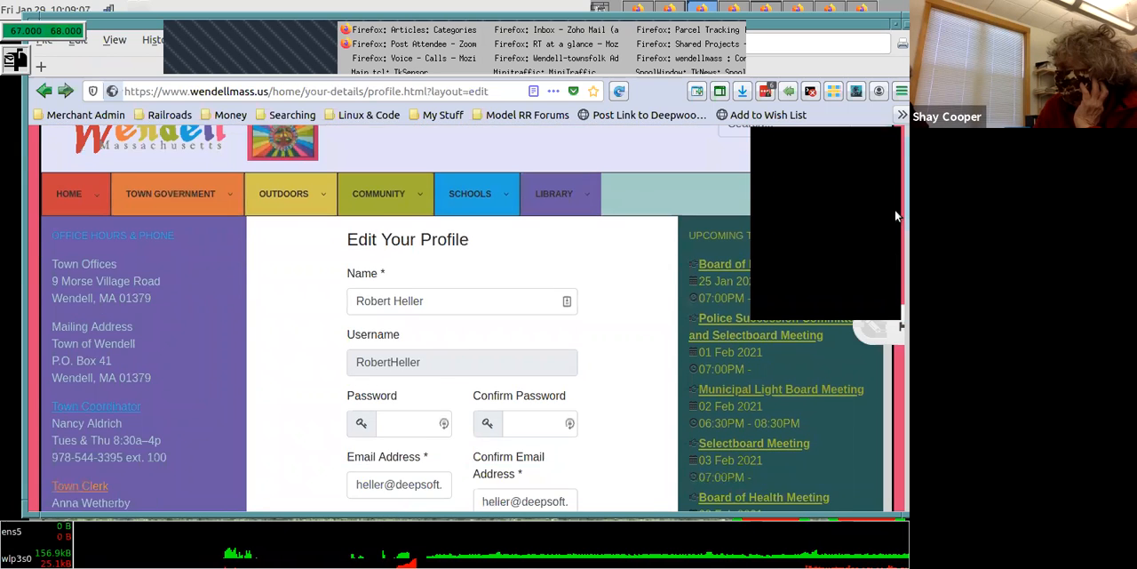
pyautogui.scroll(-1, 895, 255)
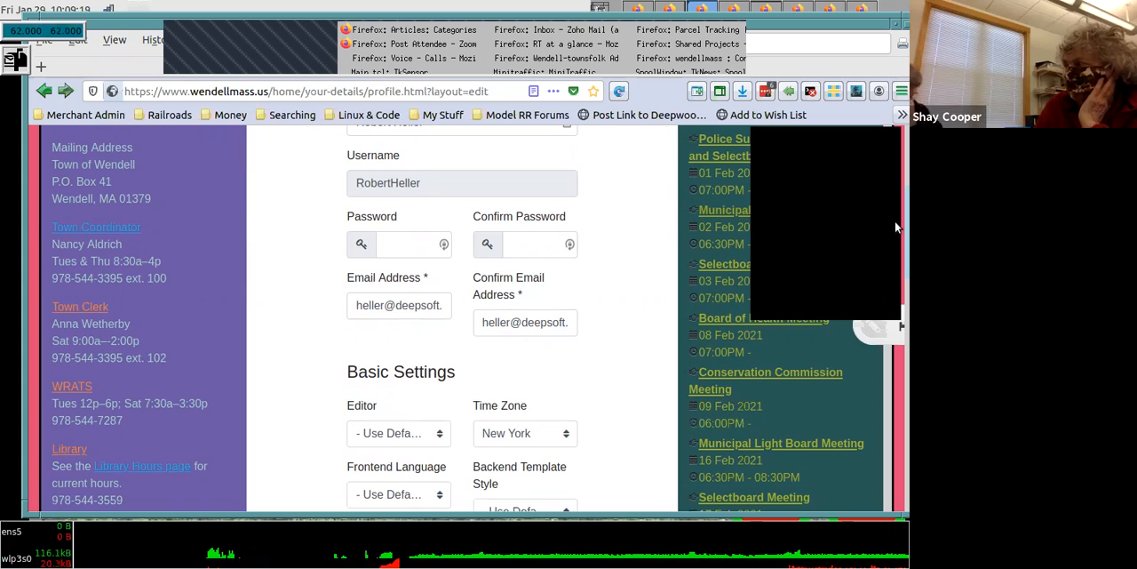
pyautogui.scroll(2, 895, 233)
pyautogui.scroll(2, 896, 178)
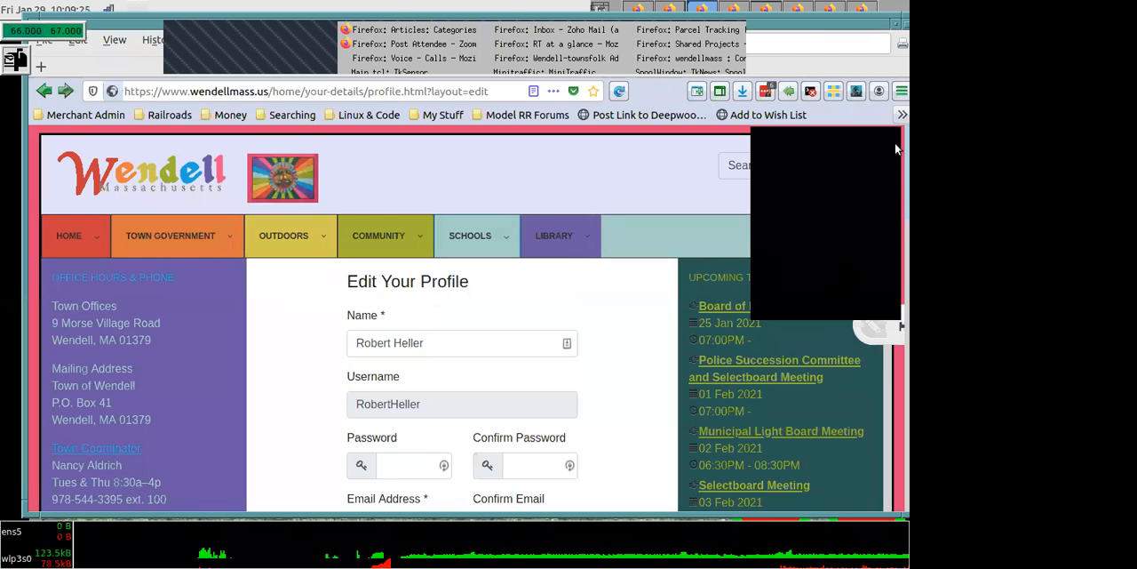
pyautogui.scroll(-4, 894, 177)
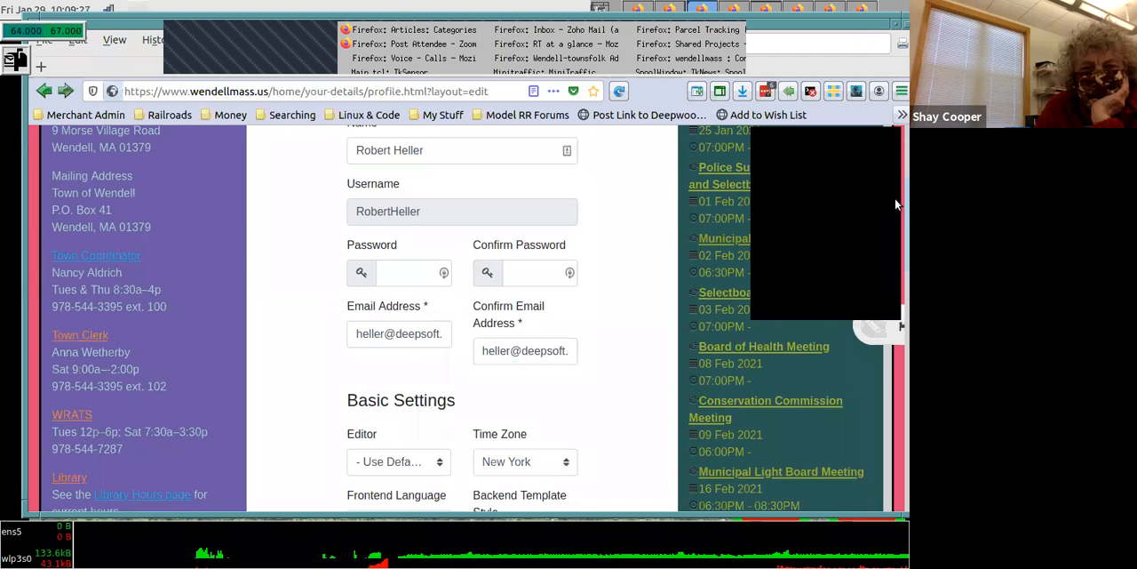
pyautogui.scroll(1, 895, 197)
pyautogui.scroll(-7, 896, 200)
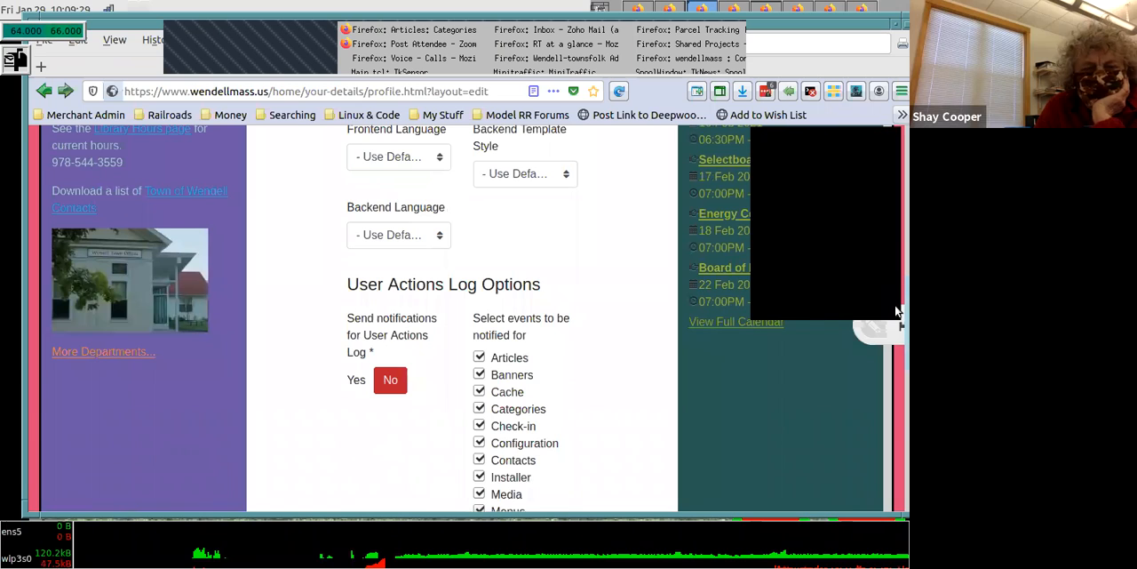
pyautogui.moveTo(894, 413); pyautogui.dragTo(896, 285)
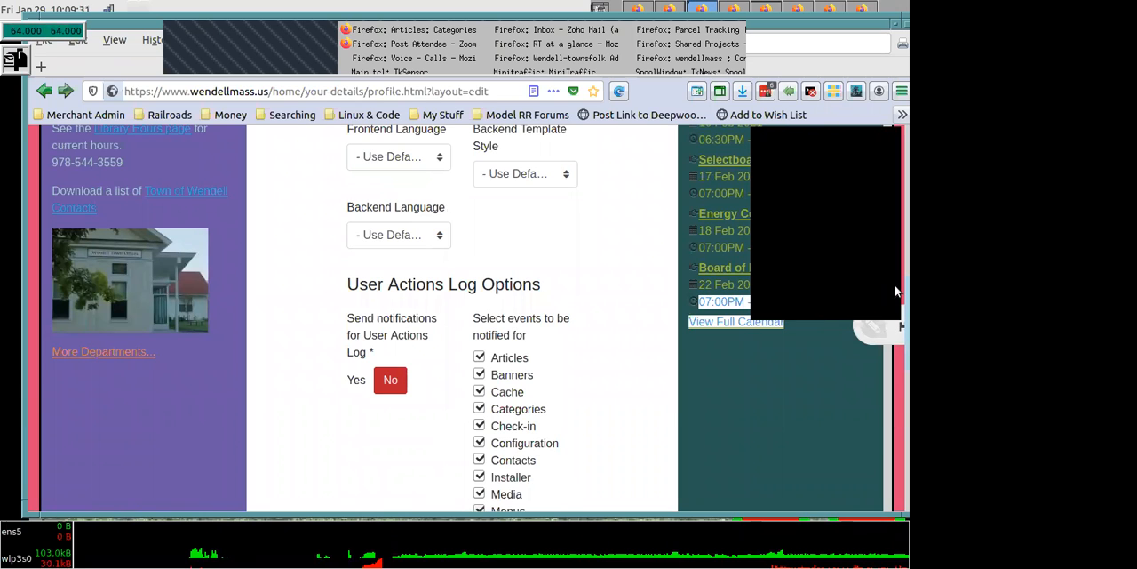
pyautogui.scroll(-5, 895, 389)
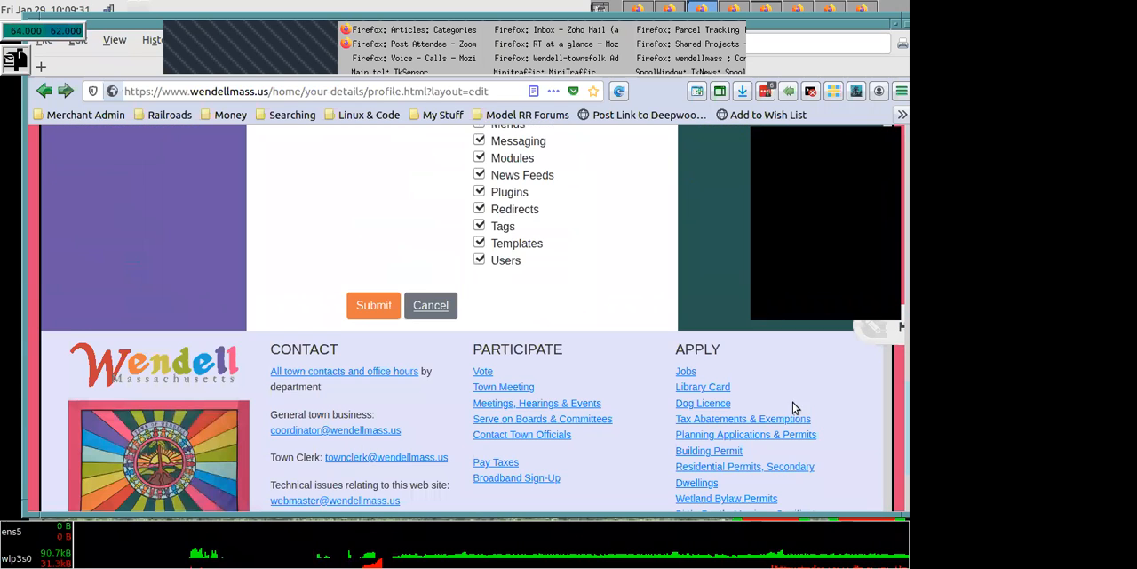
pyautogui.click(430, 302)
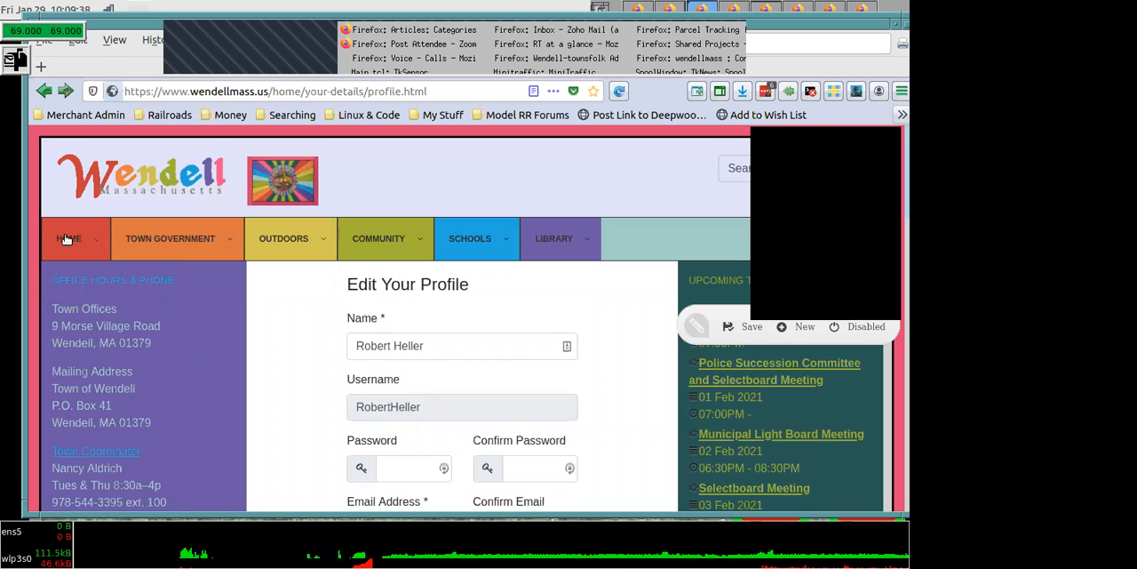
# - Open the Add Articles form and title the article "Board of Health meeting, January 25, 2021" using the suggested earlier entry
pyautogui.moveTo(66, 240)
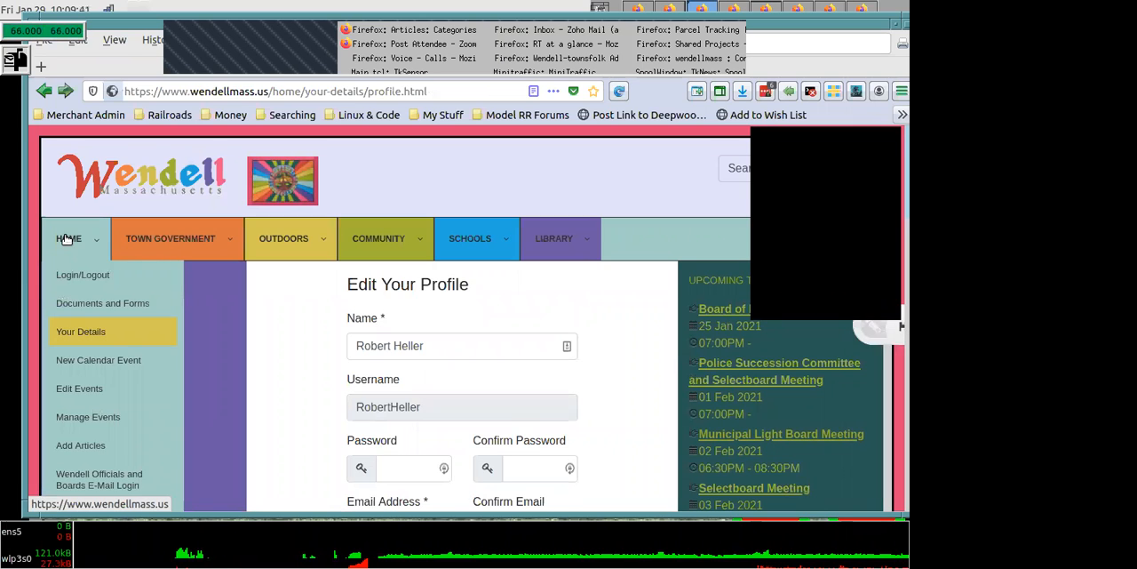
pyautogui.click(75, 443)
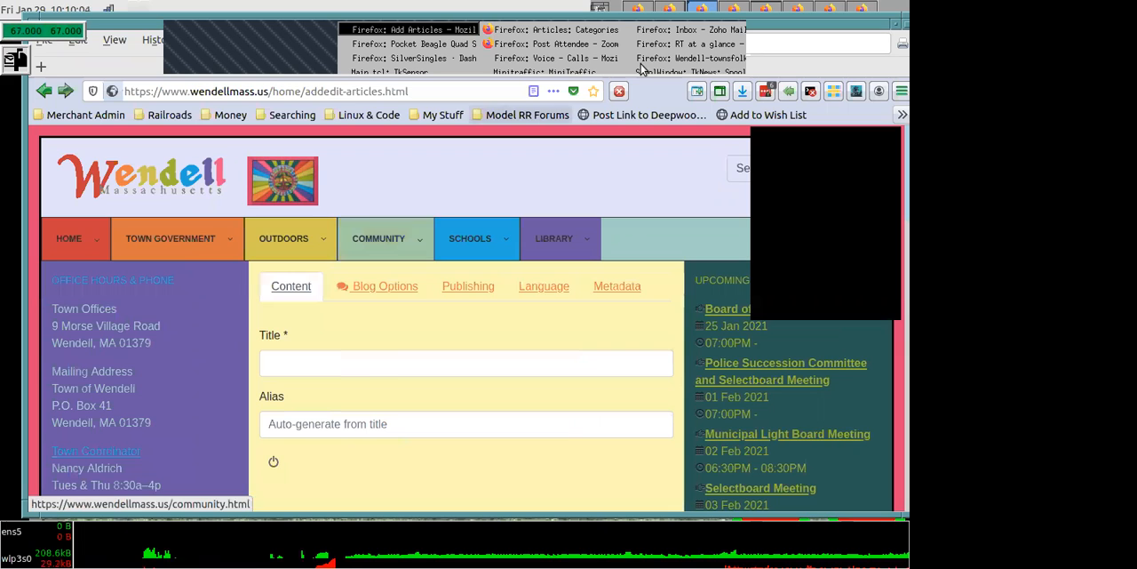
pyautogui.click(275, 366)
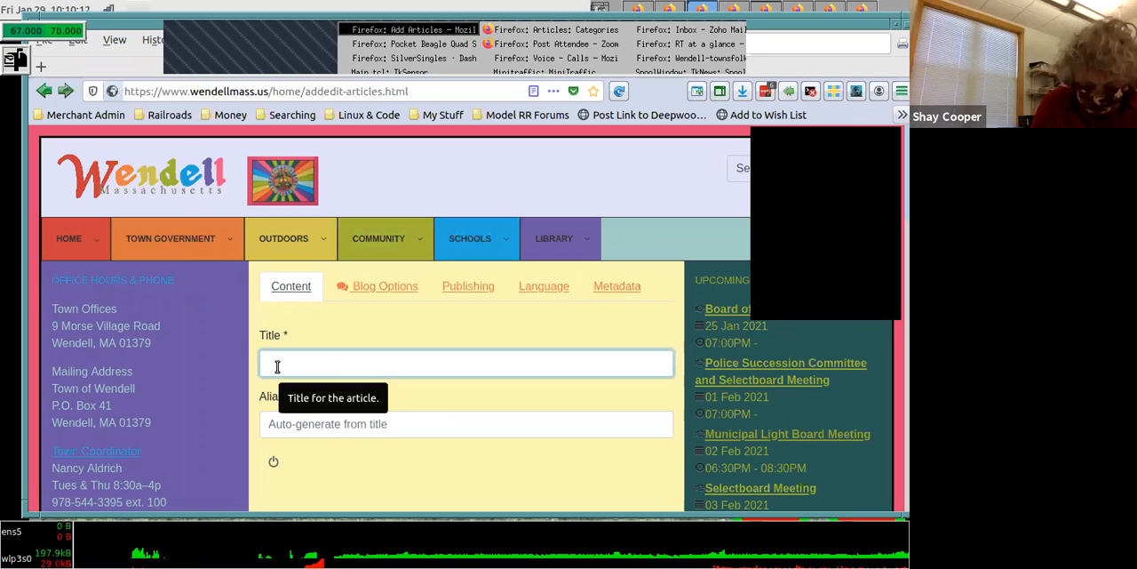
pyautogui.write('Mee')
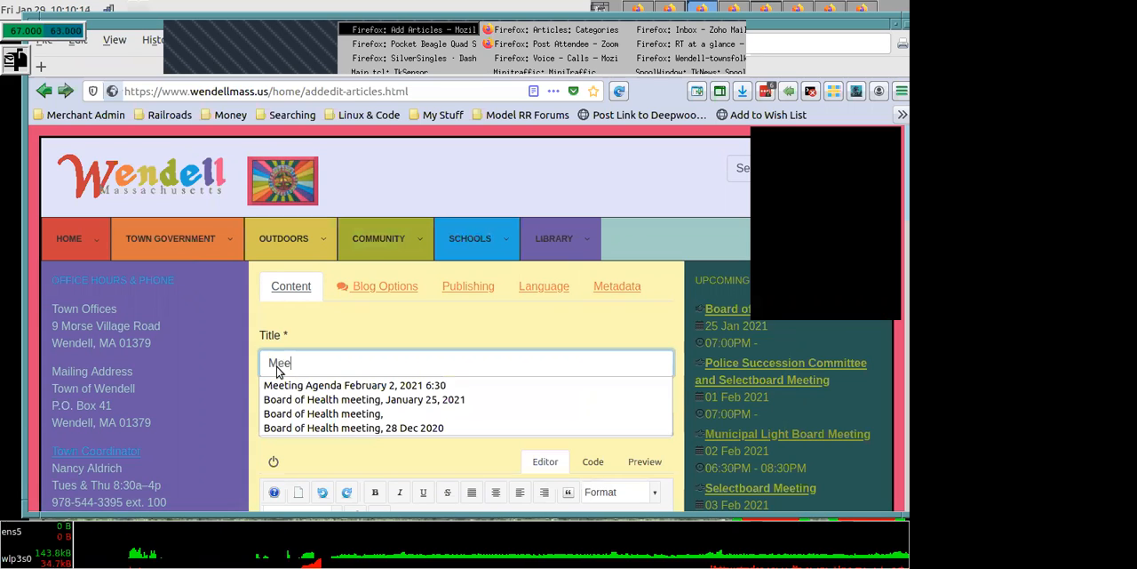
pyautogui.write('ting')
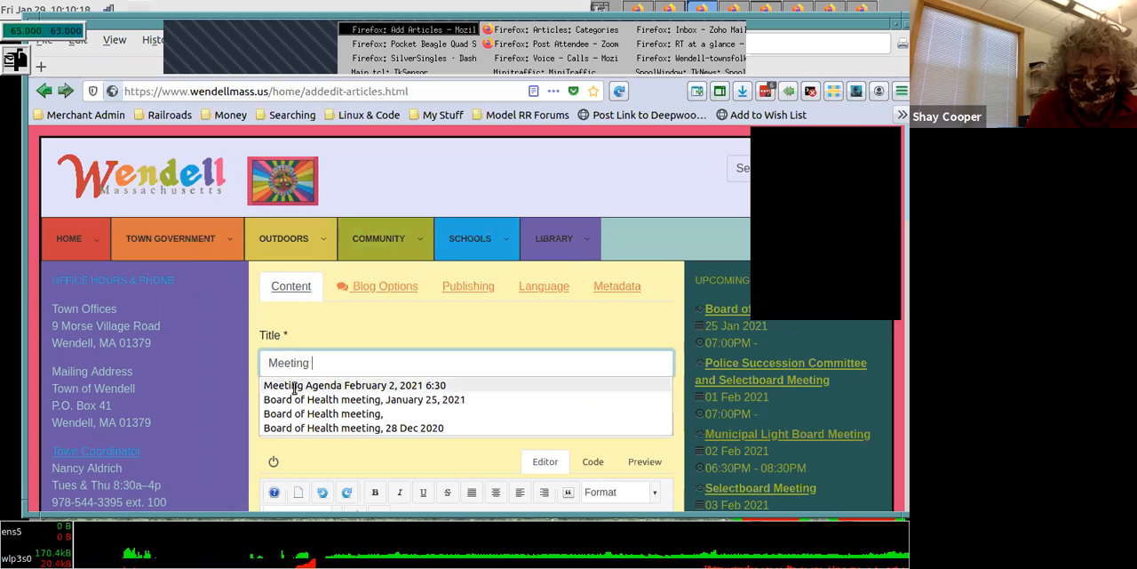
pyautogui.scroll(-5, 844, 265)
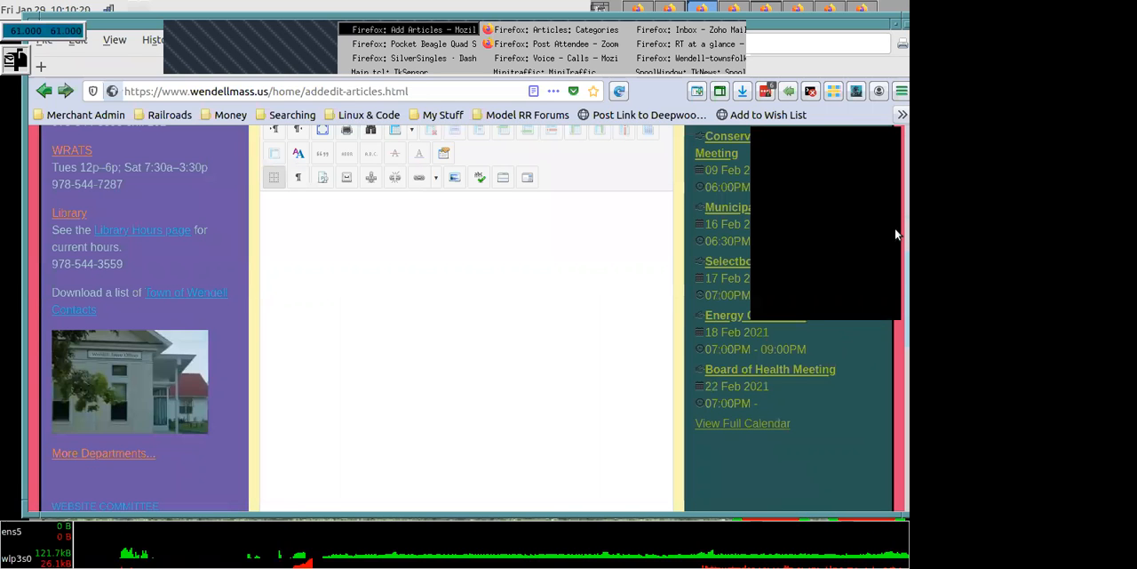
pyautogui.scroll(3, 895, 201)
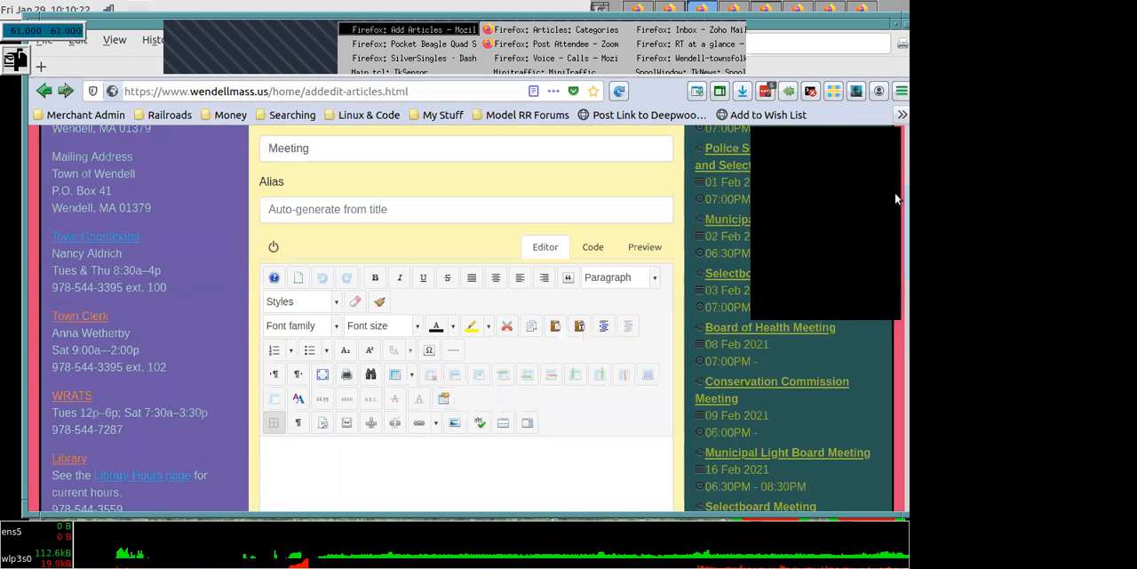
pyautogui.scroll(1, 508, 200)
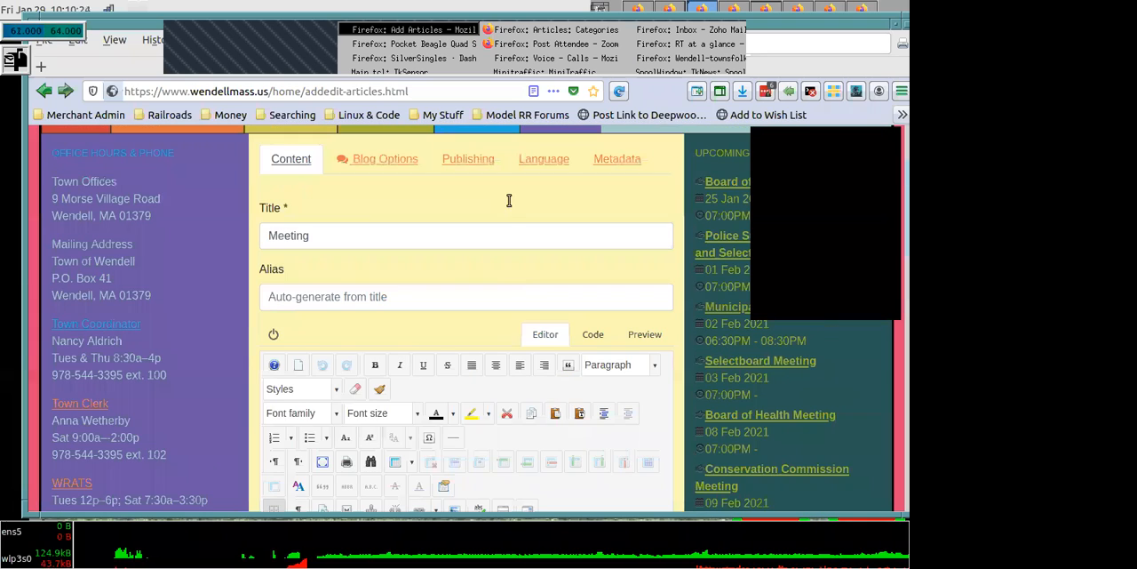
pyautogui.click(377, 233)
pyautogui.write('a')
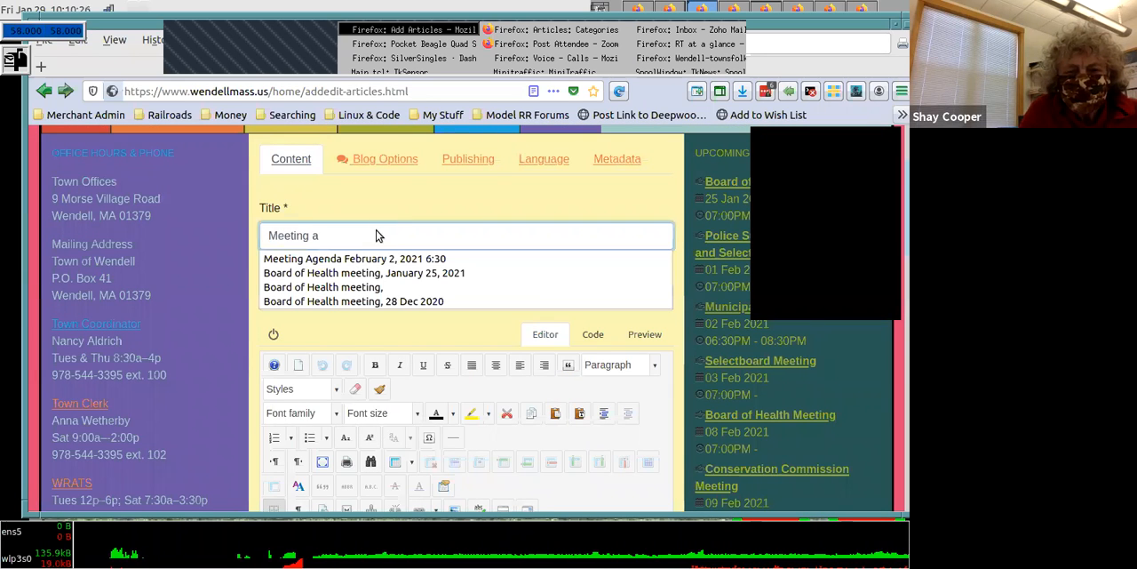
pyautogui.click(359, 274)
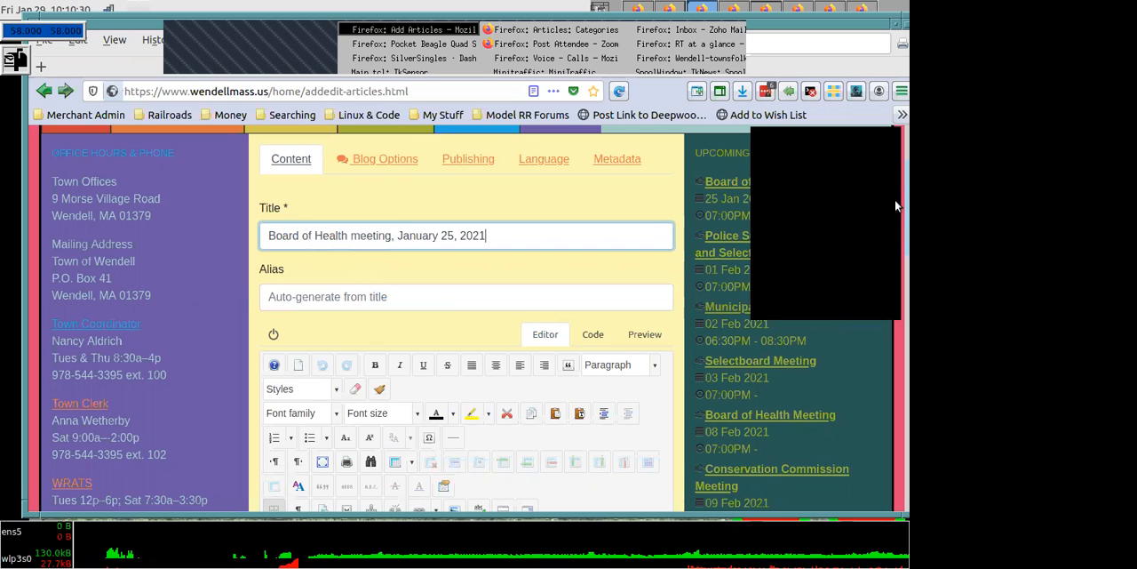
# - Start a numbered list in the article body with "Call to order" as the first item
pyautogui.scroll(-3, 658, 346)
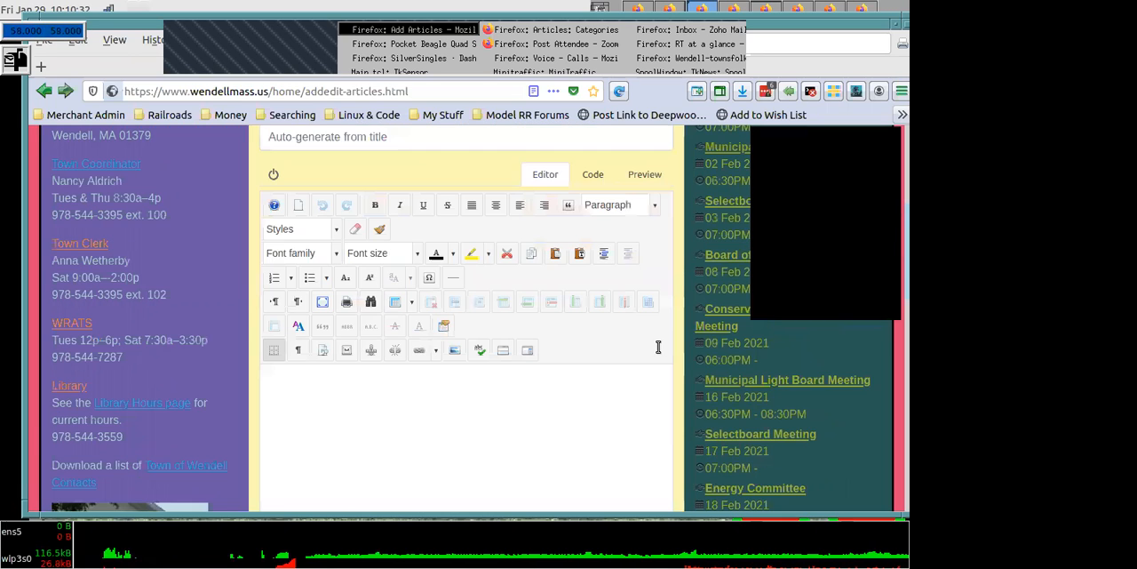
pyautogui.scroll(-2, 416, 439)
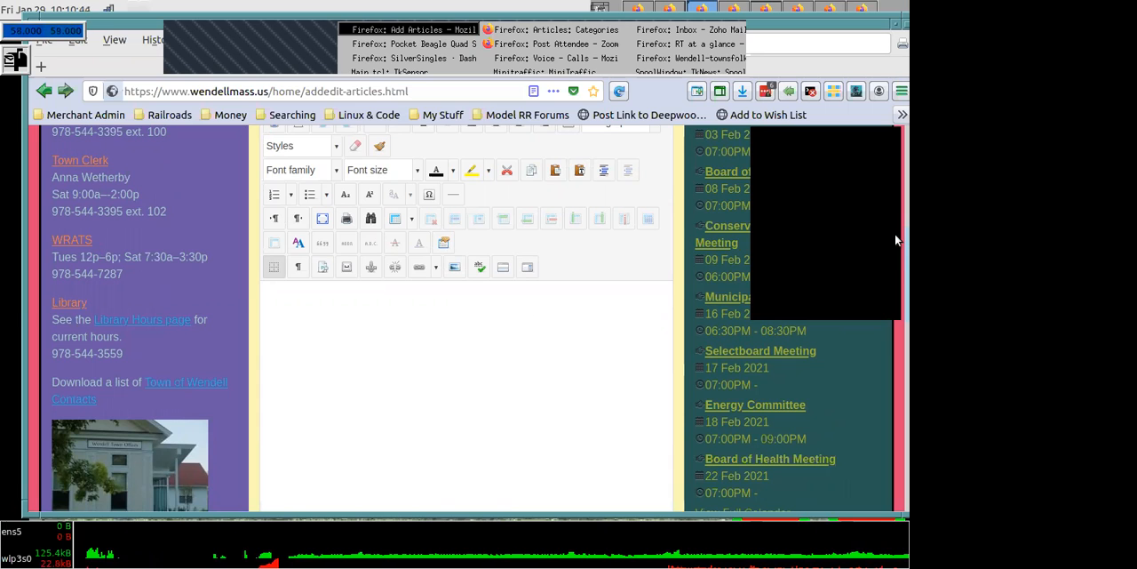
pyautogui.scroll(1, 729, 276)
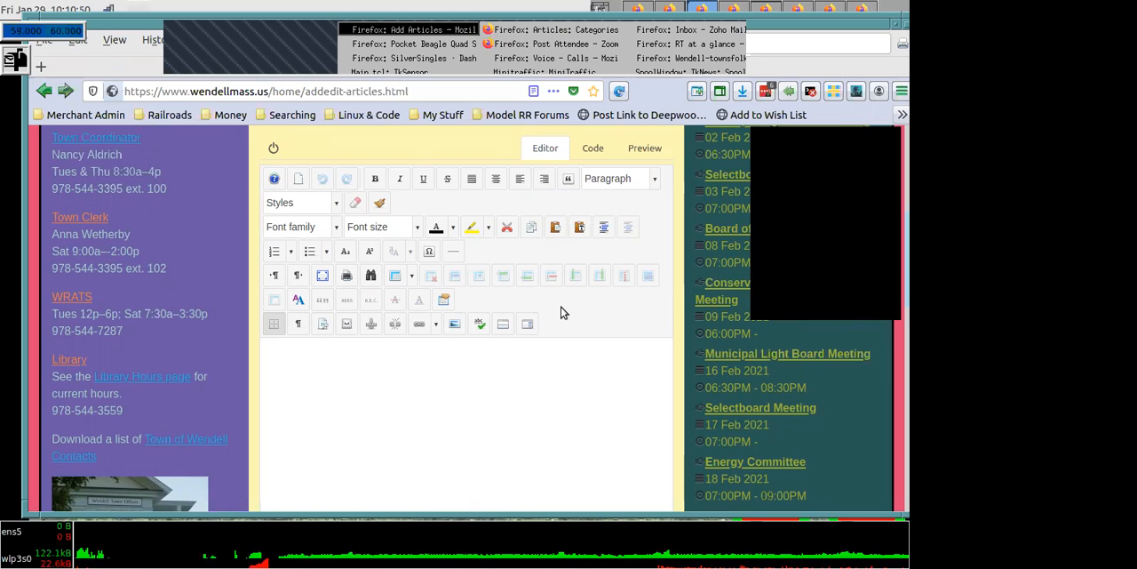
pyautogui.click(275, 251)
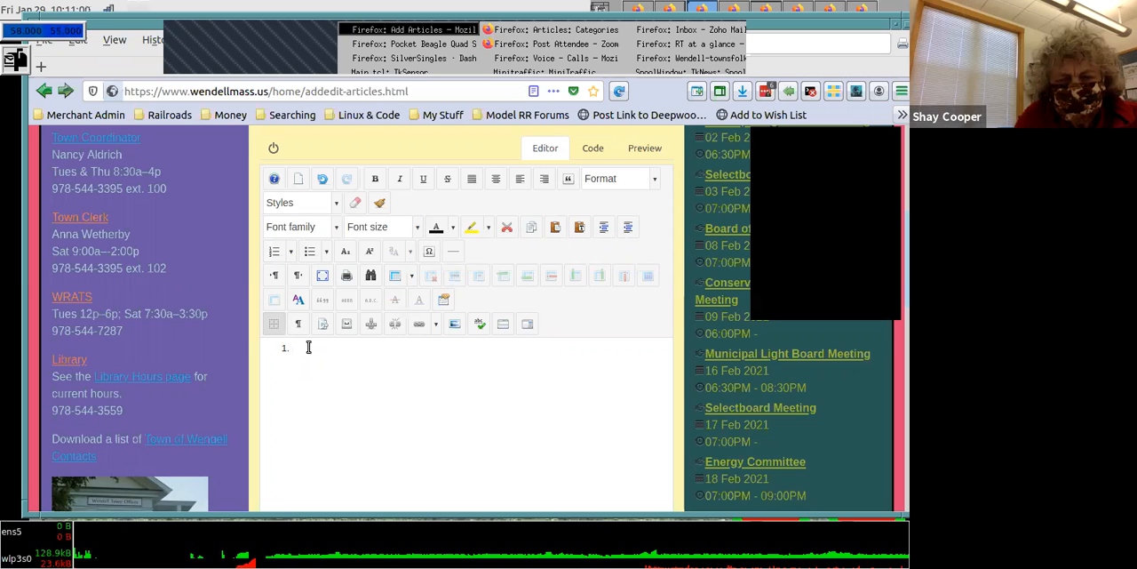
pyautogui.write('Call to')
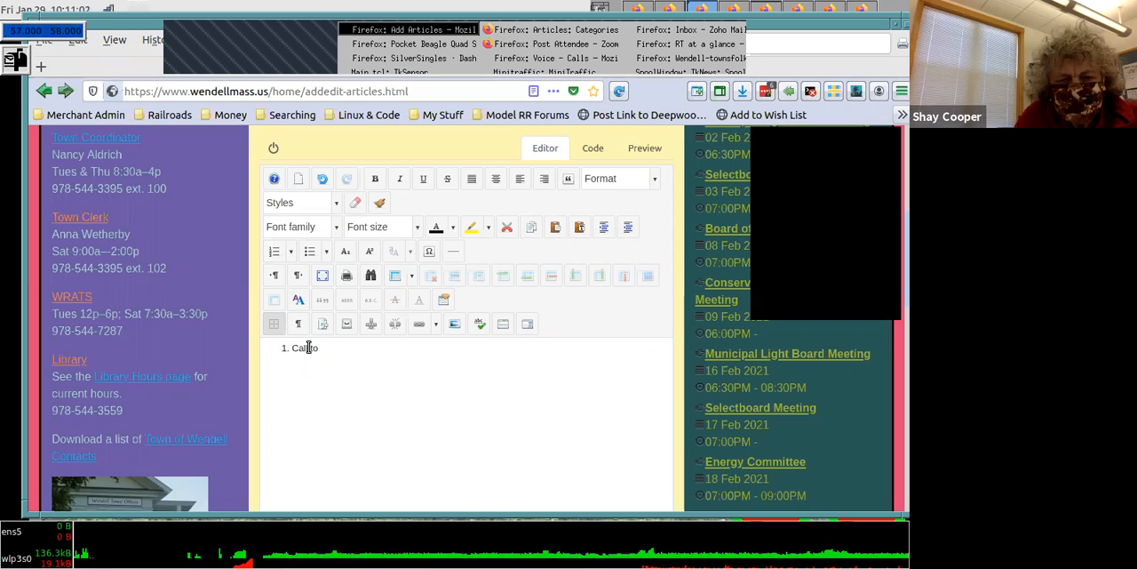
pyautogui.write(' or')
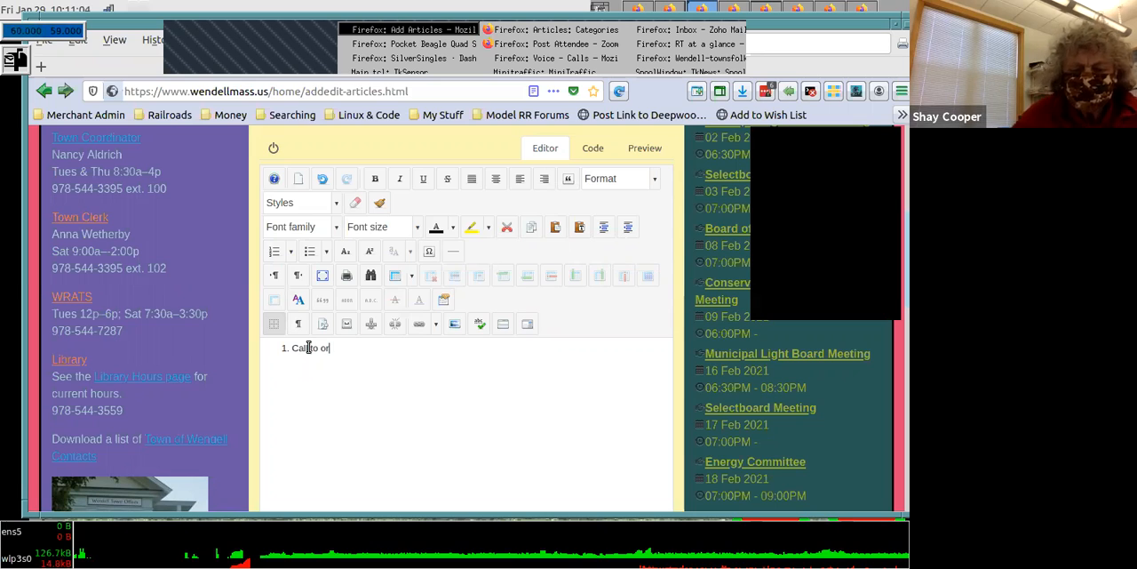
pyautogui.write('der')
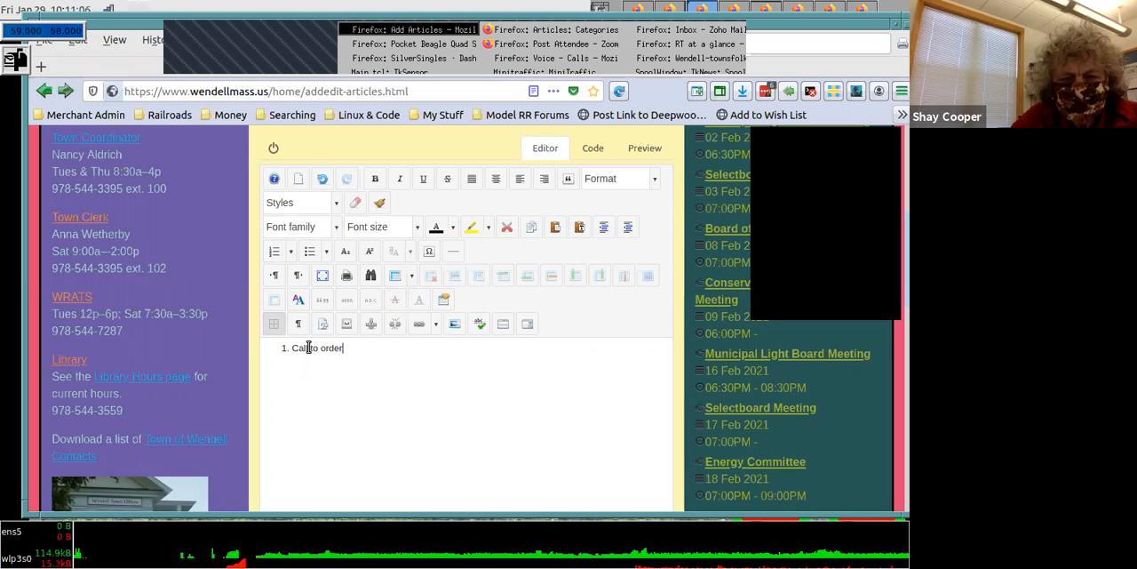
pyautogui.press('Return')
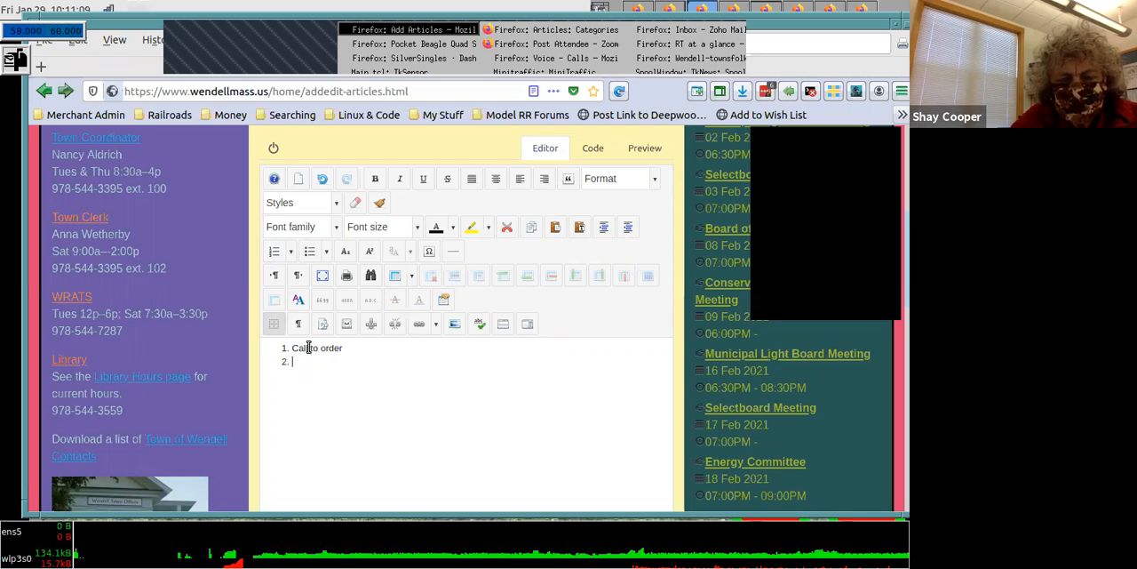
# - Add "minutes" and "kjj" as the second and third list items and end the numbered list
pyautogui.write('min')
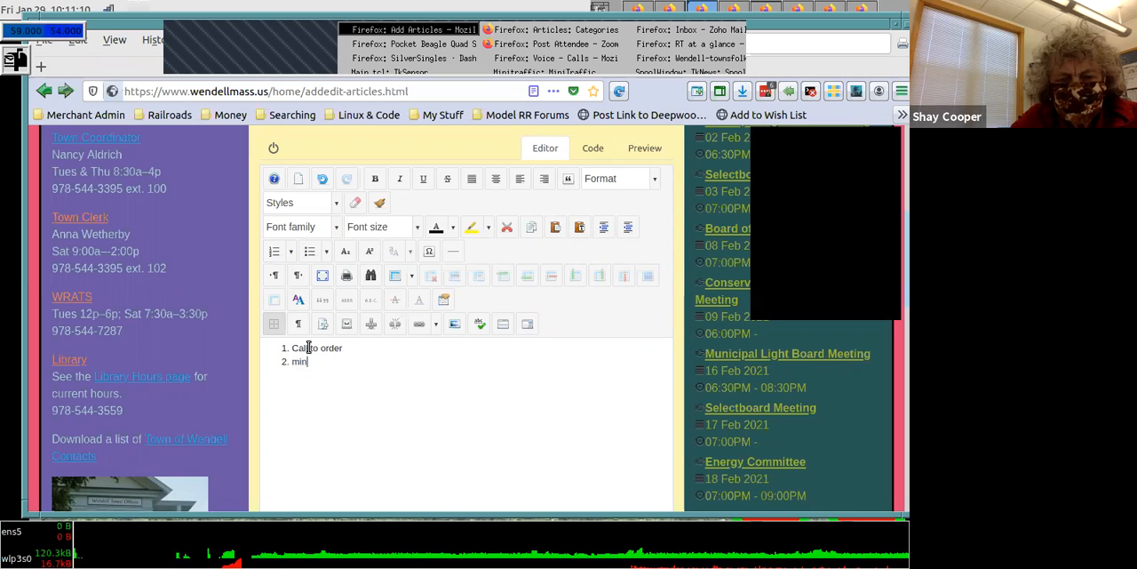
pyautogui.write('utes')
pyautogui.press('Return')
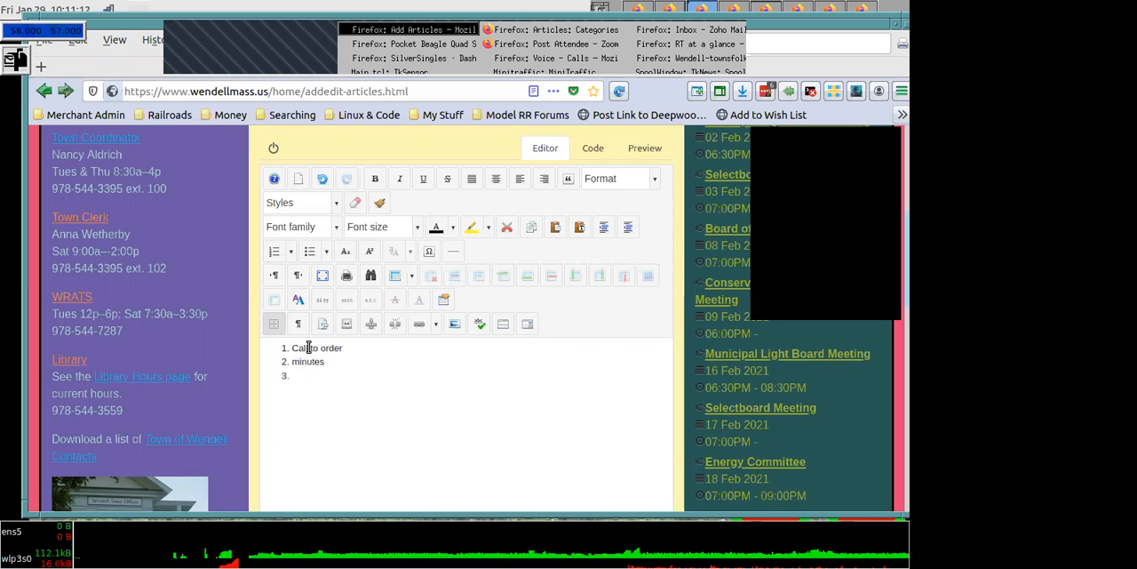
pyautogui.write('kjj')
pyautogui.press('Return')
pyautogui.press('Return')
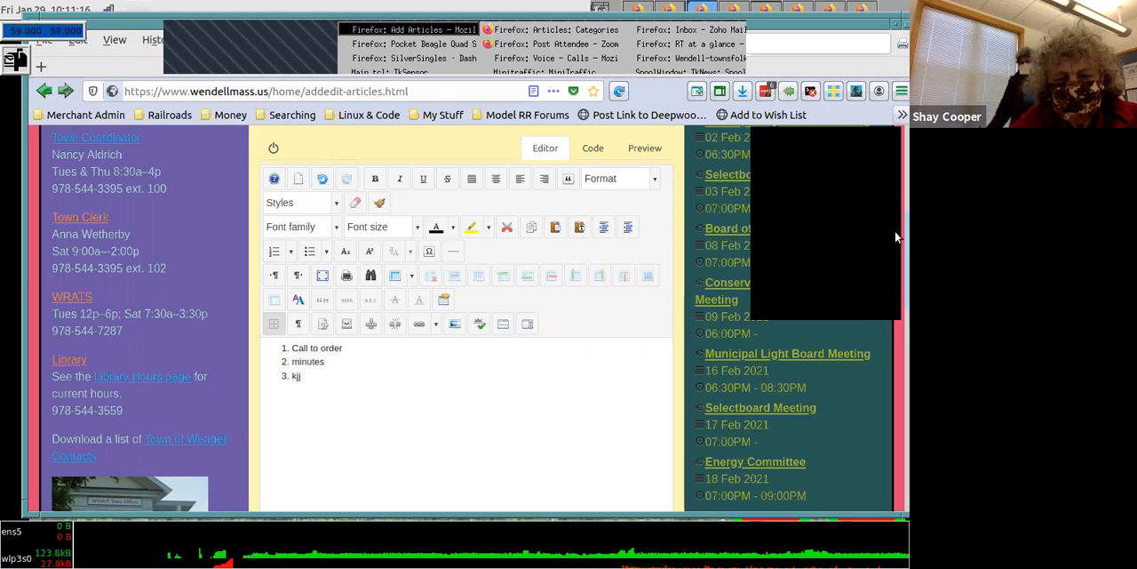
pyautogui.scroll(-4, 735, 356)
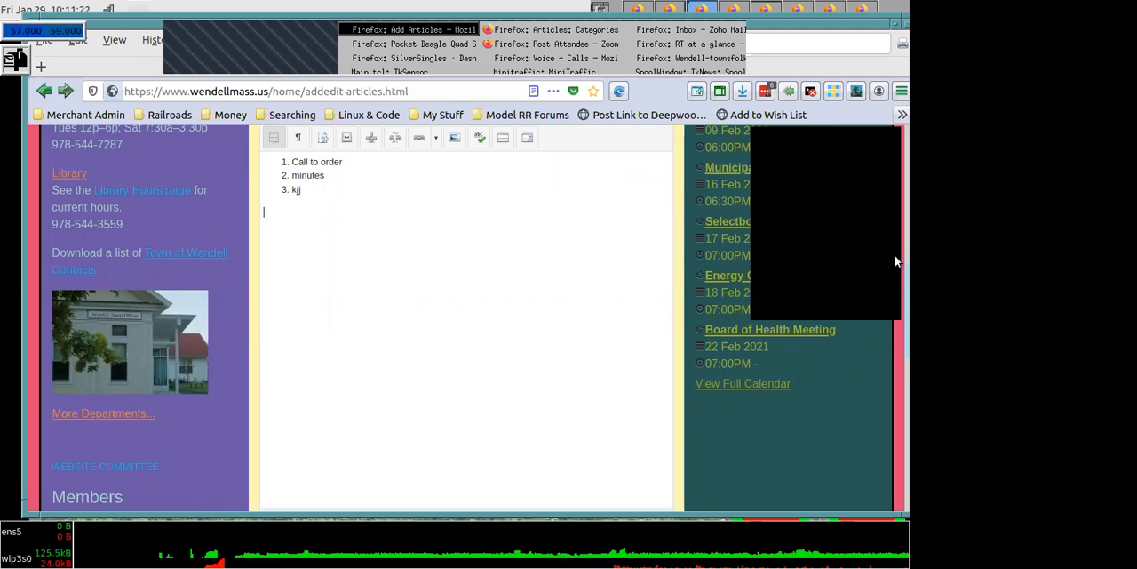
# - Assign the article to the Board of Health category in its publishing settings, searching the categories for "board of"
pyautogui.scroll(7, 895, 211)
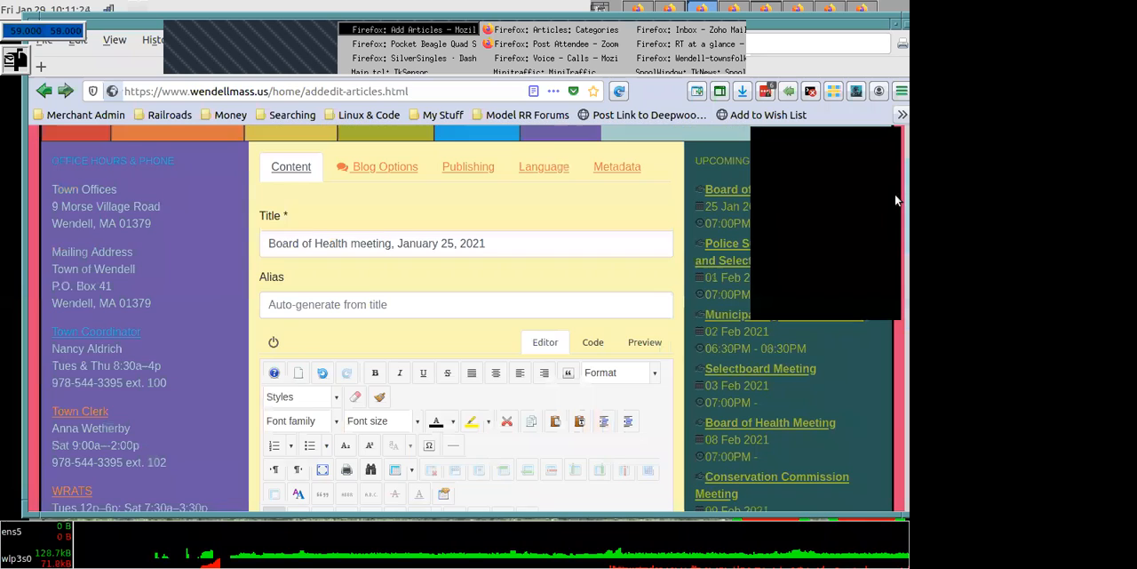
pyautogui.click(469, 175)
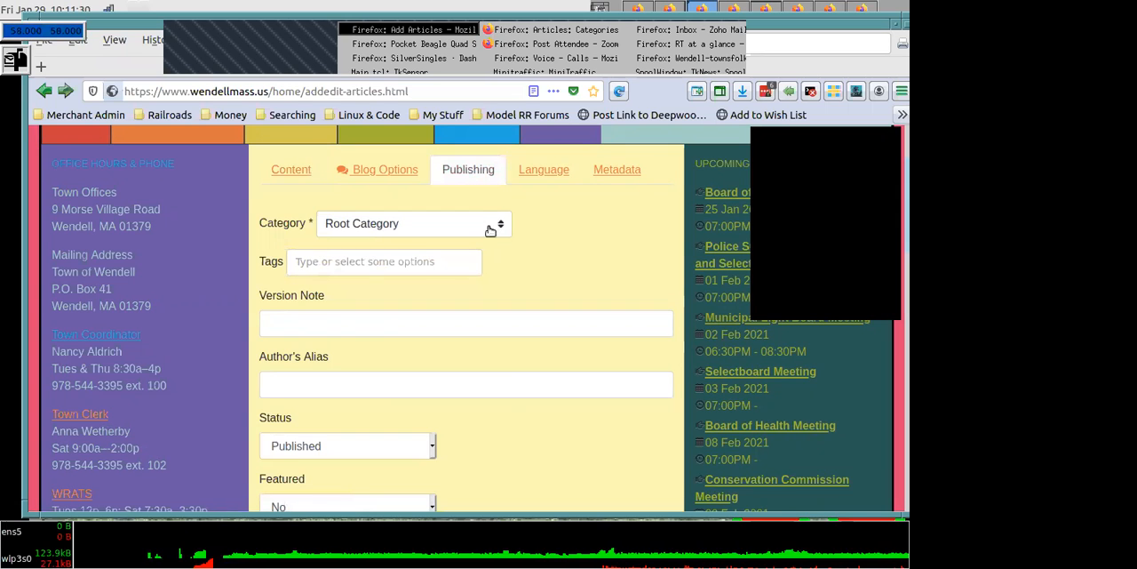
pyautogui.click(489, 230)
pyautogui.write('b')
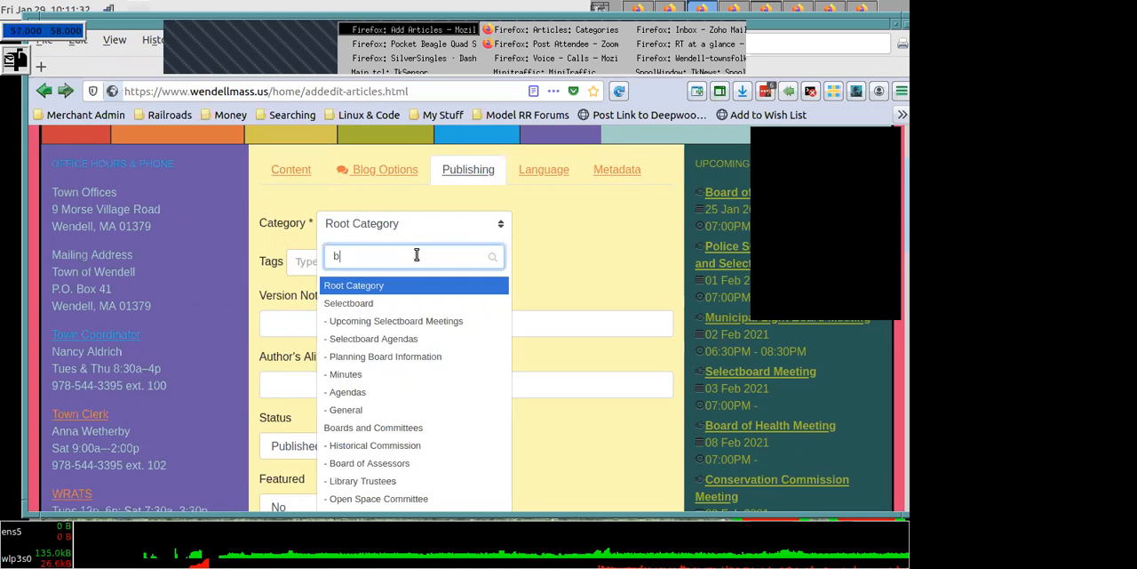
pyautogui.write('oard')
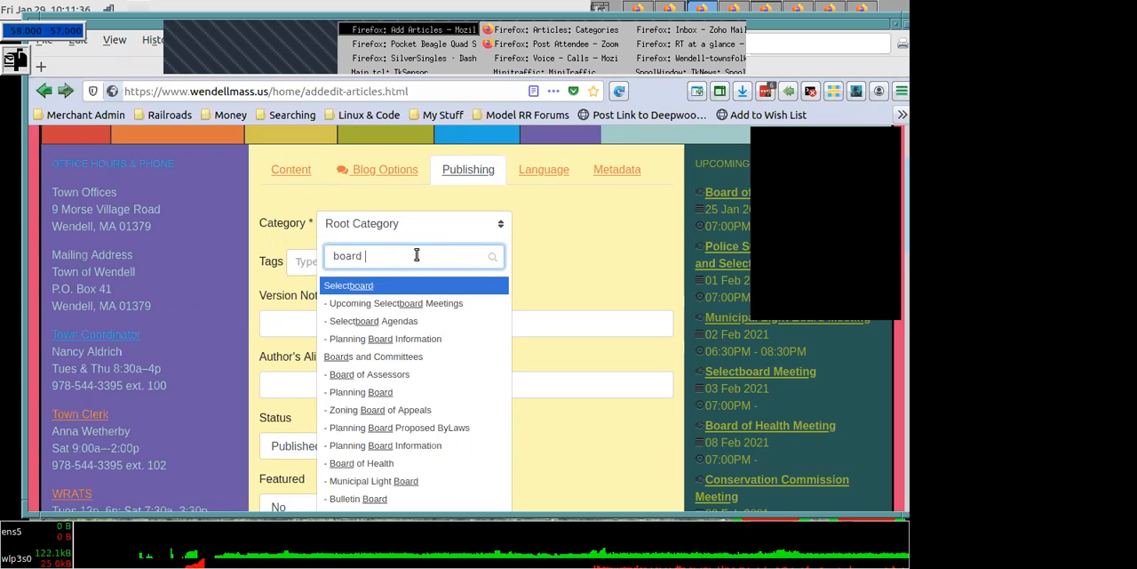
pyautogui.write(' of')
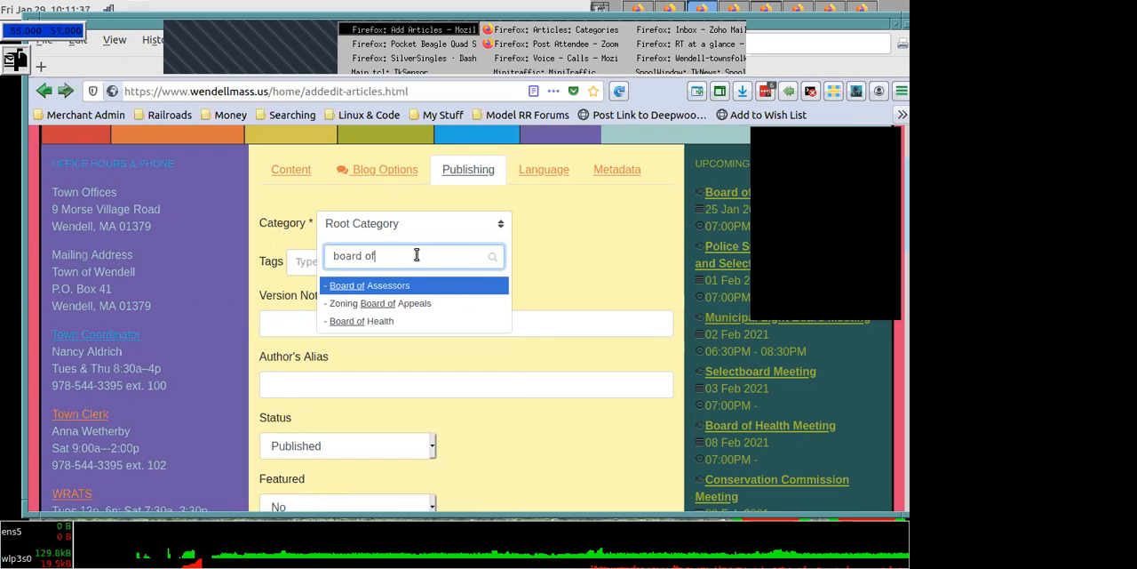
pyautogui.click(381, 320)
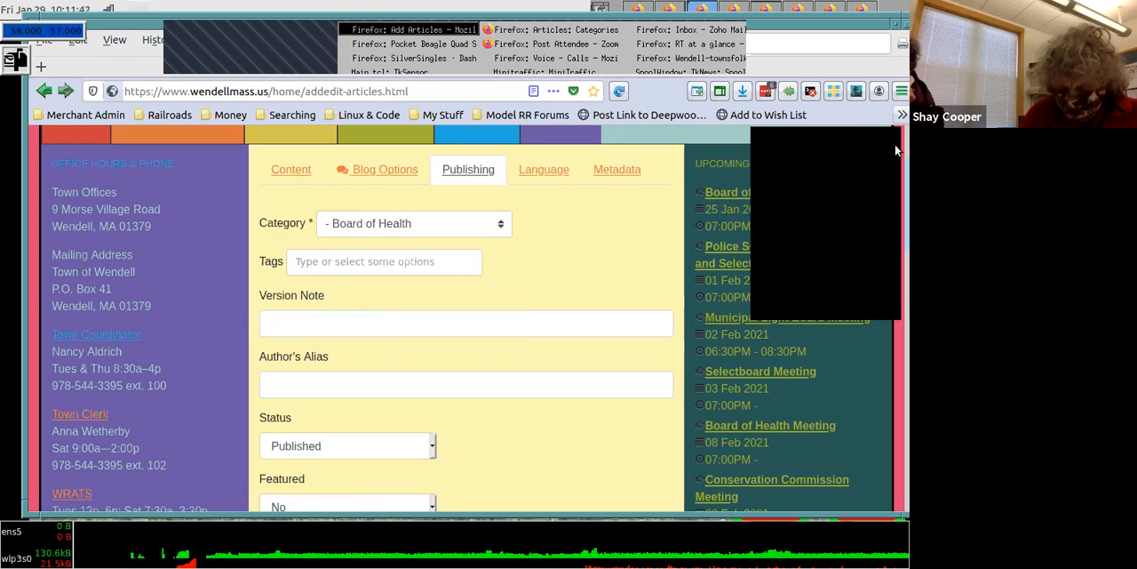
# - Look at the date pickers for Finish Publishing and Start Publishing, and close both without choosing a date
pyautogui.scroll(-2, 896, 235)
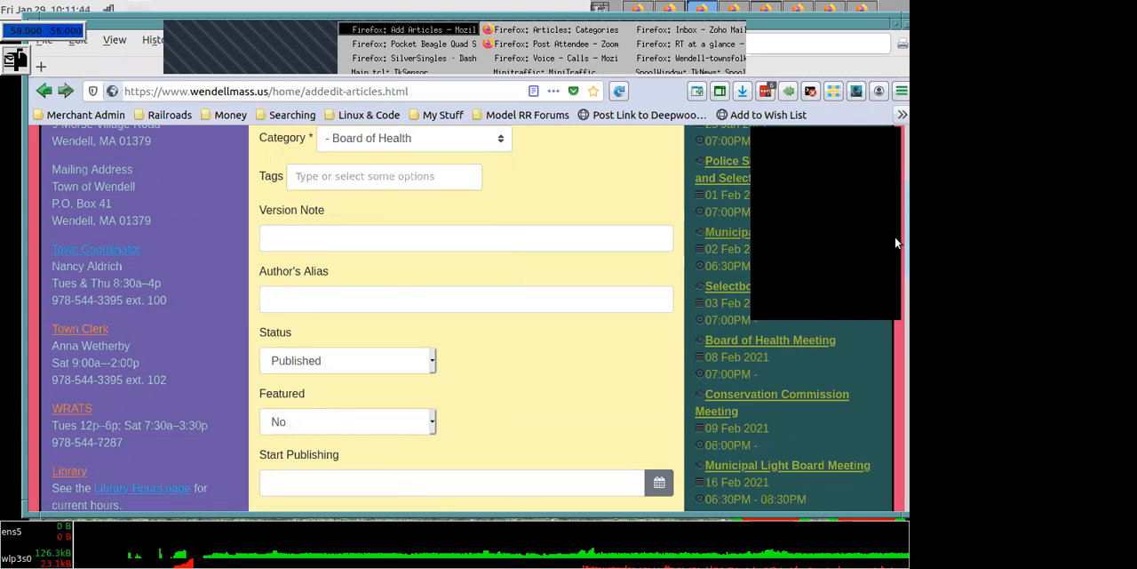
pyautogui.scroll(-3, 895, 243)
pyautogui.scroll(-1, 895, 245)
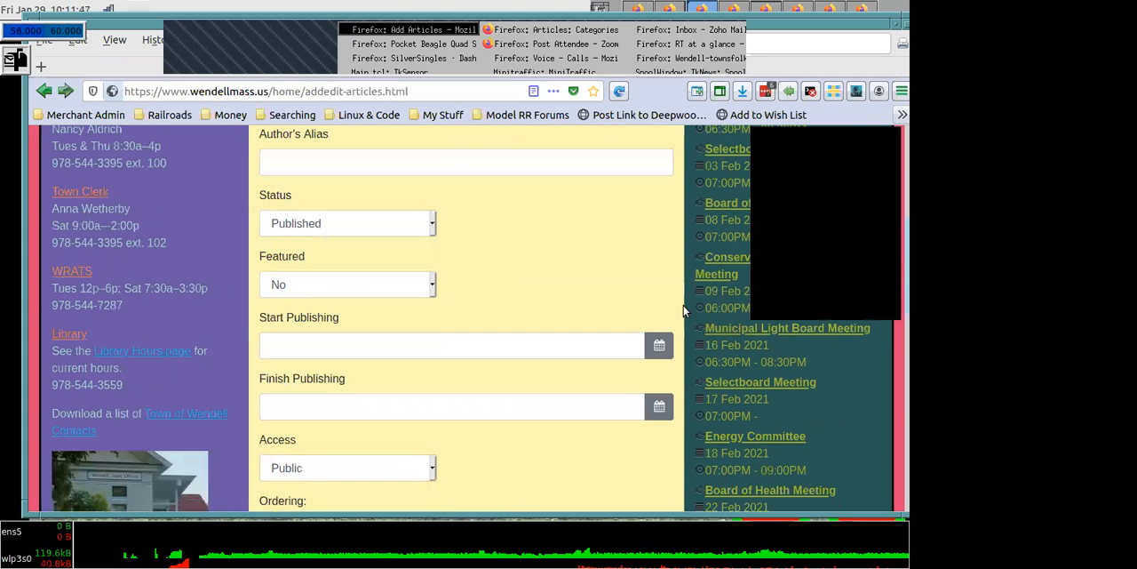
pyautogui.click(657, 414)
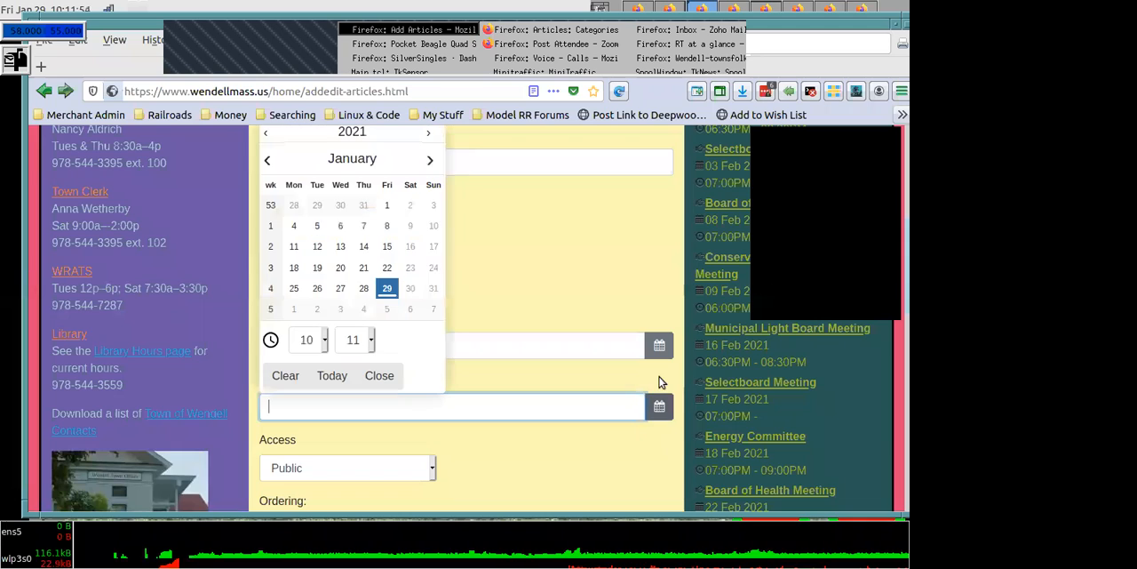
pyautogui.press('Escape')
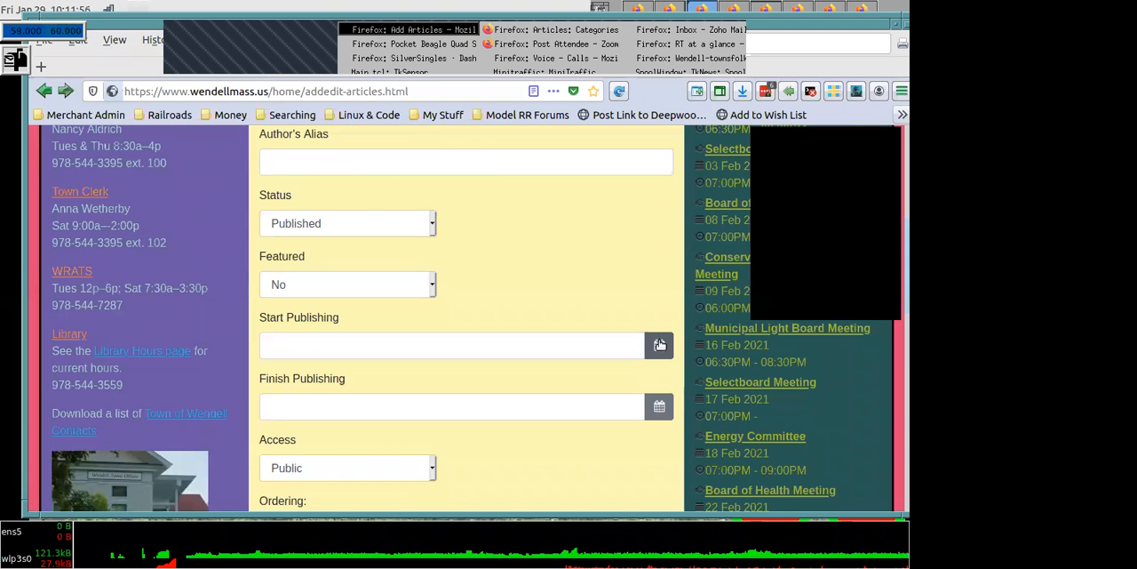
pyautogui.click(659, 345)
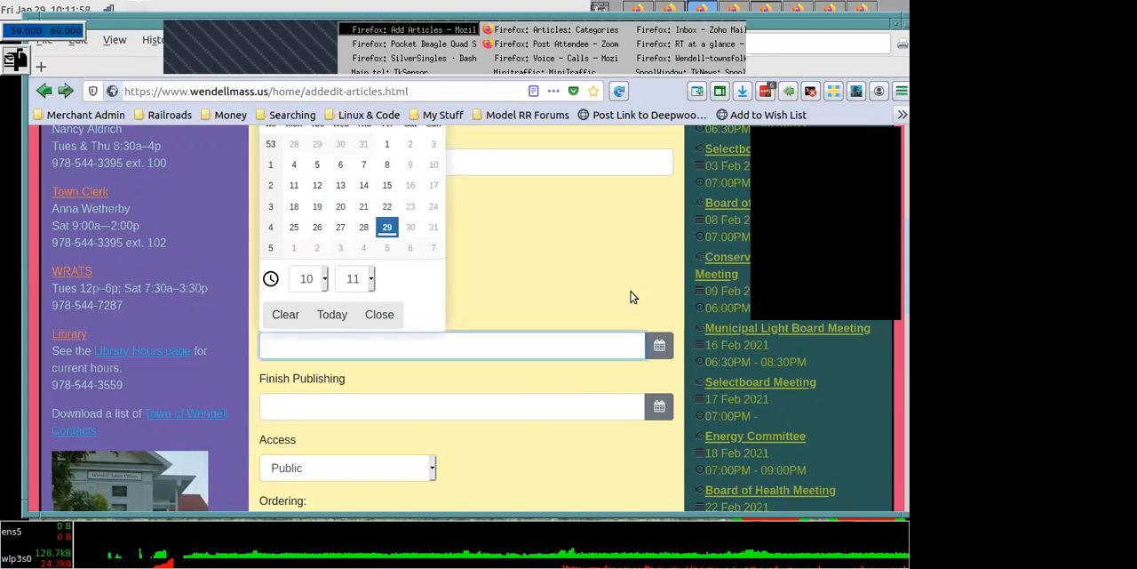
pyautogui.press('Escape')
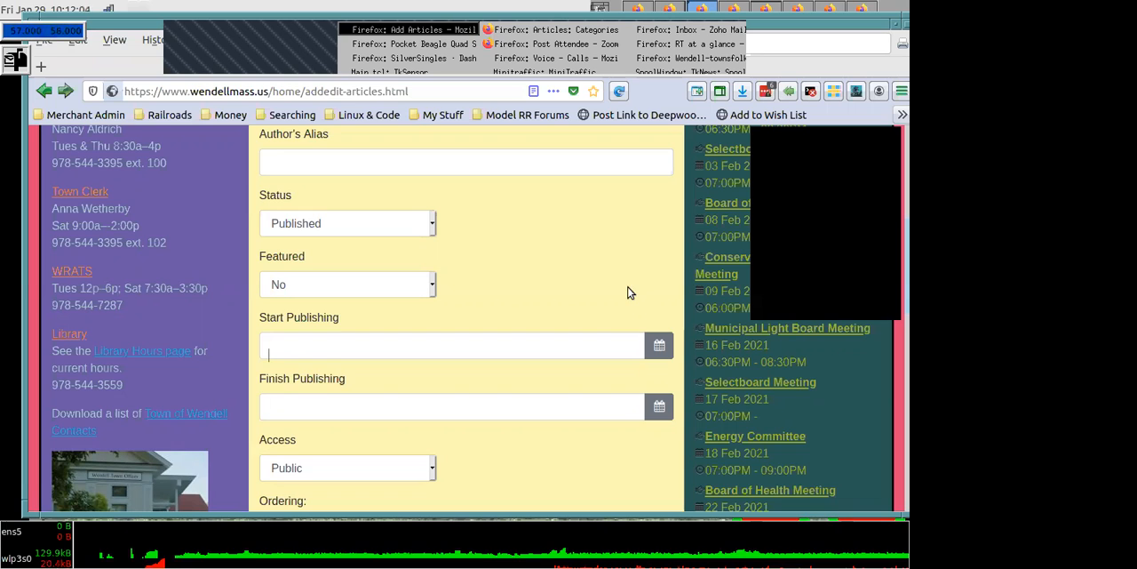
# - Review the article's publishing options from Category down to Access
pyautogui.moveTo(895, 251); pyautogui.dragTo(894, 175)
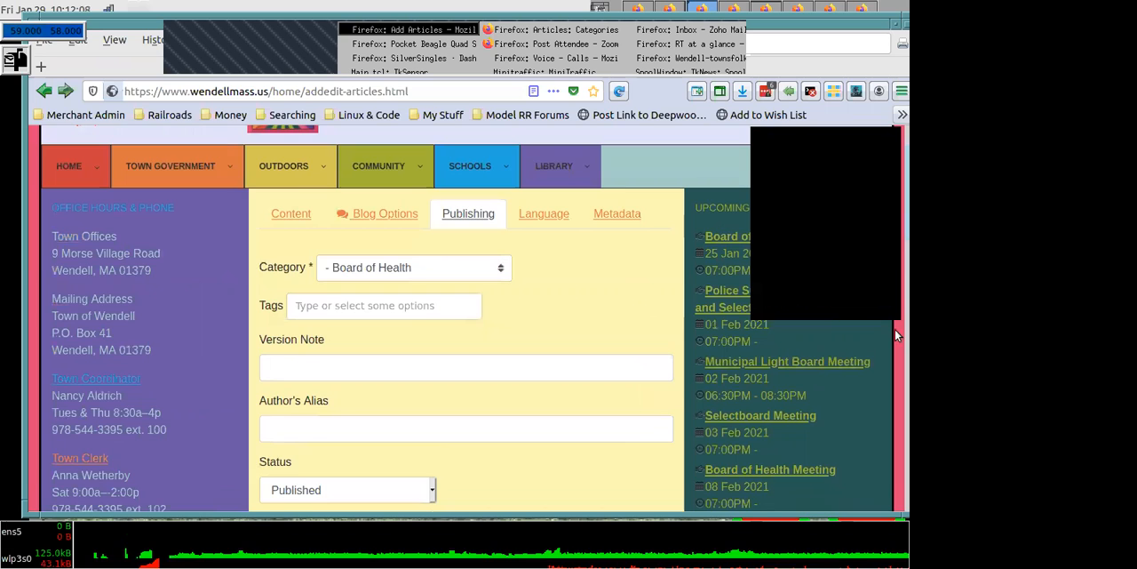
pyautogui.click(894, 326)
pyautogui.moveTo(894, 278); pyautogui.dragTo(894, 246)
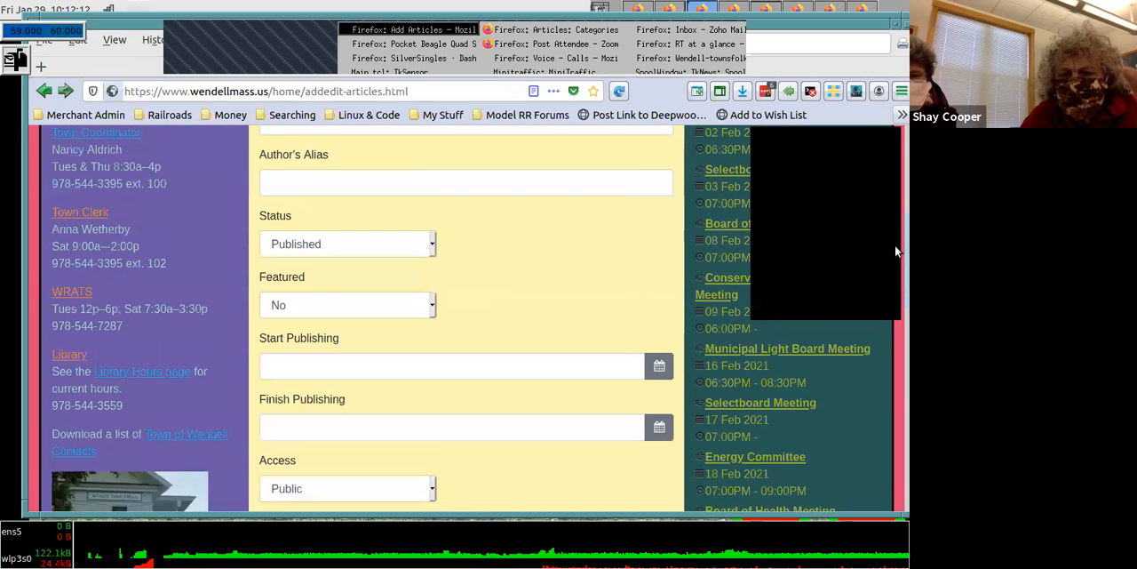
pyautogui.moveTo(895, 245); pyautogui.dragTo(896, 164)
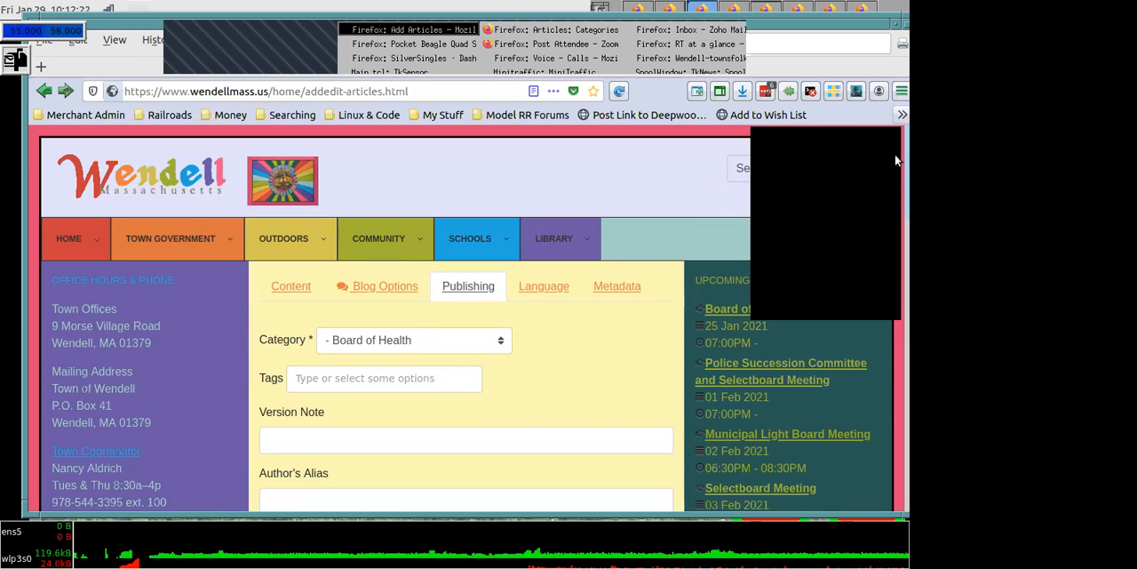
pyautogui.scroll(-2, 896, 182)
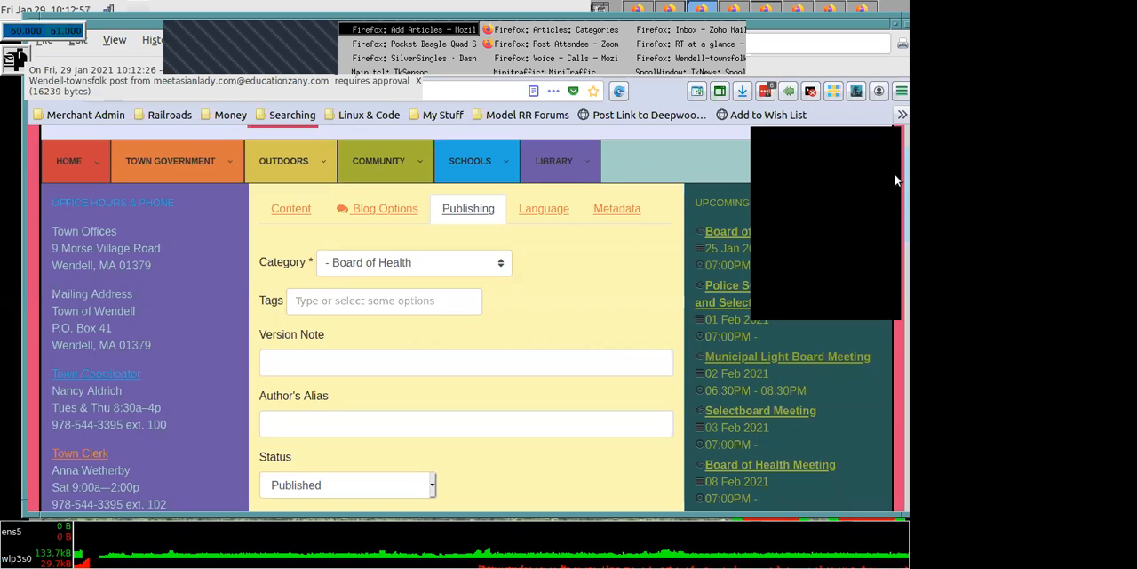
pyautogui.moveTo(894, 175)
pyautogui.mouseDown()
pyautogui.moveTo(895, 189)
pyautogui.moveTo(895, 163)
pyautogui.moveTo(896, 179)
pyautogui.mouseUp()
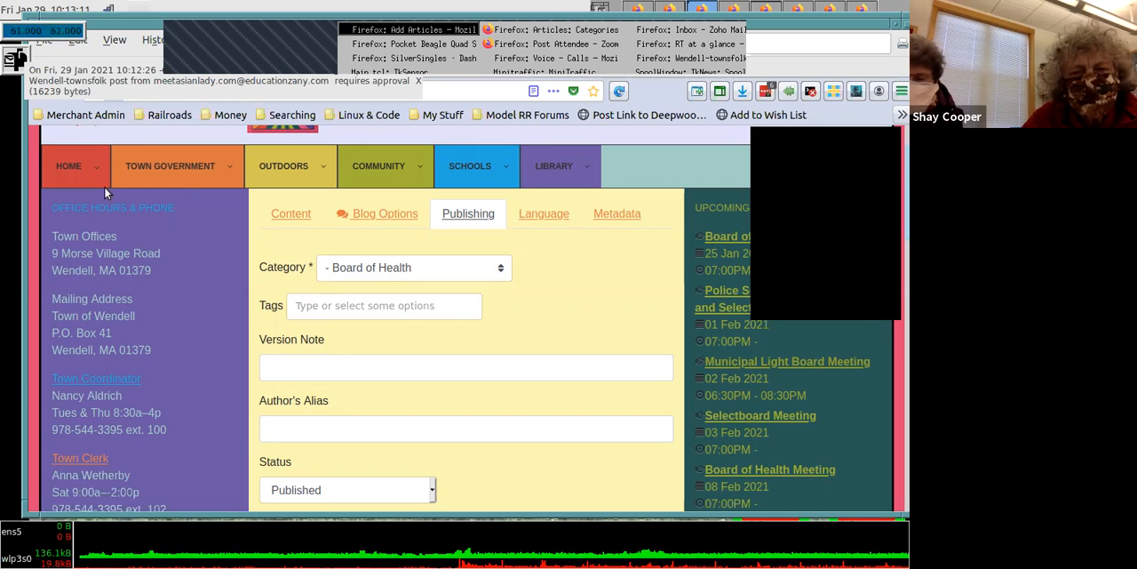
# - Look over the Home entries and the Access and Ordering options, and cancel the new Board of Health article
pyautogui.click(69, 175)
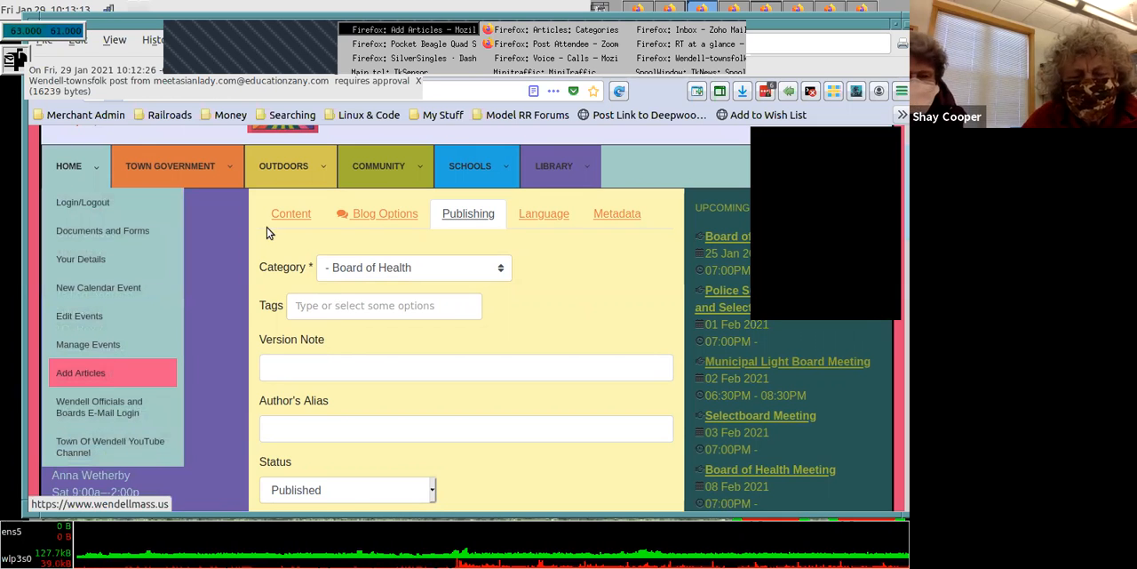
pyautogui.scroll(-5, 895, 355)
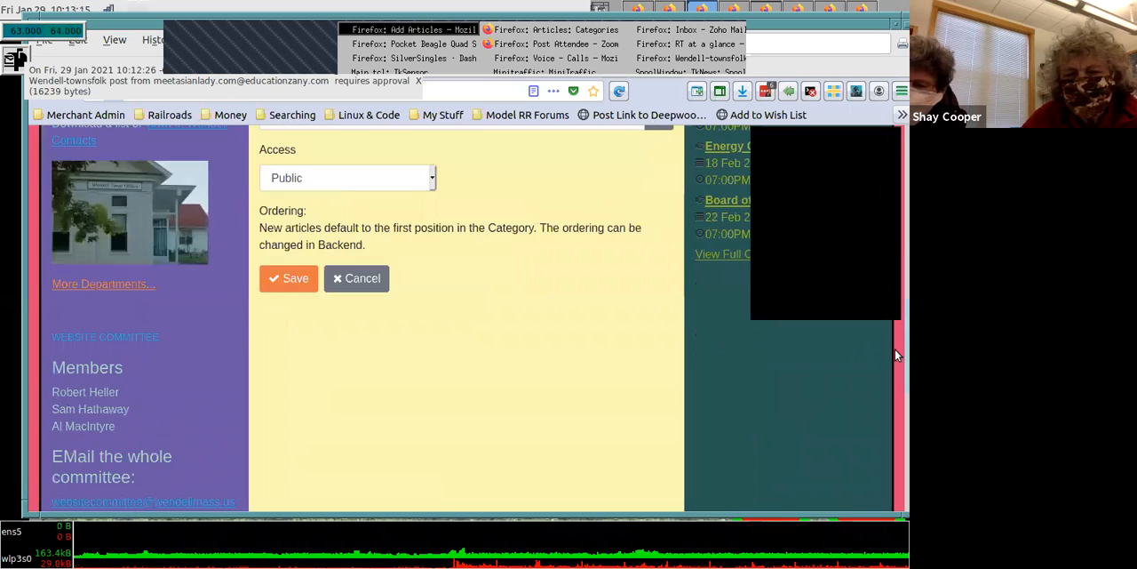
pyautogui.scroll(3, 894, 355)
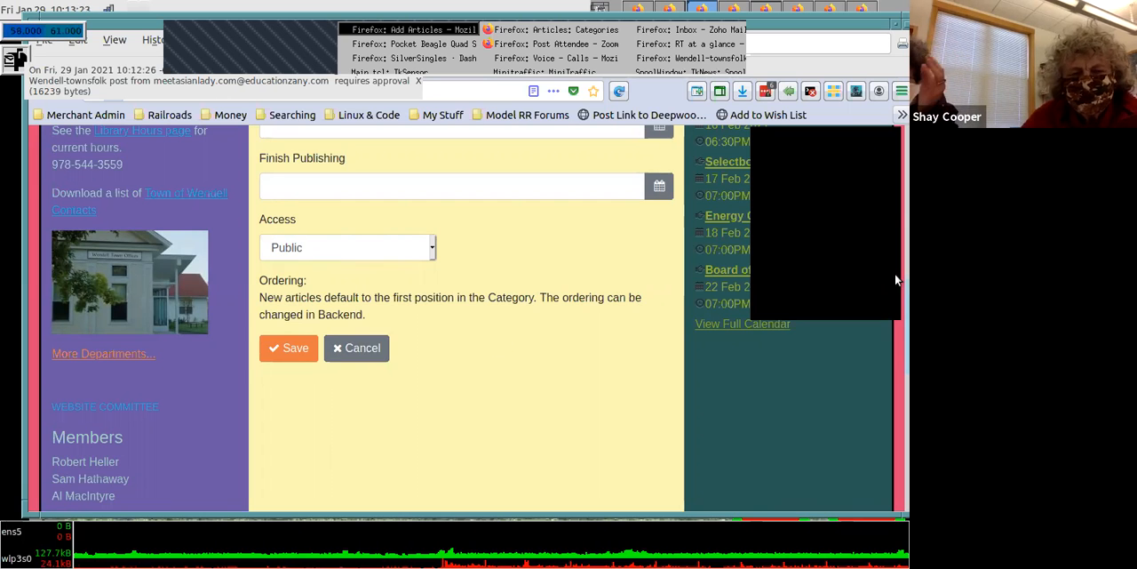
pyautogui.scroll(6, 896, 205)
pyautogui.scroll(-5, 895, 231)
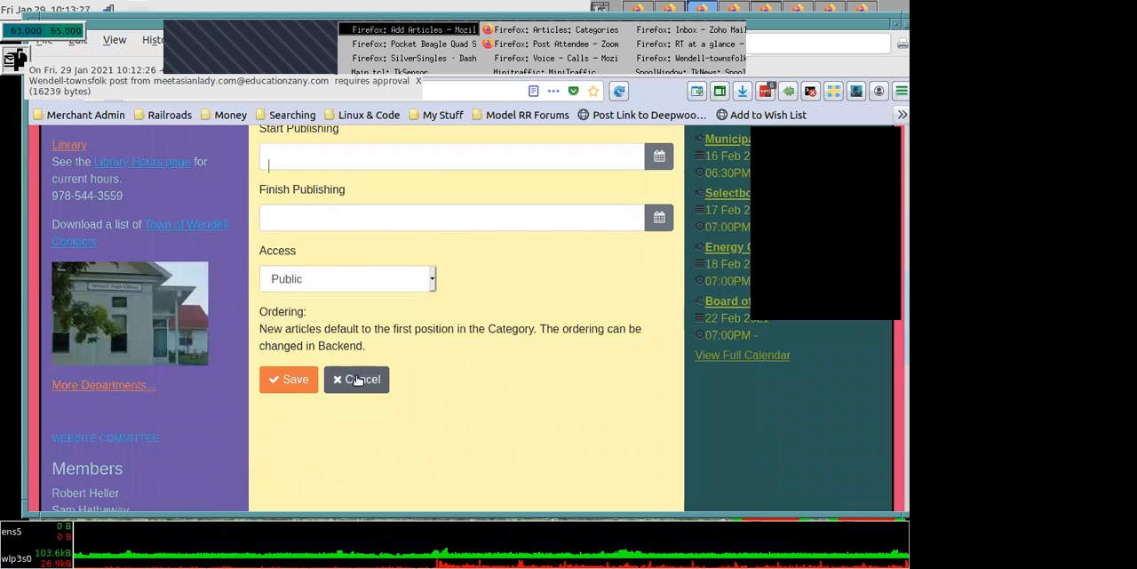
pyautogui.click(360, 380)
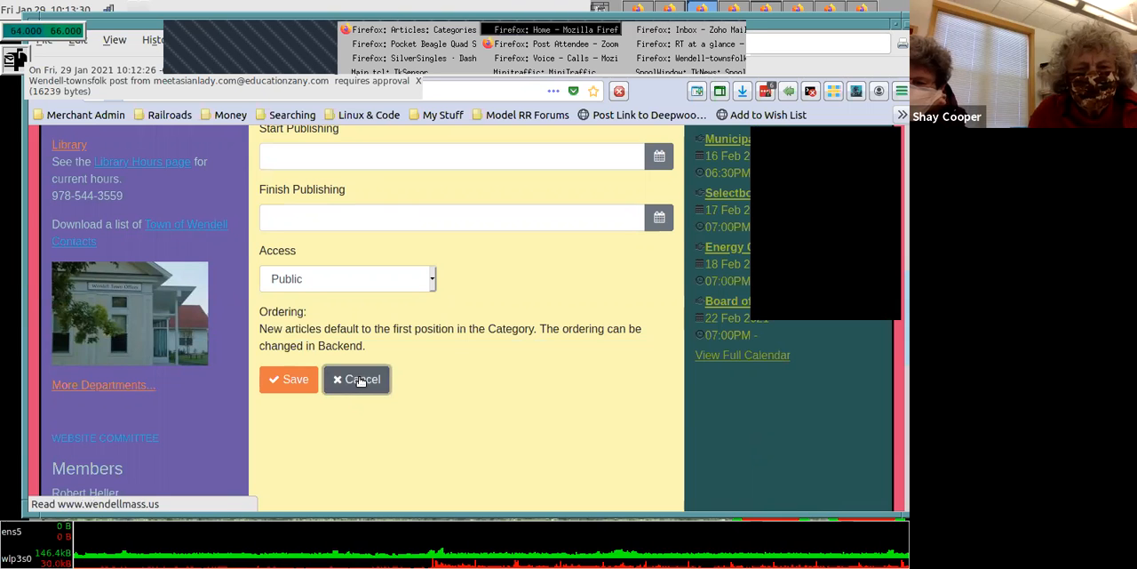
# - Open a new Add Articles form and show its content section with the title field
pyautogui.moveTo(70, 236)
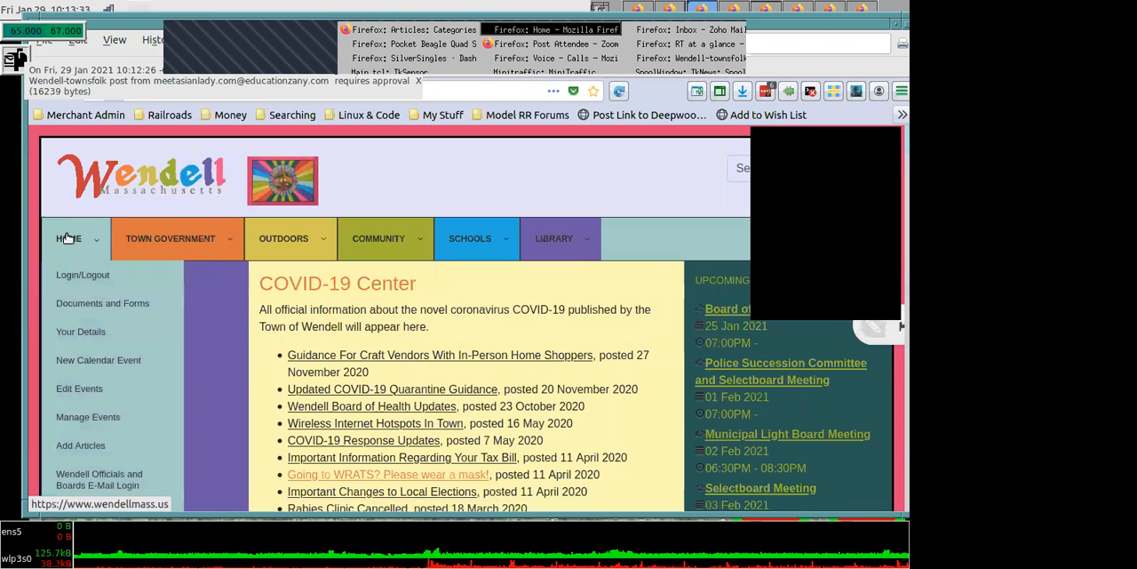
pyautogui.click(89, 444)
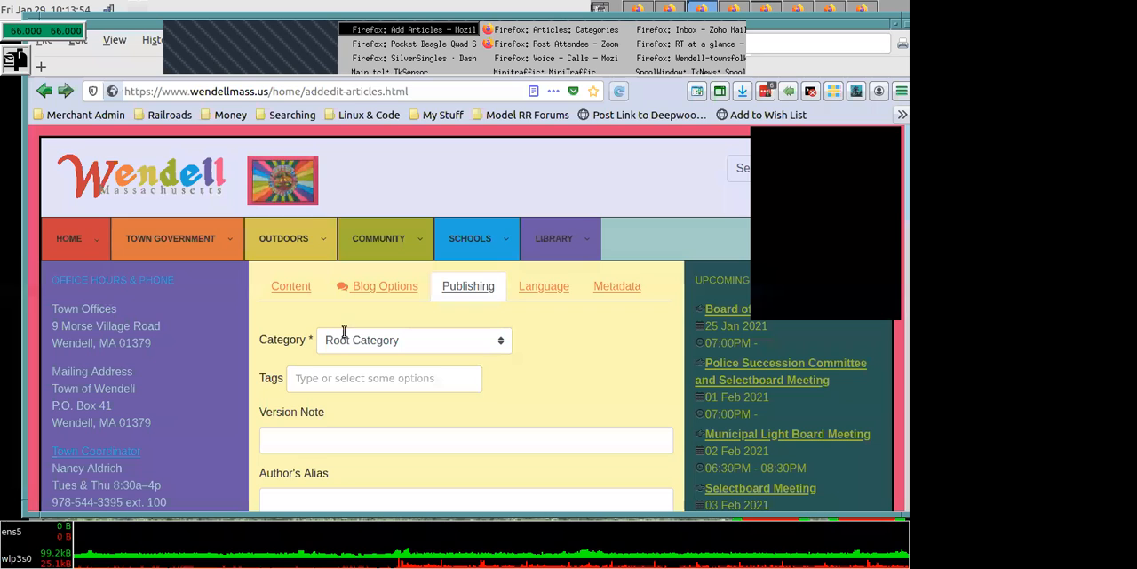
pyautogui.click(290, 286)
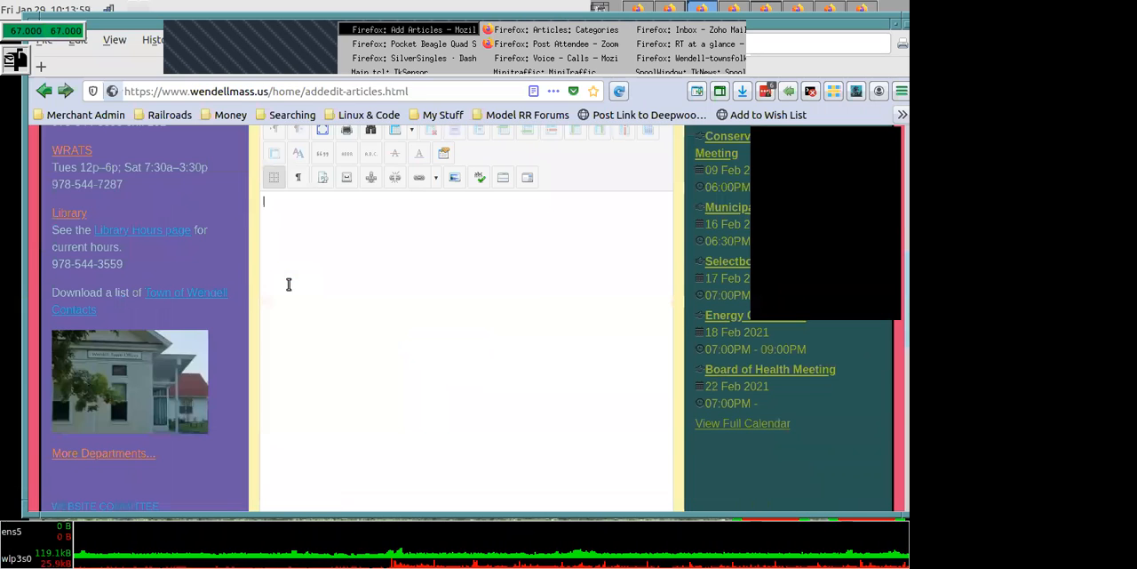
pyautogui.scroll(5, 895, 239)
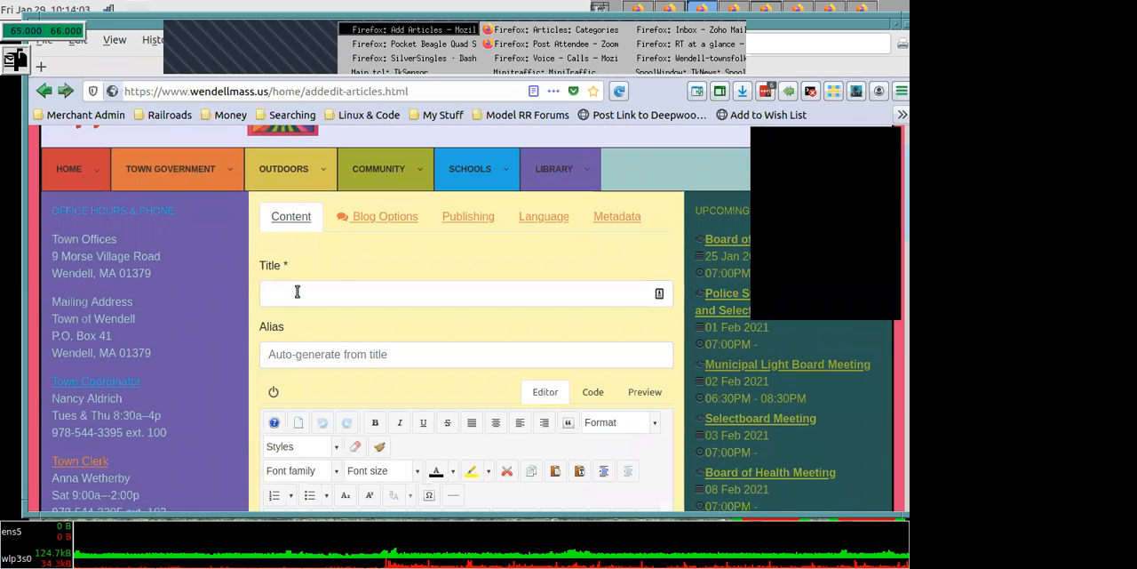
# - Title the new article "Health News -- Vacines are now available"
pyautogui.click(297, 291)
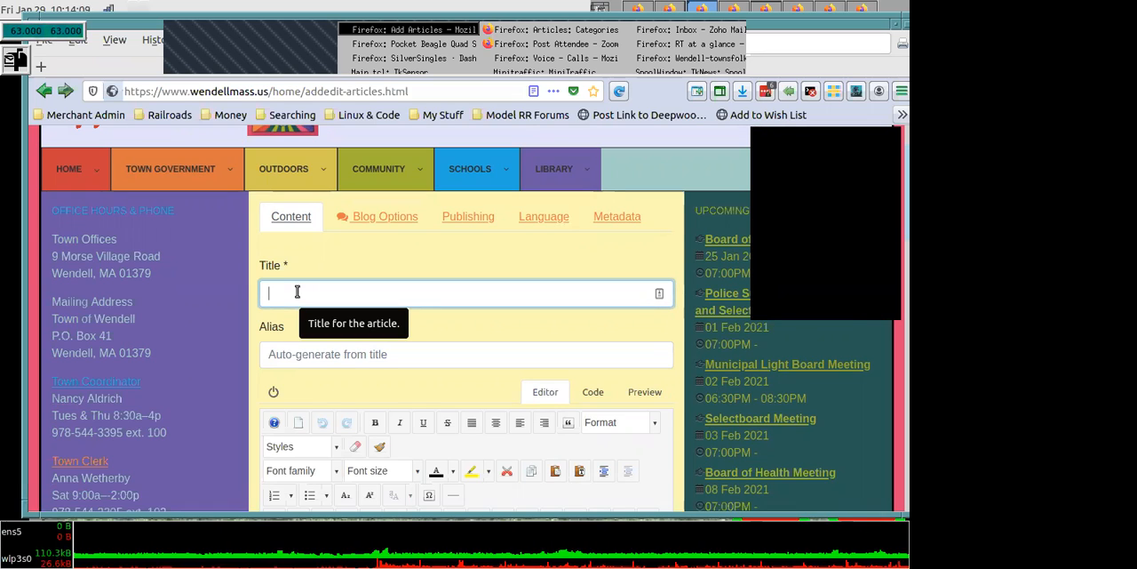
pyautogui.write('Heal')
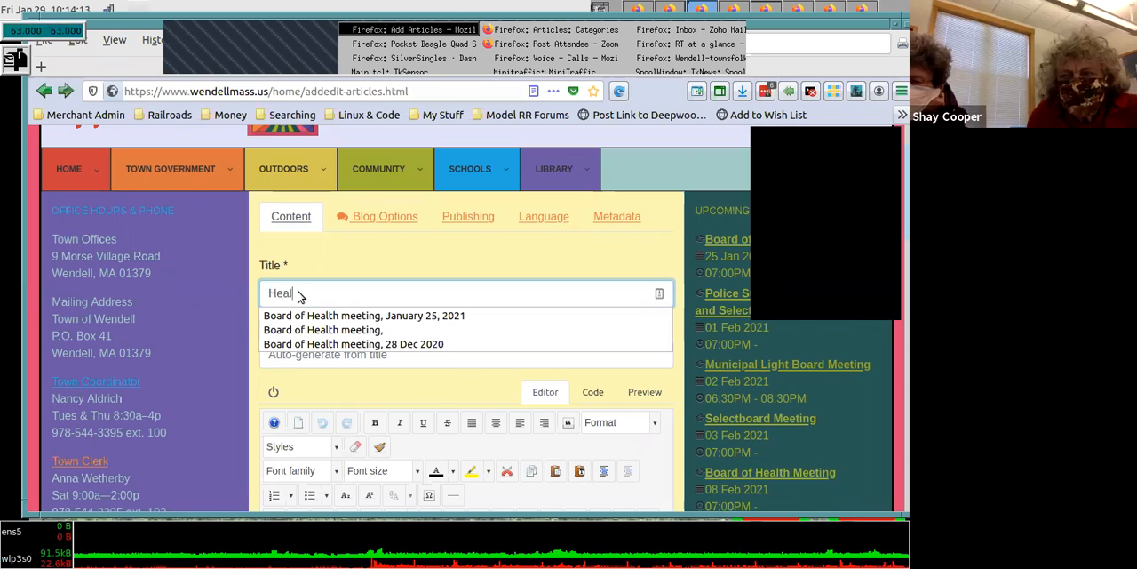
pyautogui.write('th')
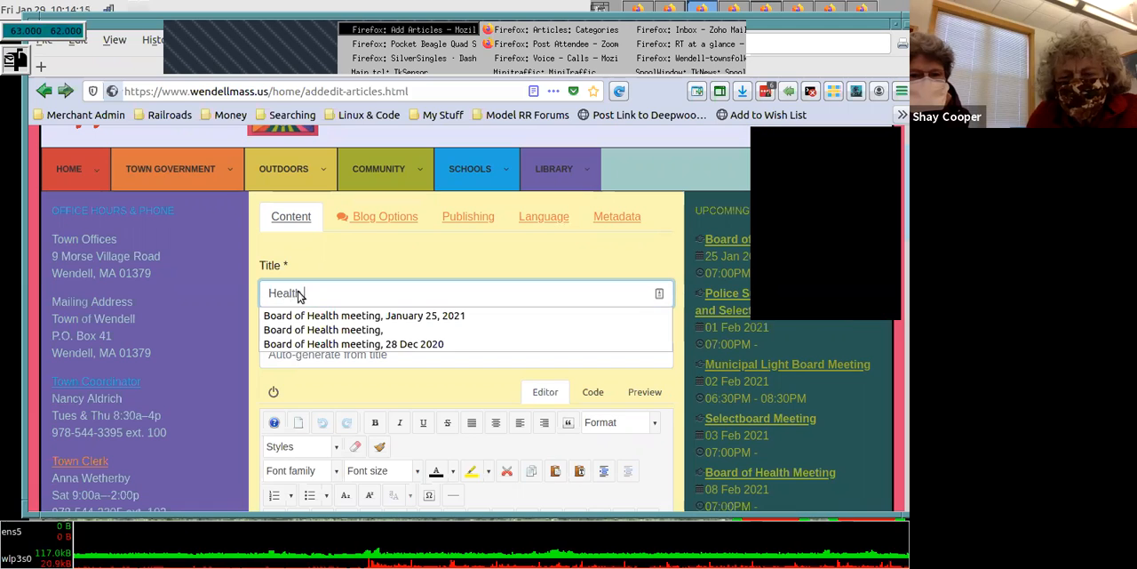
pyautogui.write(' News')
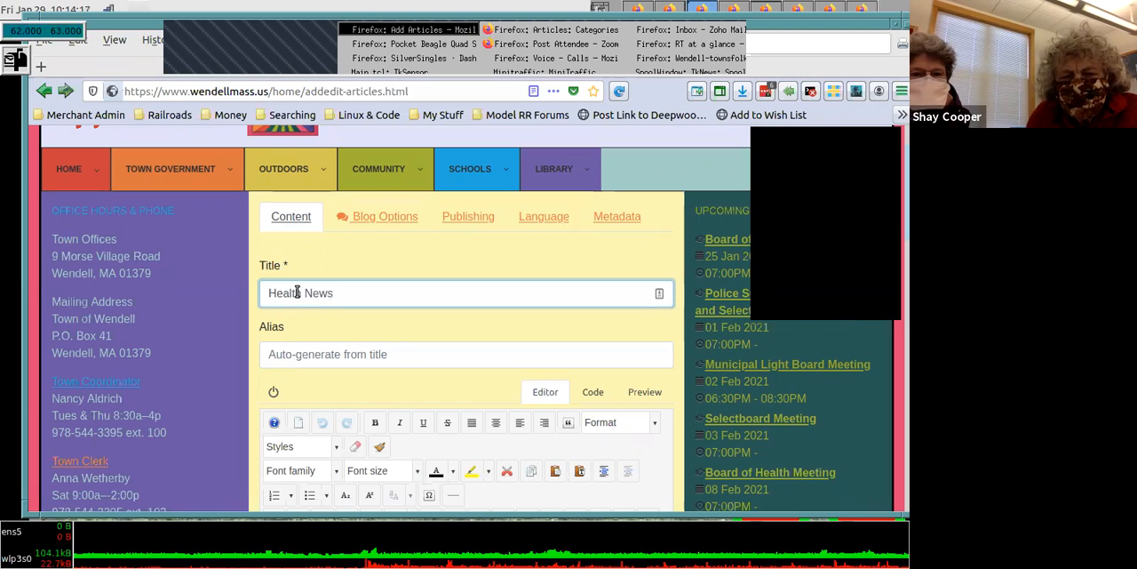
pyautogui.write(' -- Va')
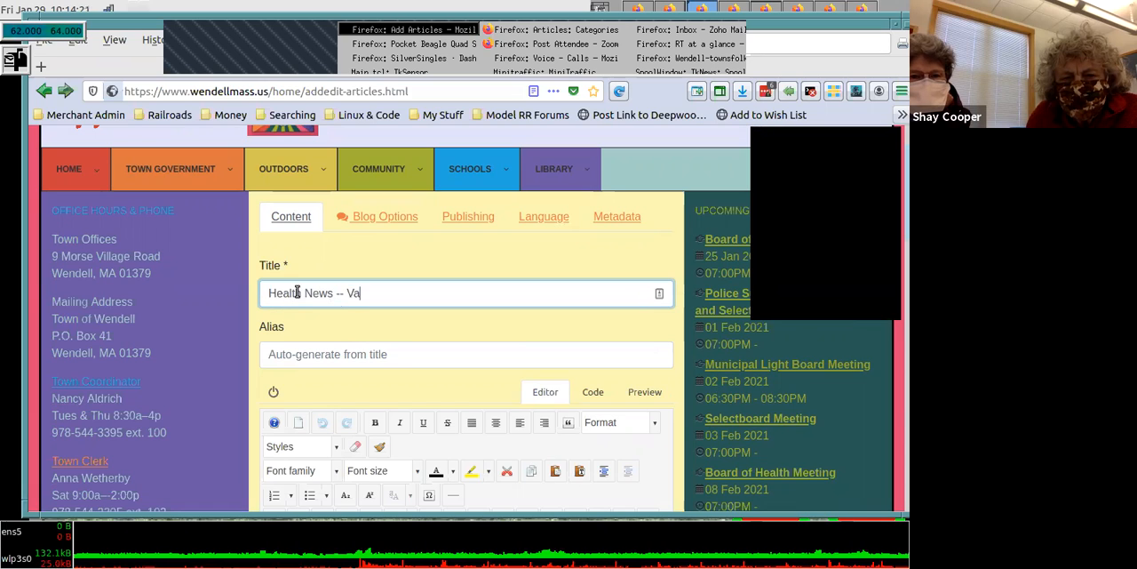
pyautogui.write('cines are ')
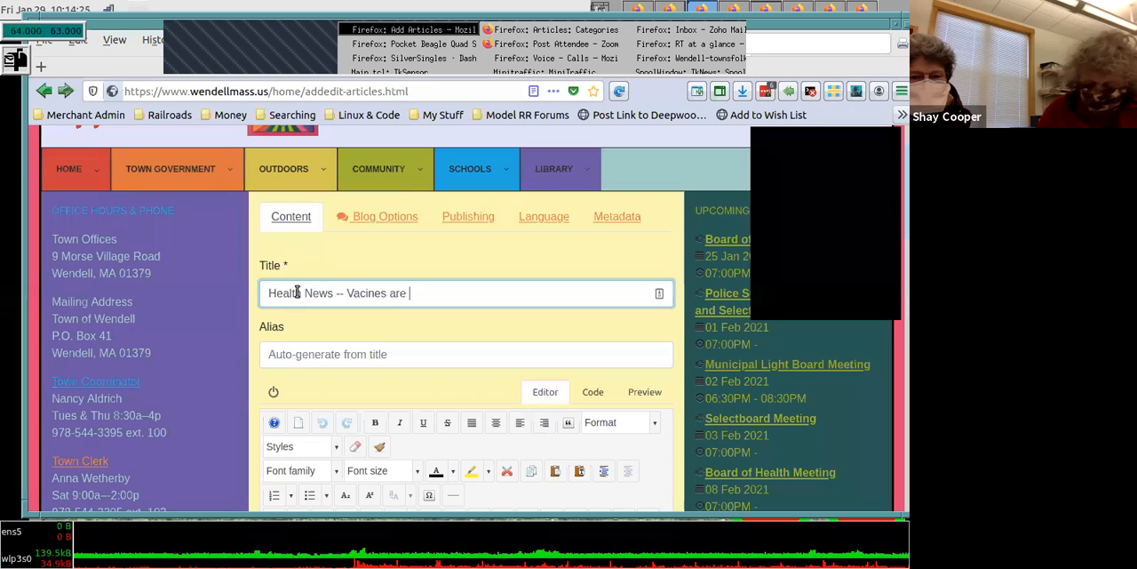
pyautogui.write('now a')
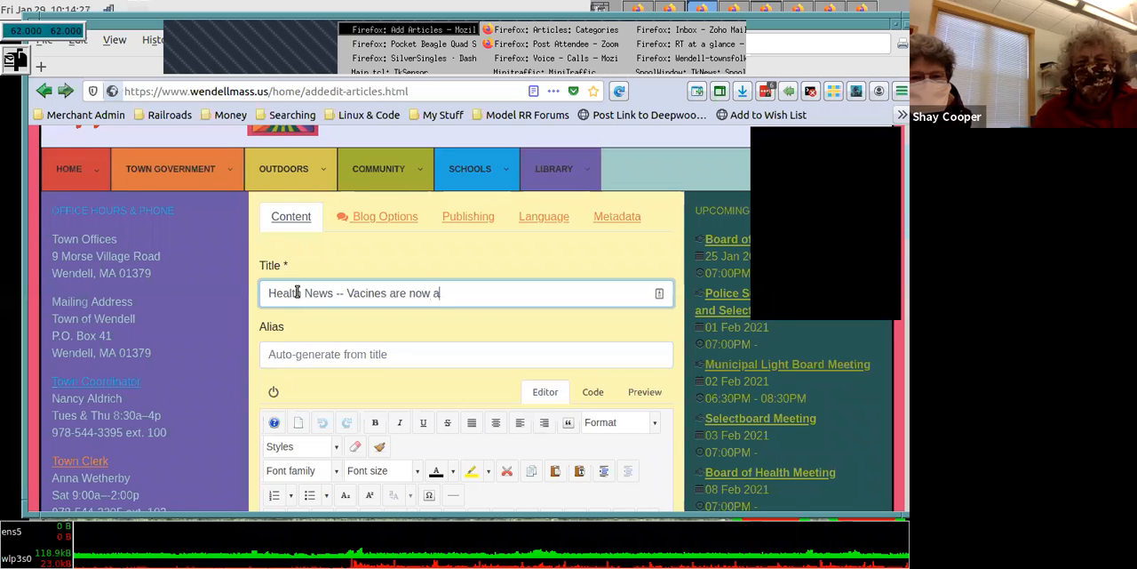
pyautogui.write('vailable')
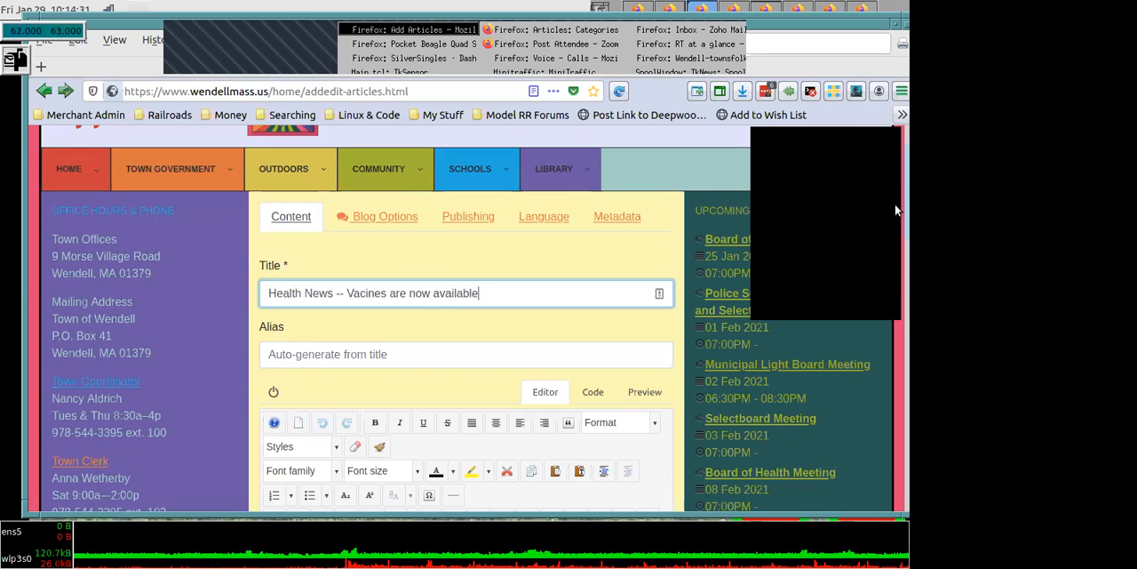
# - Enter "Get them while they last" as the article's body text
pyautogui.scroll(-3, 895, 267)
pyautogui.scroll(-3, 894, 268)
pyautogui.scroll(-3, 616, 352)
pyautogui.click(416, 270)
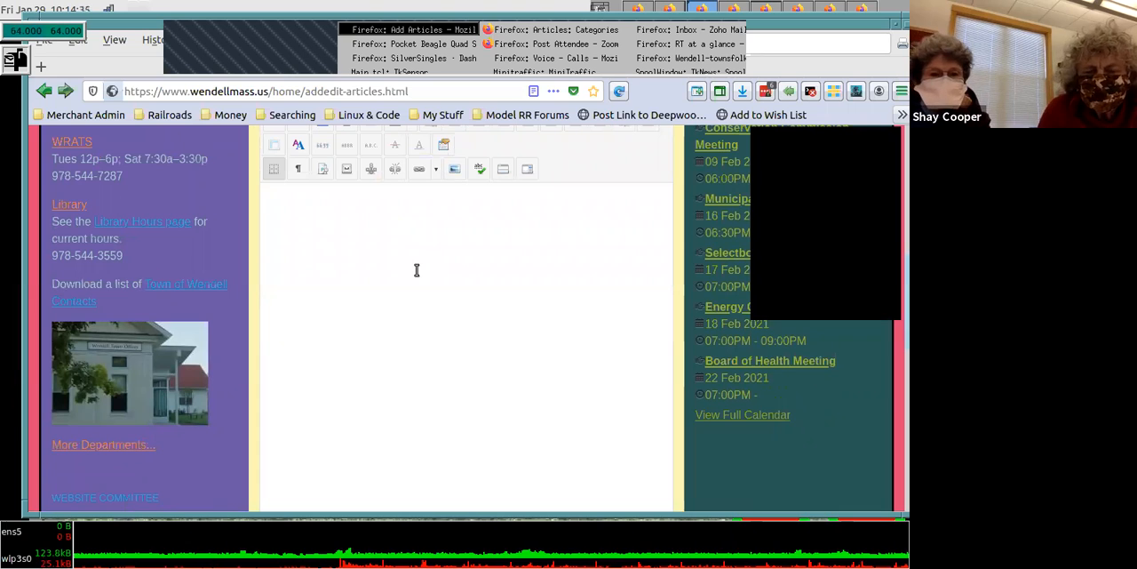
pyautogui.write('Get them ')
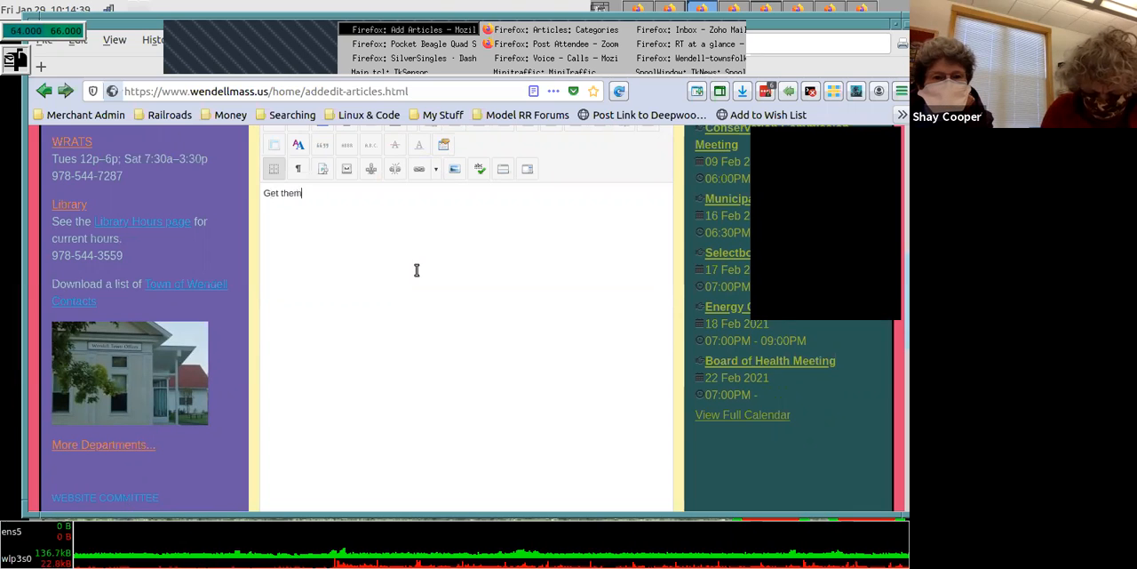
pyautogui.write('while')
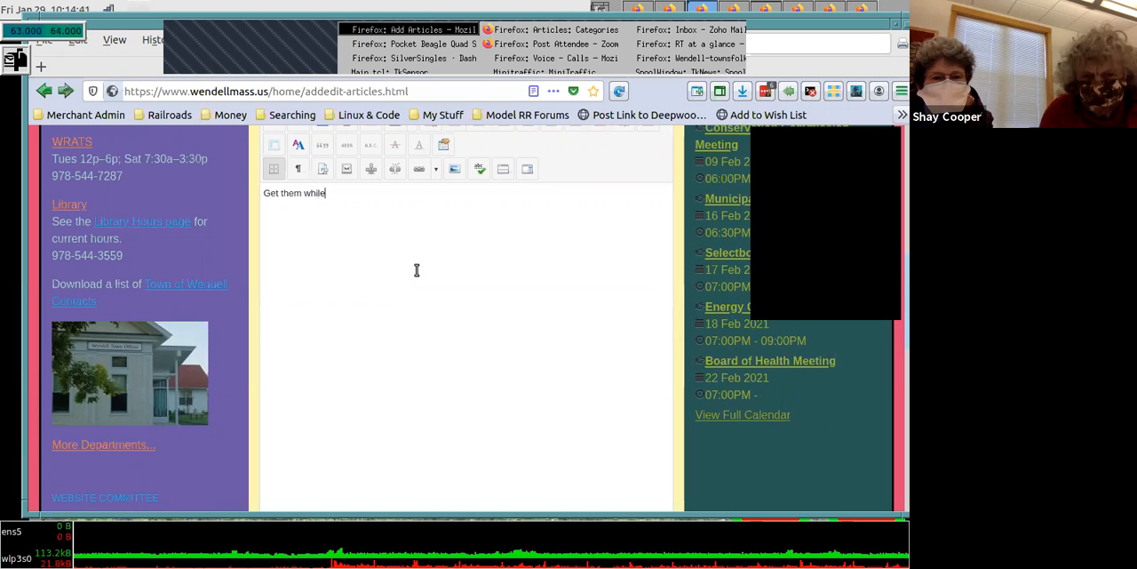
pyautogui.write(' they last')
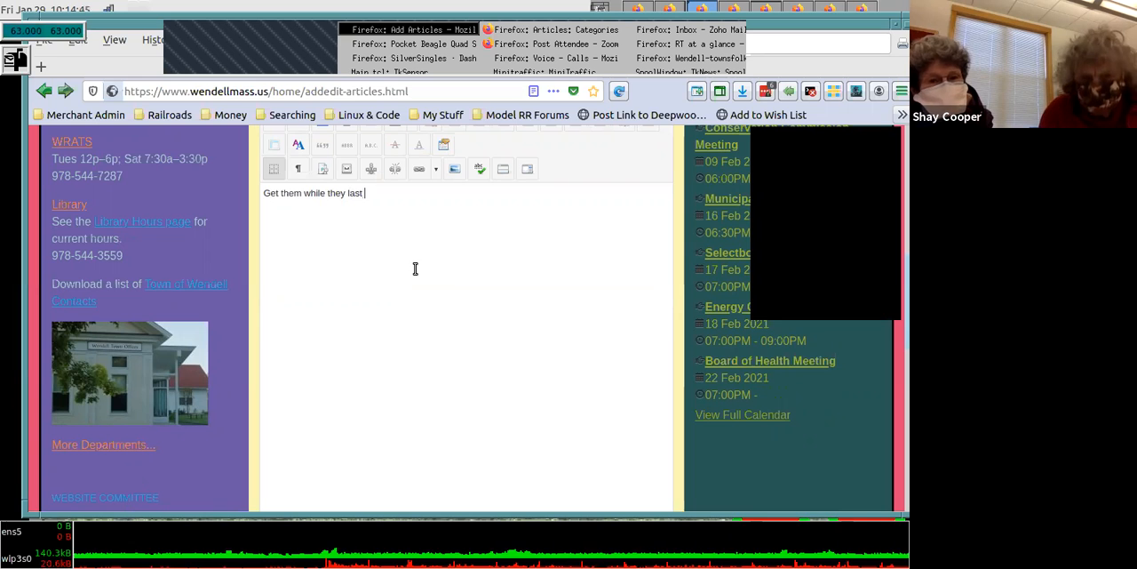
# - Format the body line as an ordered list, and switch it to a bulleted list
pyautogui.moveTo(895, 303); pyautogui.dragTo(895, 263)
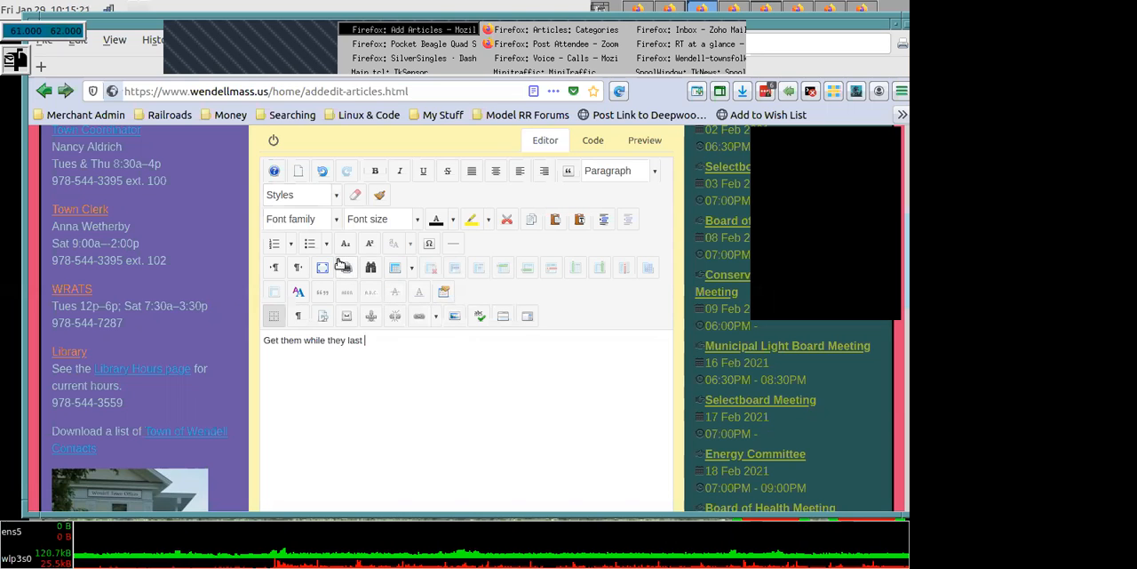
pyautogui.click(276, 244)
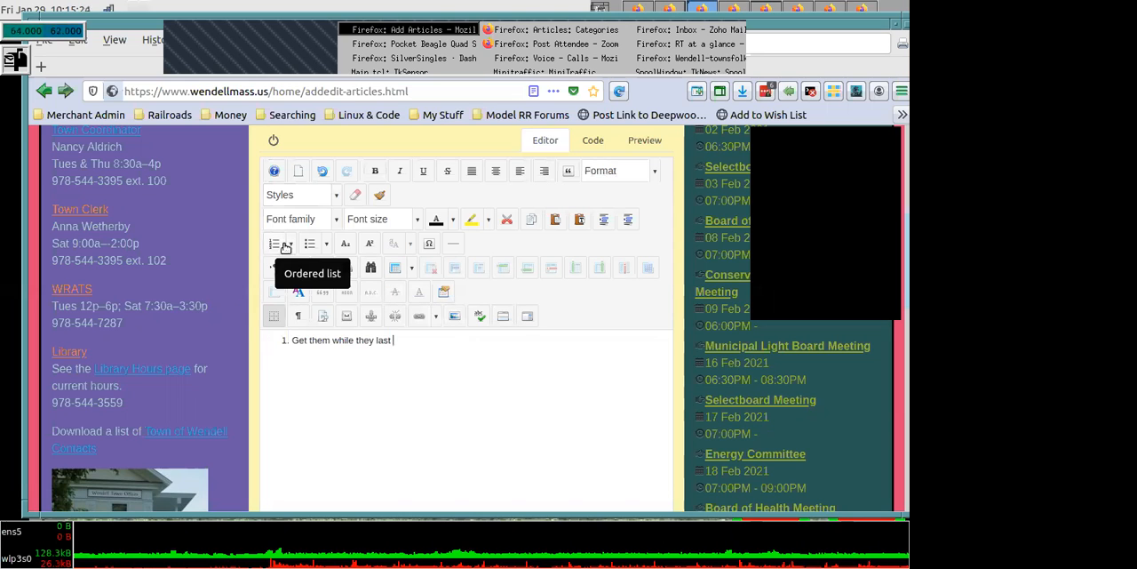
pyautogui.click(308, 246)
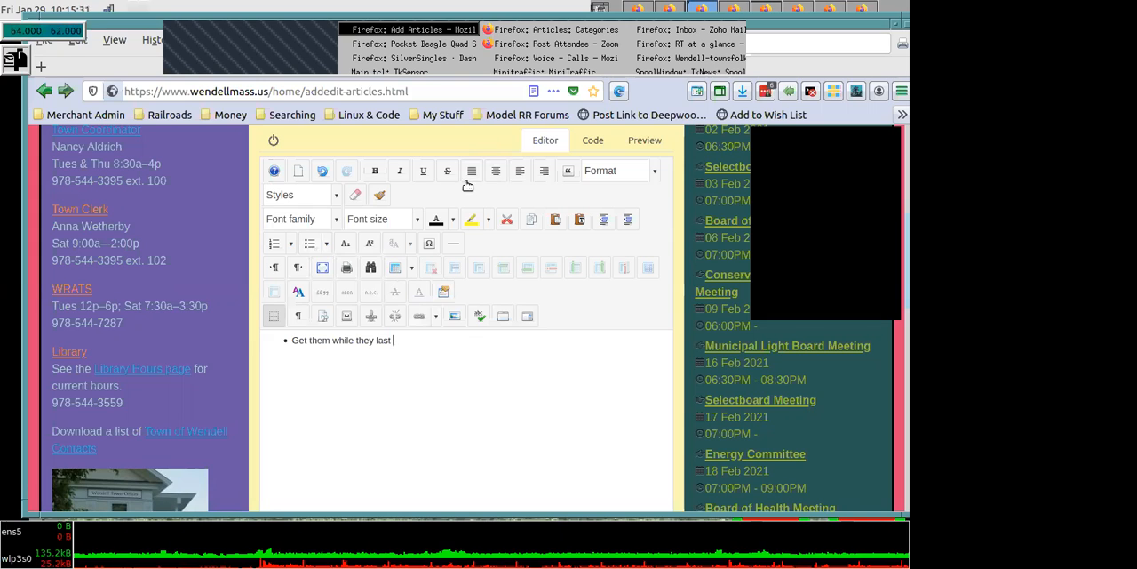
# - Add the word "bold" in bold type at the end of the bulleted line
pyautogui.click(375, 175)
pyautogui.write('b')
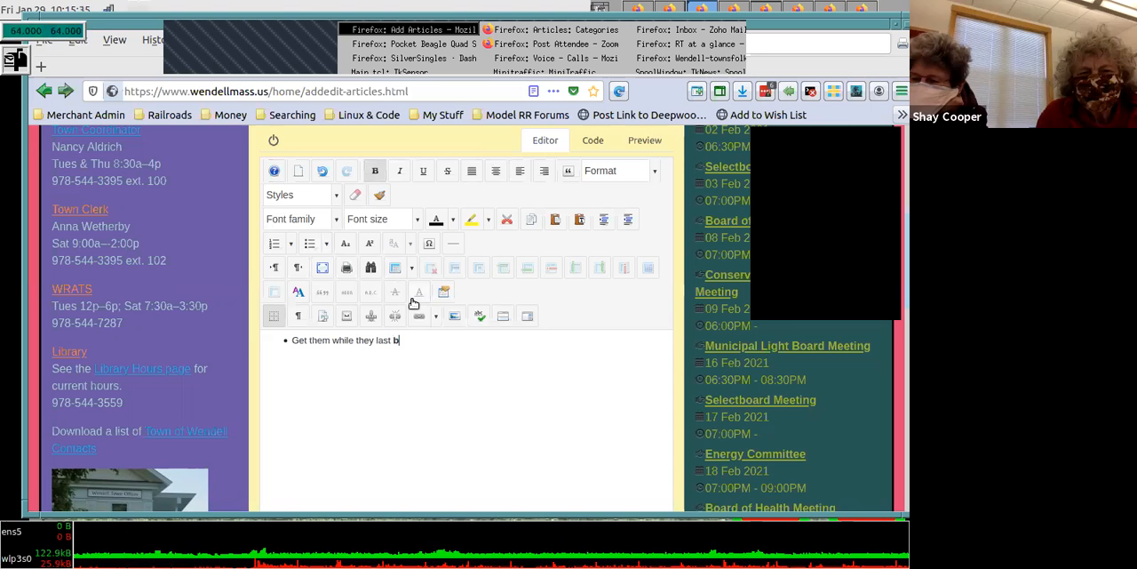
pyautogui.write('o')
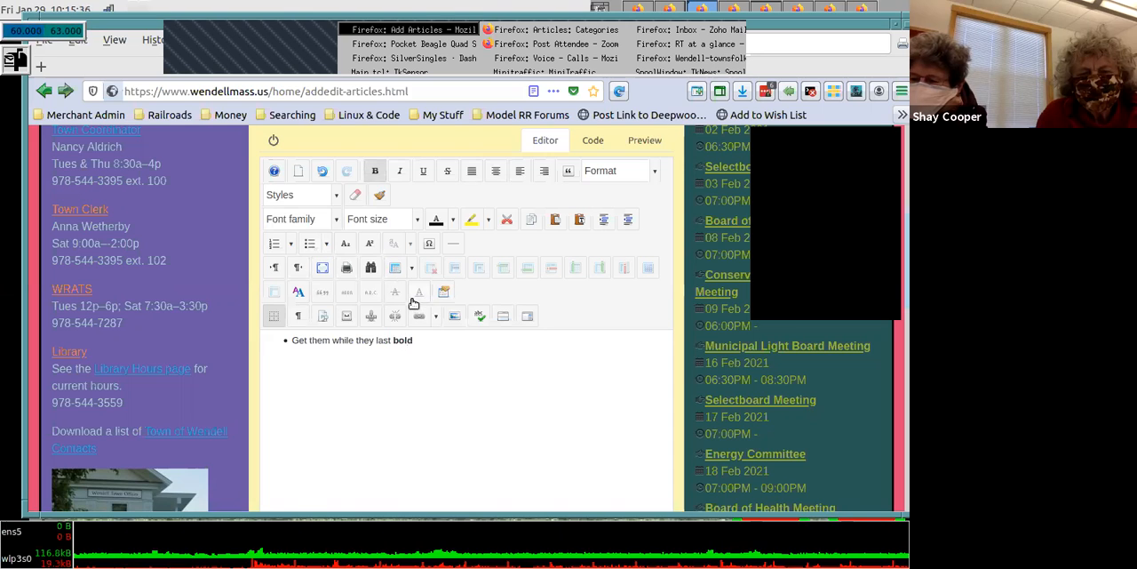
pyautogui.write('ld')
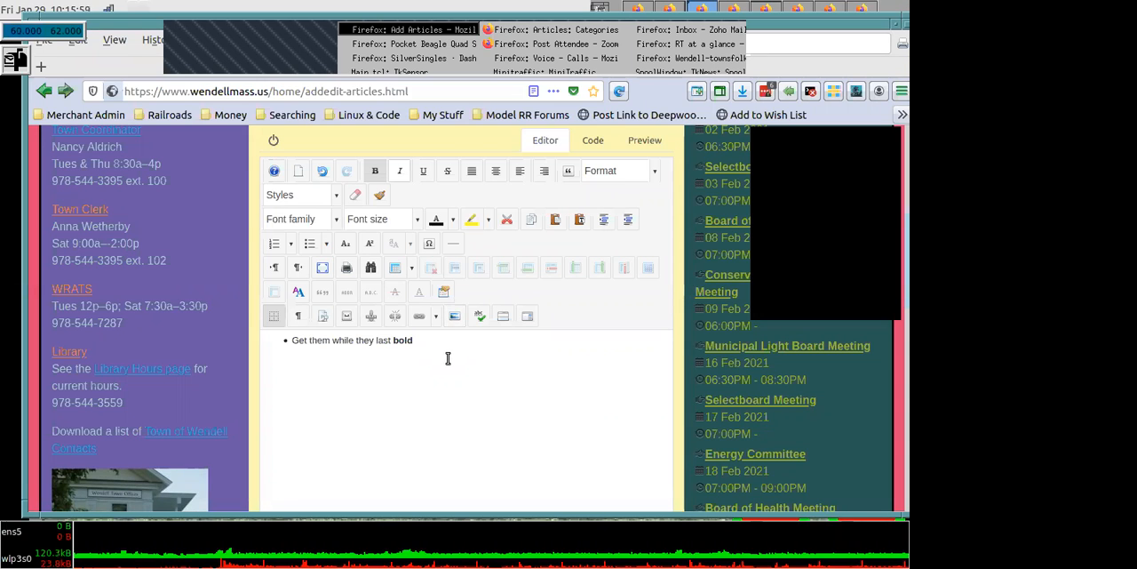
# - Look over the editor's paragraph and heading formats, and close the list without choosing one
pyautogui.click(657, 171)
pyautogui.click(657, 170)
pyautogui.click(657, 174)
pyautogui.click(657, 178)
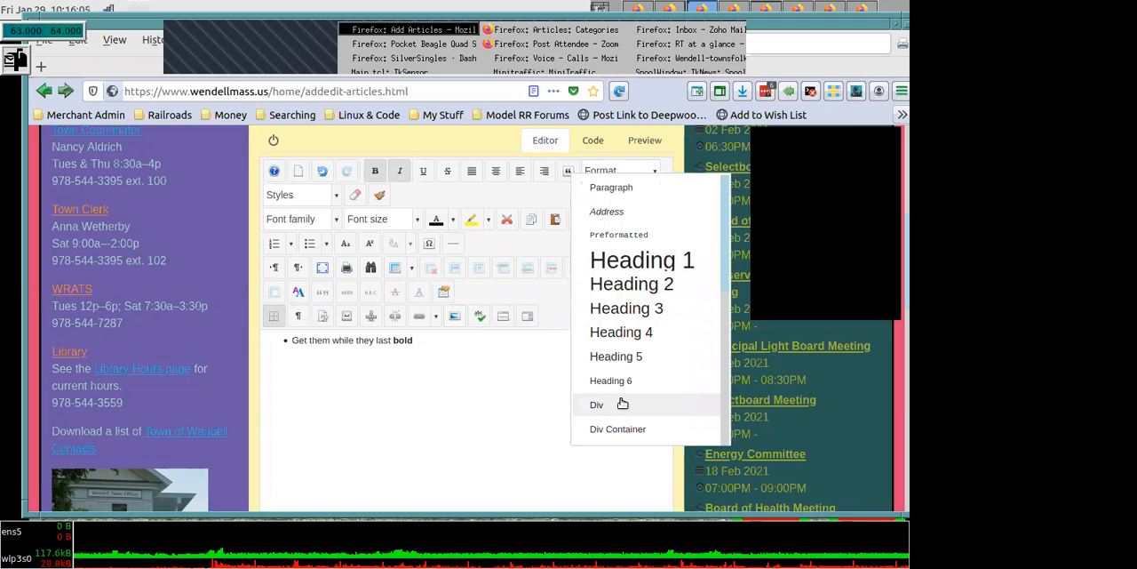
pyautogui.click(432, 480)
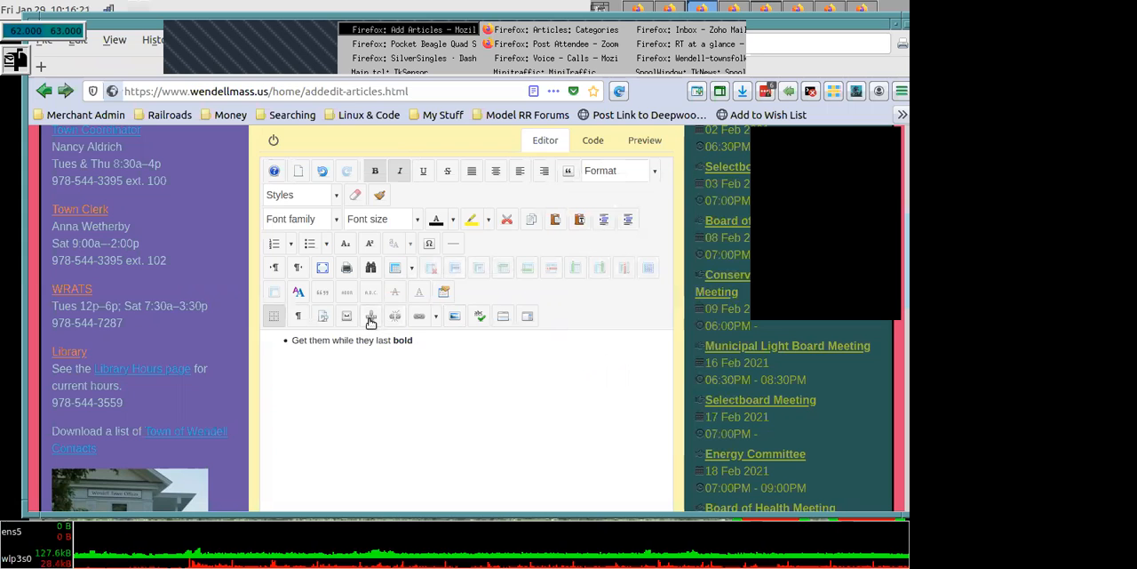
# - Examine the Link dialog with its URL and Text fields, and close it without inserting a link
pyautogui.click(421, 321)
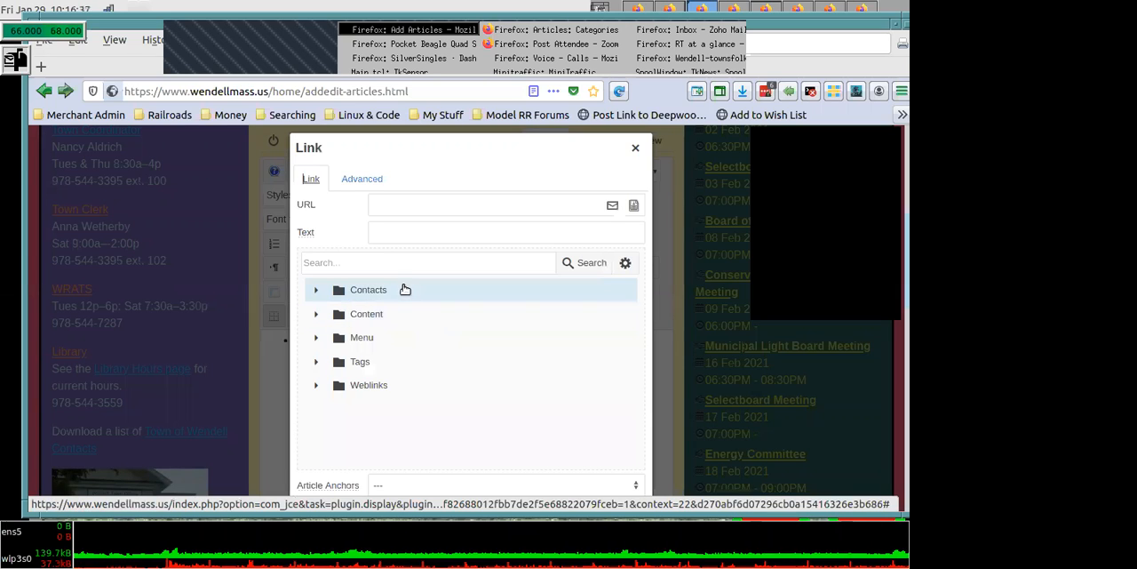
pyautogui.click(388, 204)
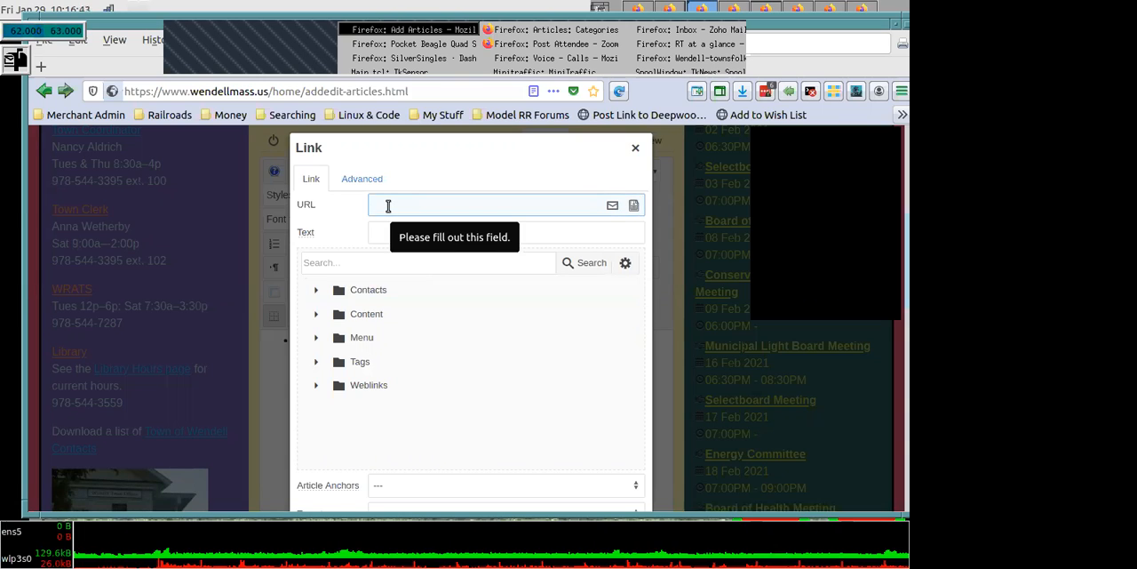
pyautogui.write('hel')
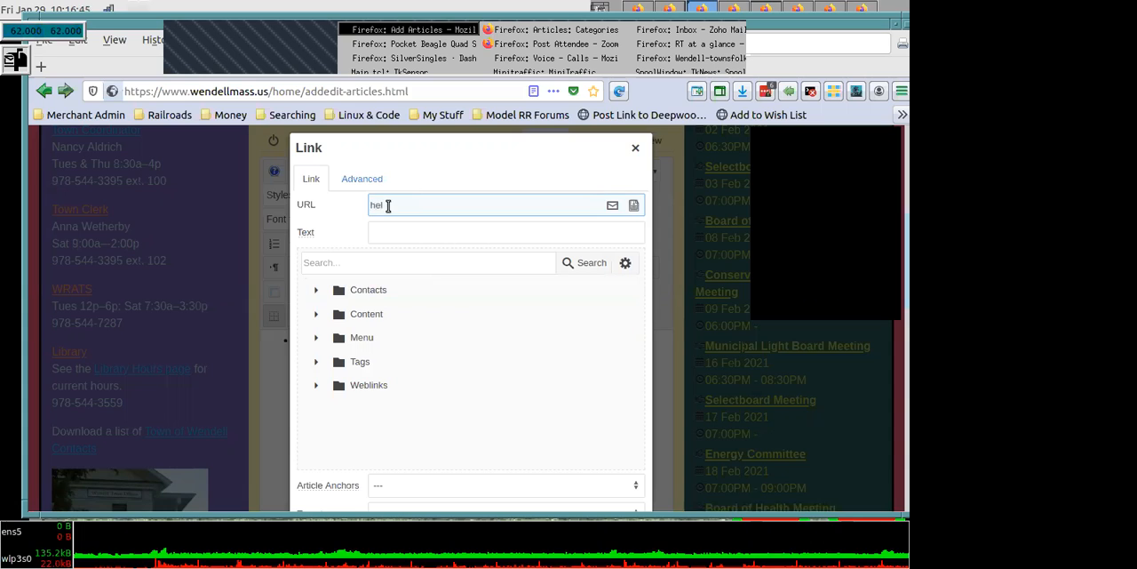
pyautogui.press('BackSpace')
pyautogui.press('BackSpace')
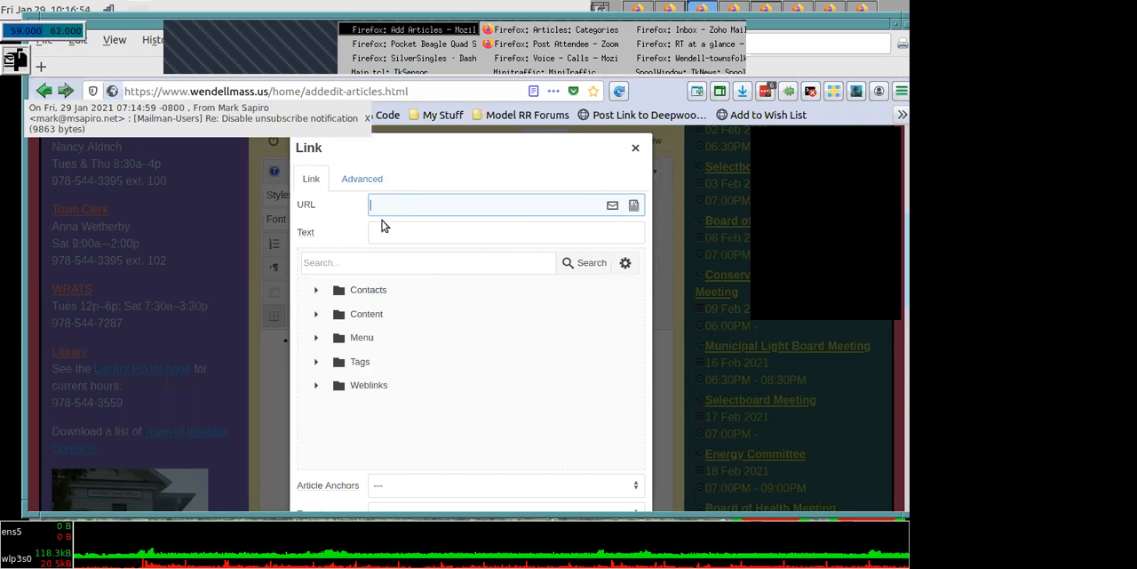
pyautogui.click(389, 221)
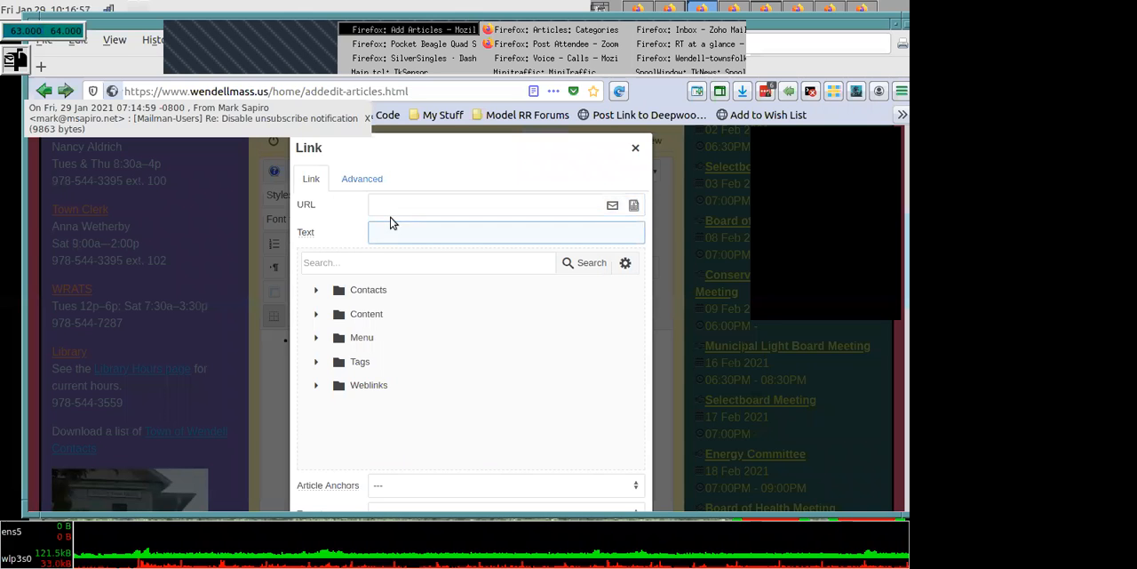
pyautogui.click(635, 150)
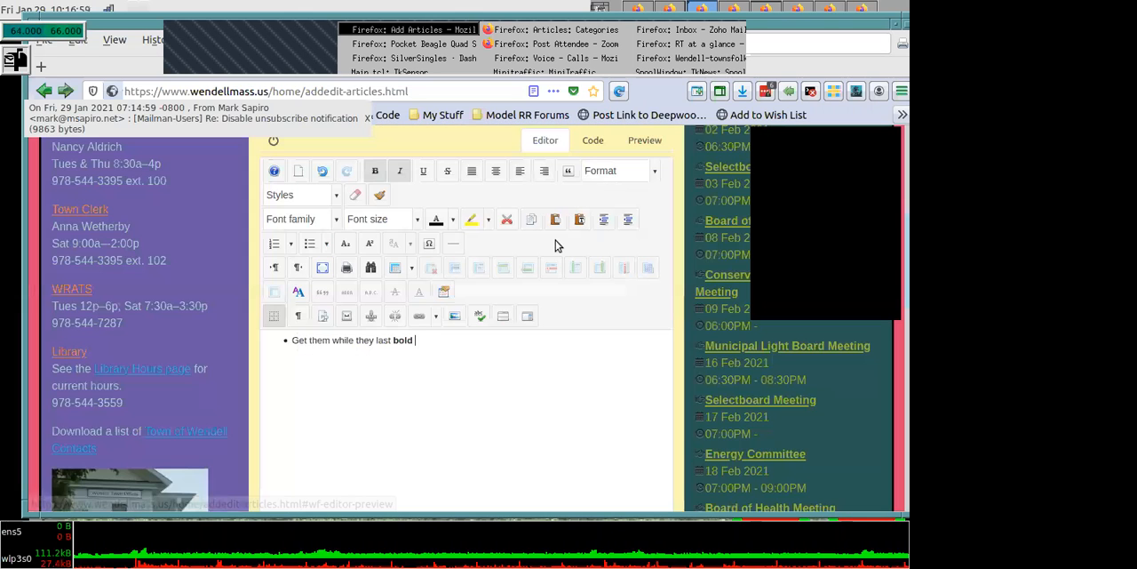
# - Examine the Image Manager for inserting a picture, and close it without inserting one, shifting the browser window as needed
pyautogui.click(454, 318)
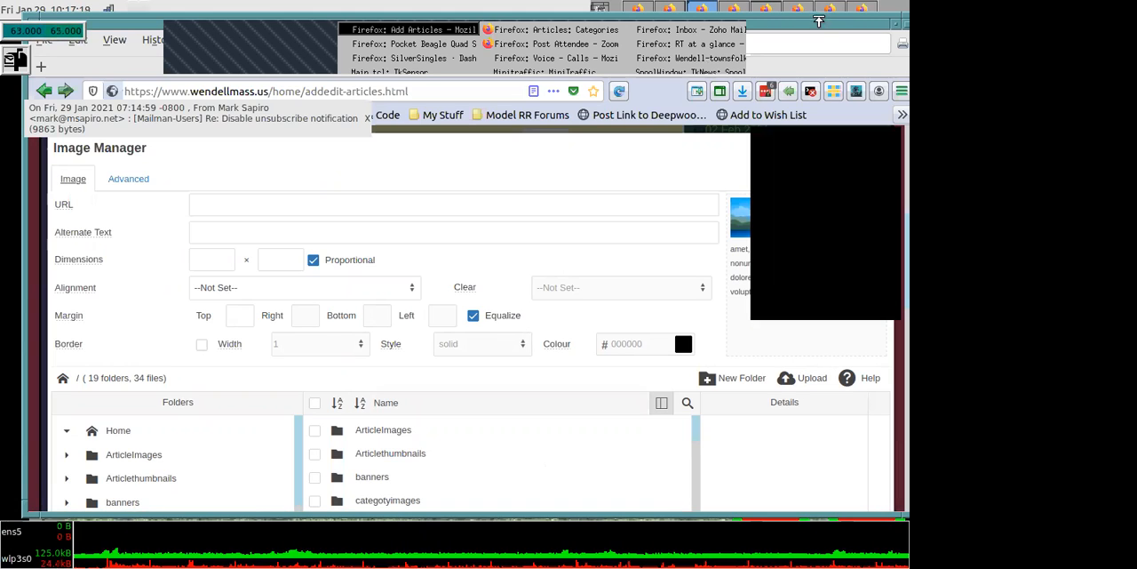
pyautogui.moveTo(822, 25); pyautogui.dragTo(675, 46)
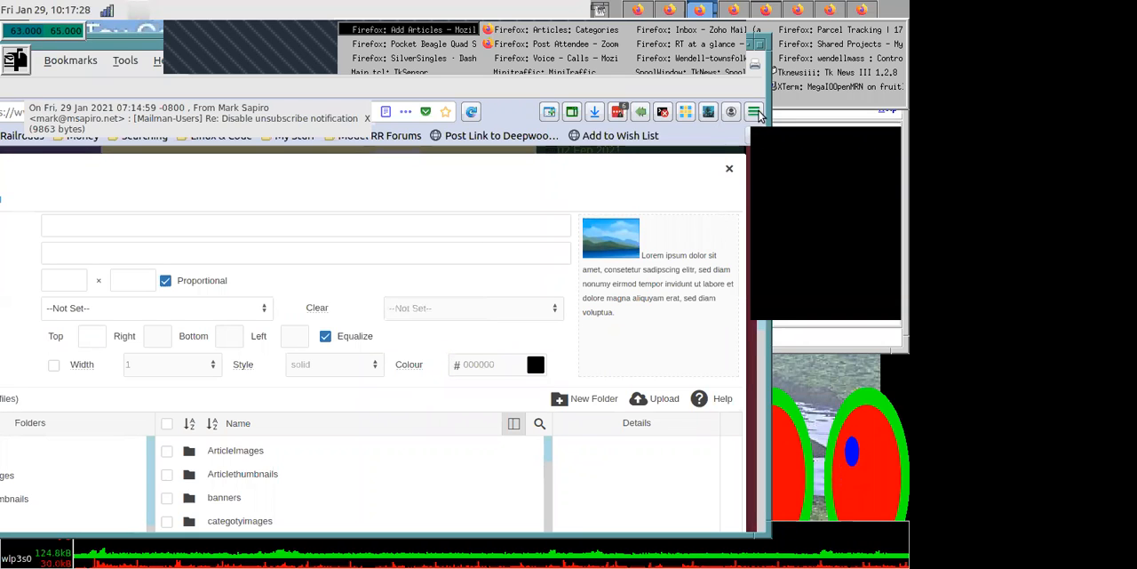
pyautogui.click(729, 169)
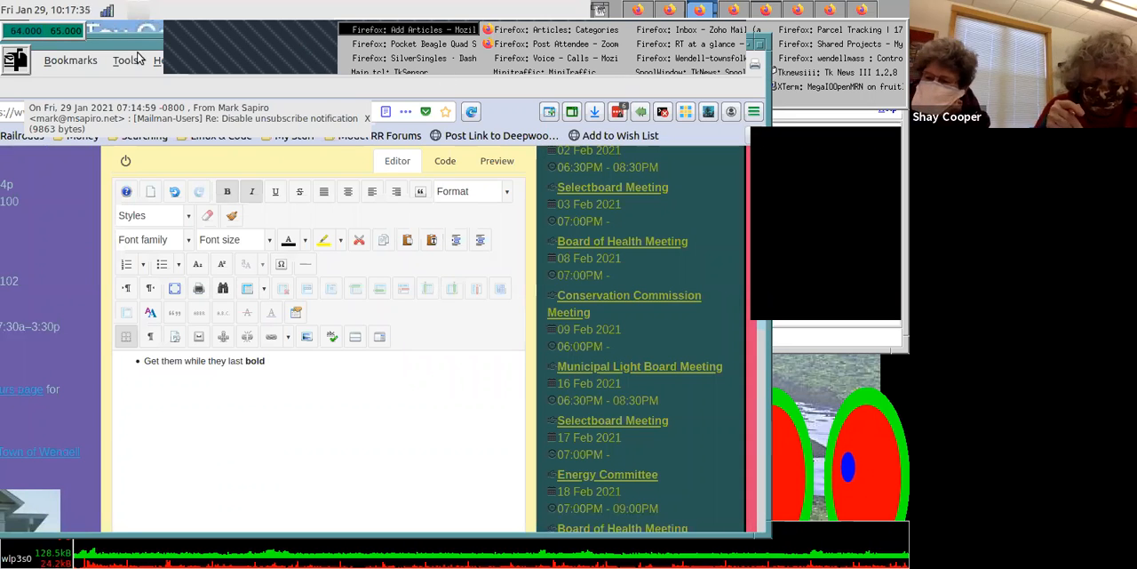
pyautogui.moveTo(126, 41); pyautogui.dragTo(250, 48)
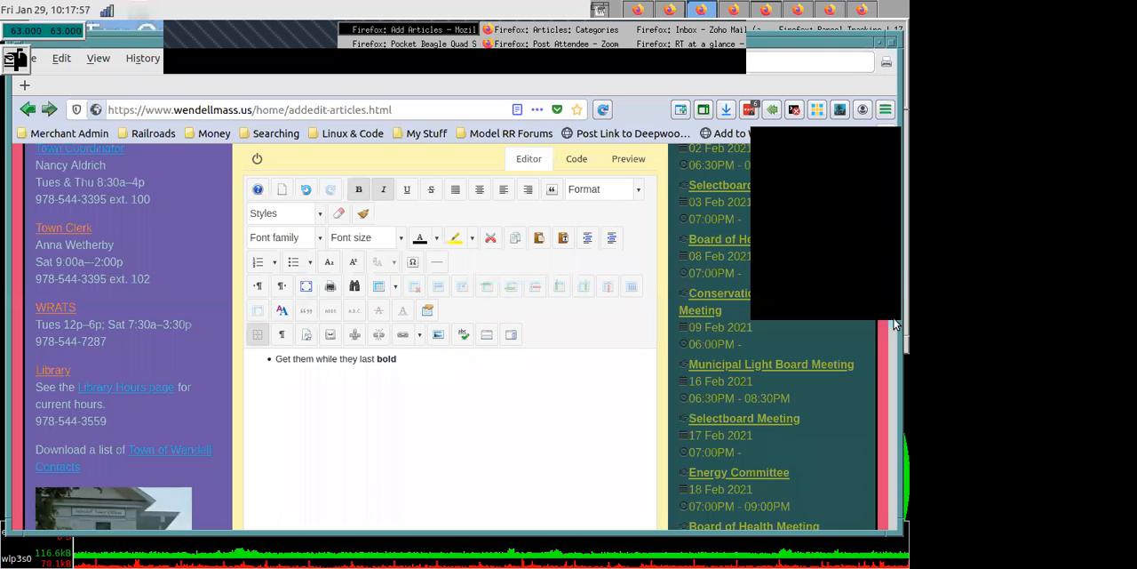
pyautogui.moveTo(838, 41); pyautogui.dragTo(851, 26)
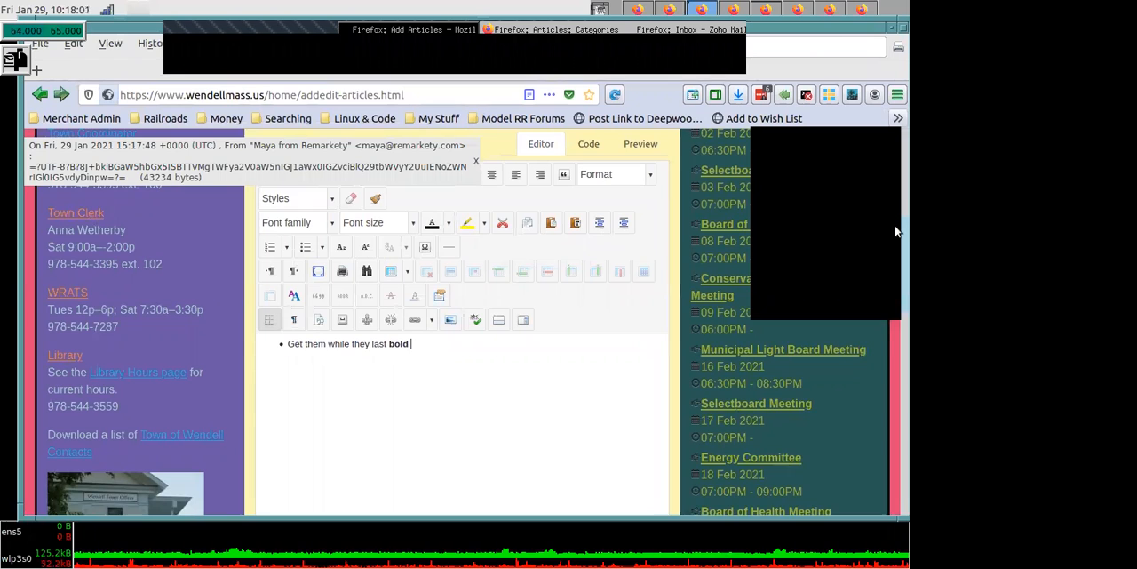
# - Set the article's publishing category to Board of Health, searching the categories for "Board of"
pyautogui.scroll(6, 895, 222)
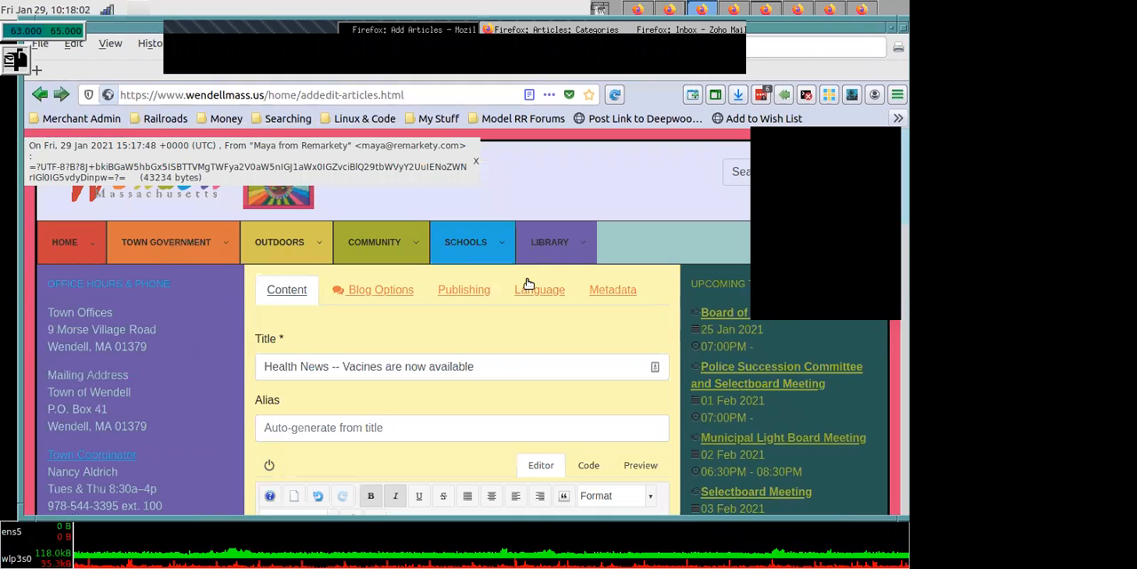
pyautogui.click(457, 297)
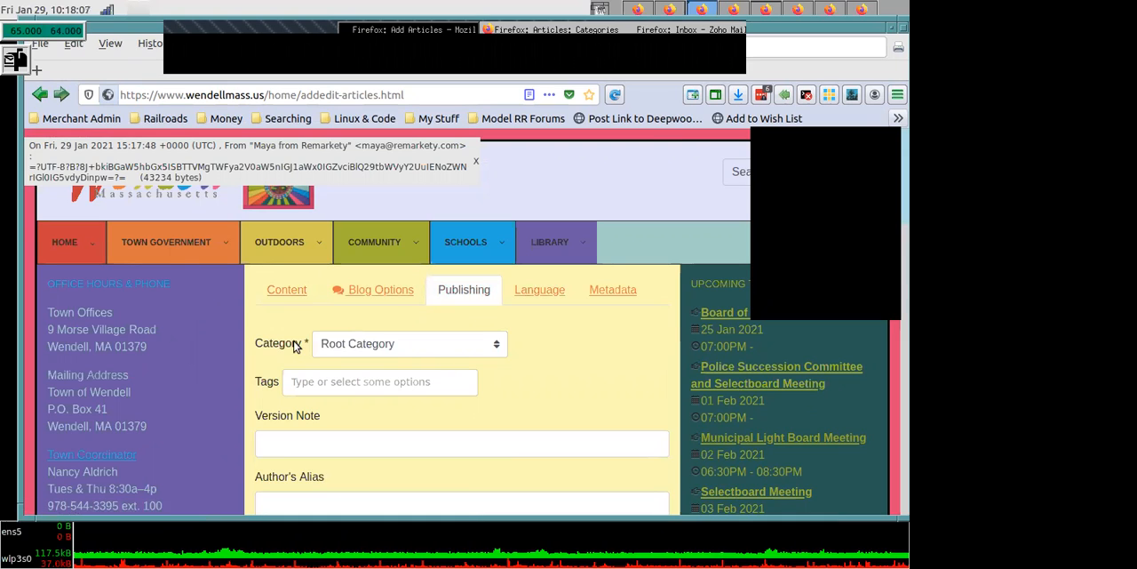
pyautogui.click(499, 345)
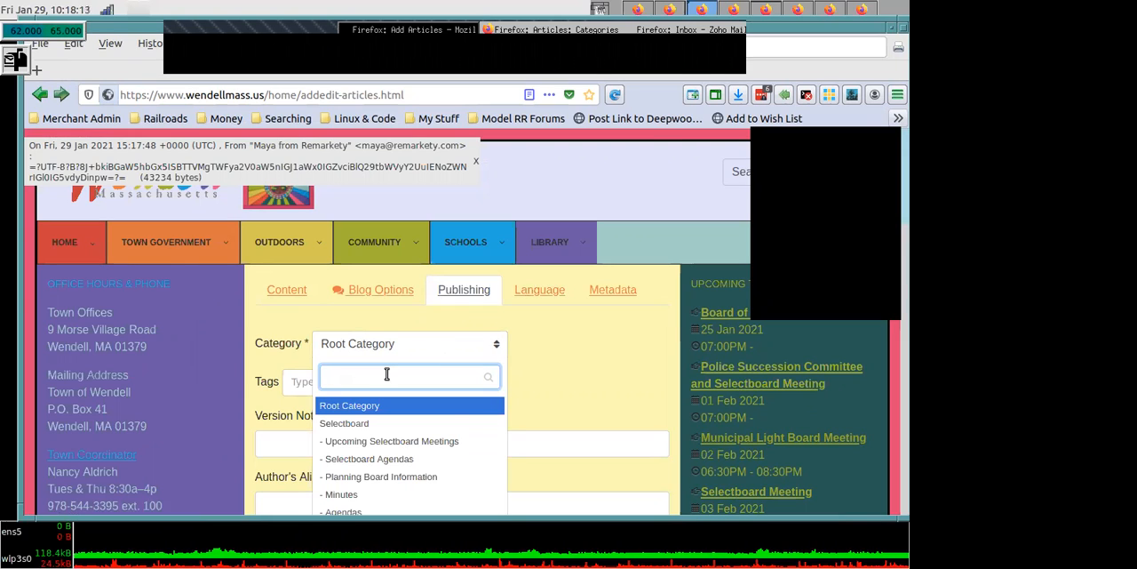
pyautogui.write('Boar')
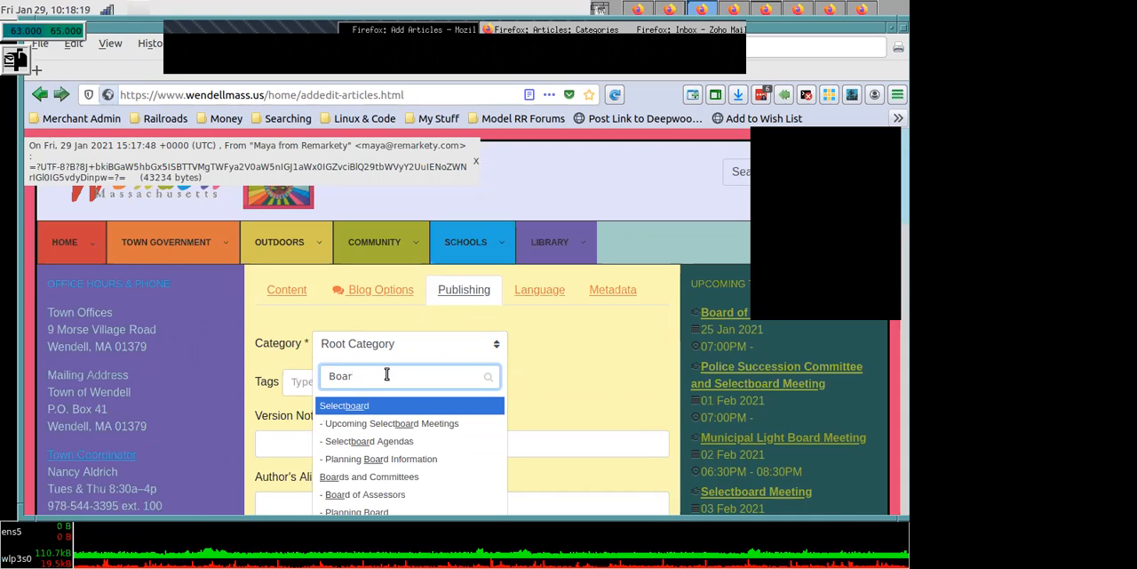
pyautogui.write('of')
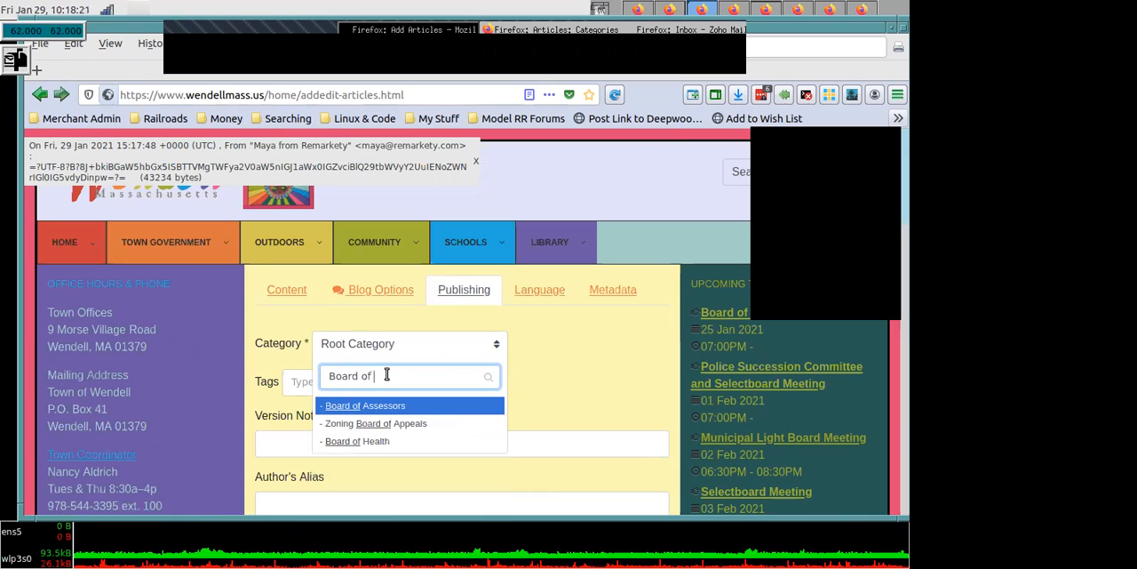
pyautogui.click(370, 440)
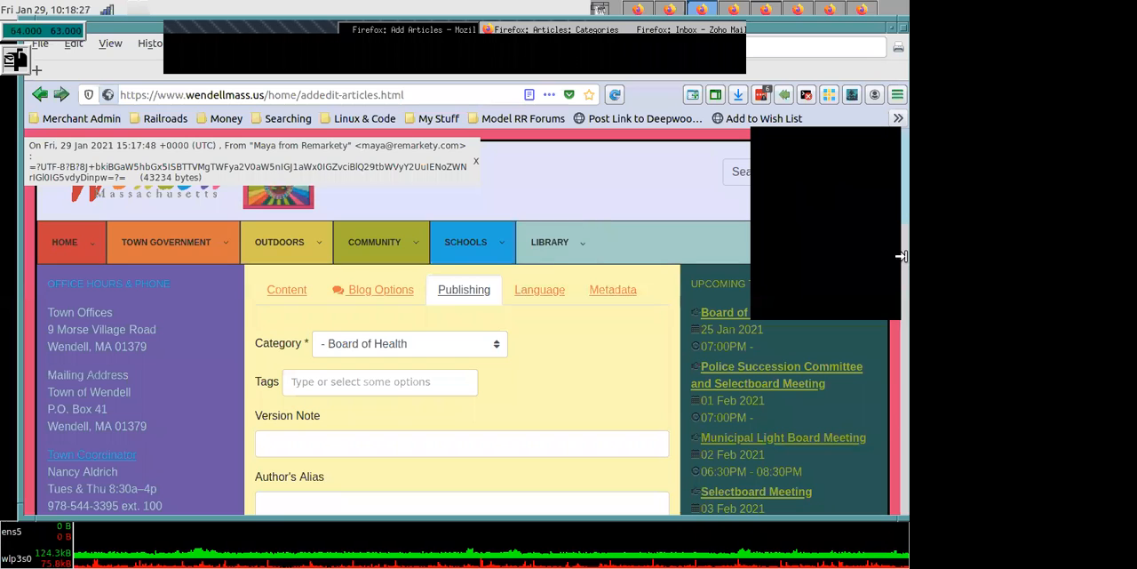
# - Set the article's Featured option to Yes
pyautogui.scroll(-3, 895, 208)
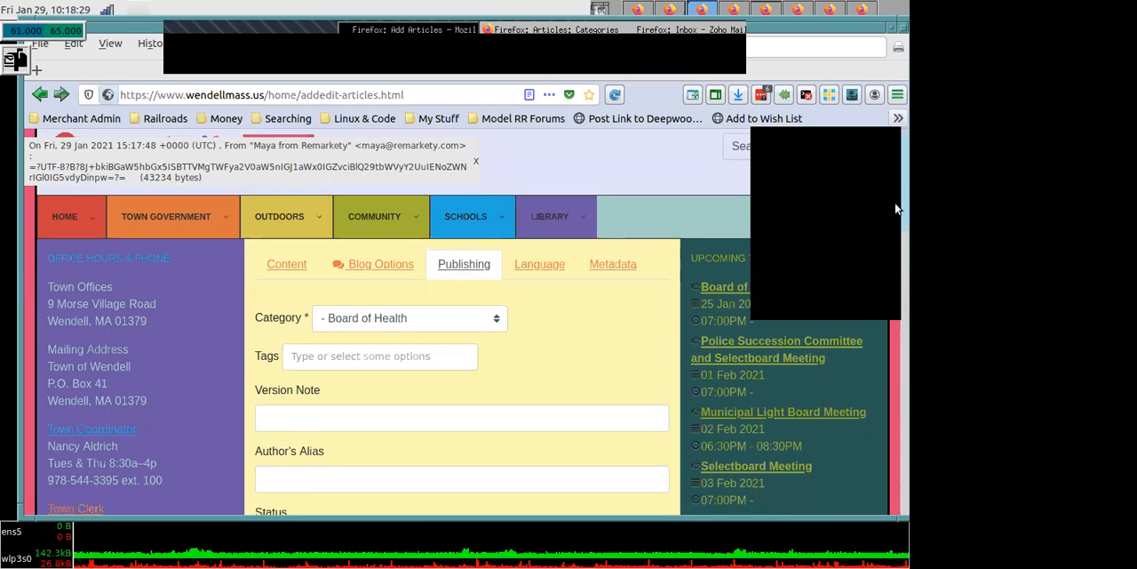
pyautogui.scroll(-5, 895, 240)
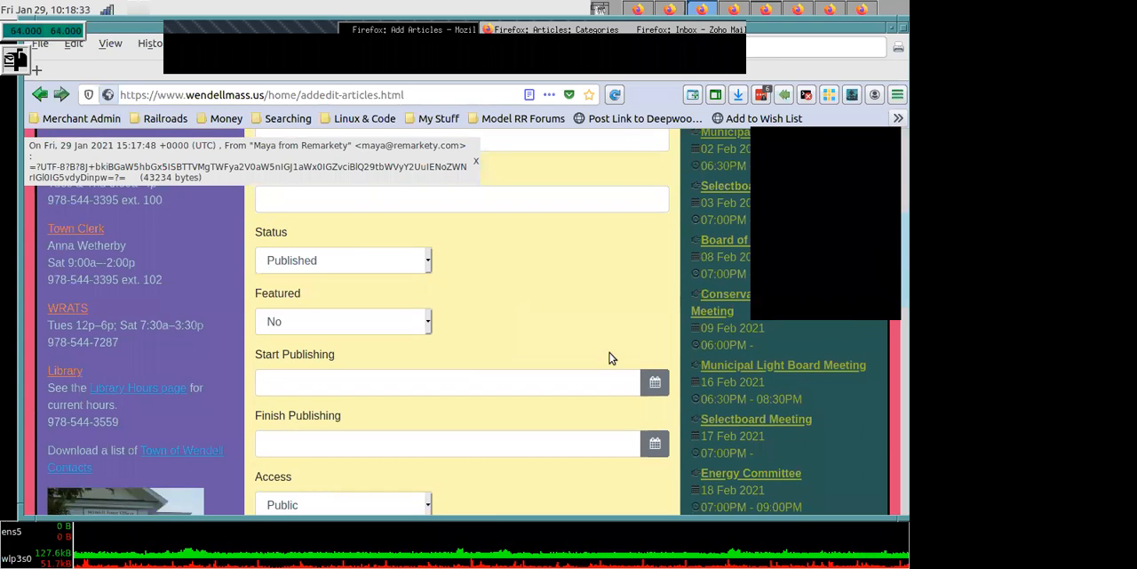
pyautogui.click(426, 325)
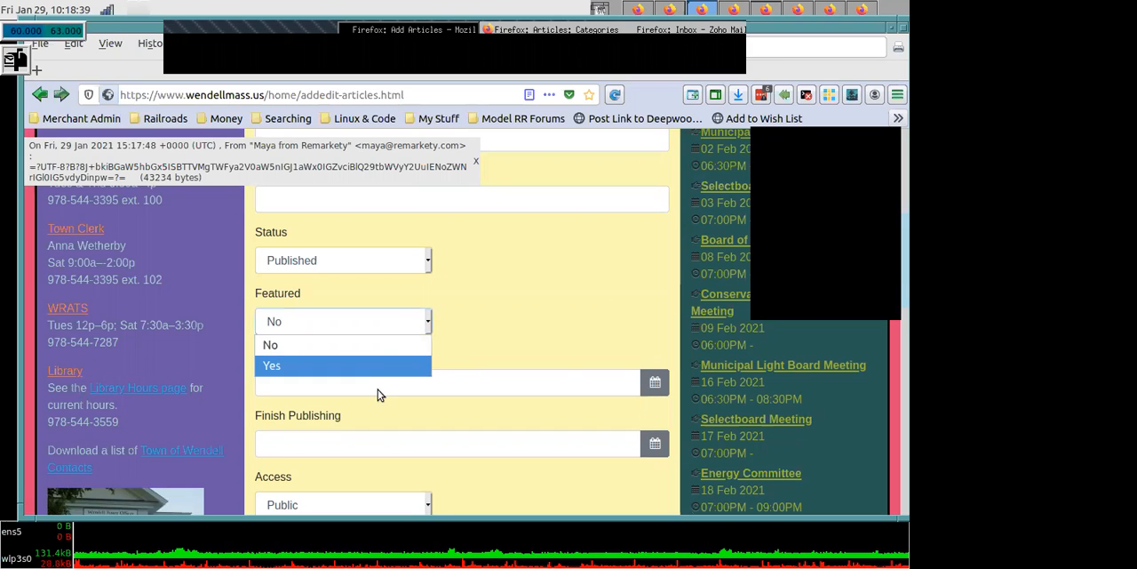
pyautogui.click(363, 368)
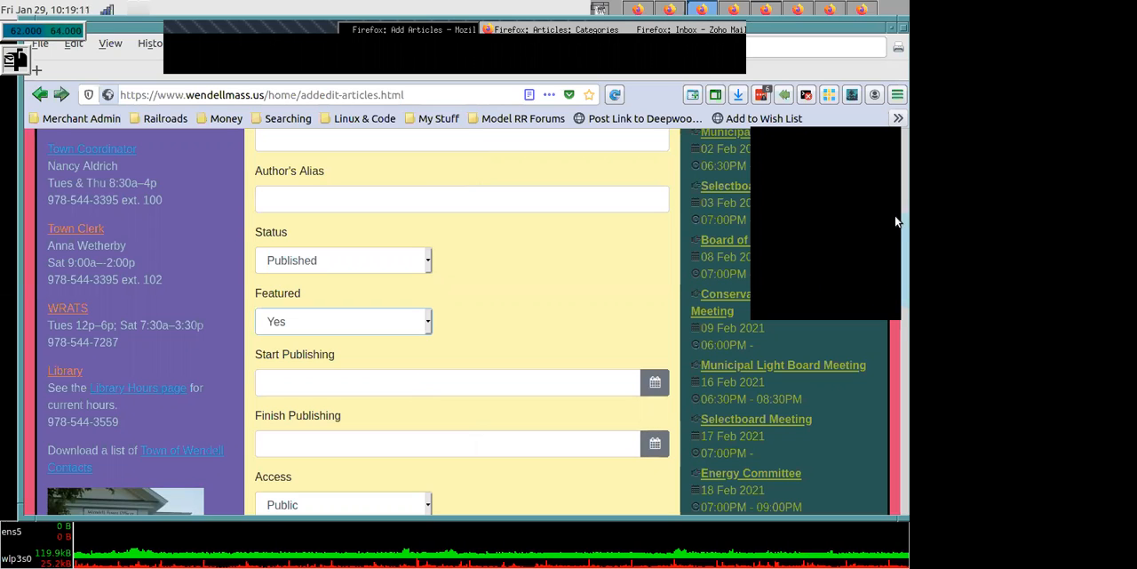
# - Review the new article's publishing options and cancel the article without saving it
pyautogui.scroll(1, 895, 225)
pyautogui.scroll(5, 898, 129)
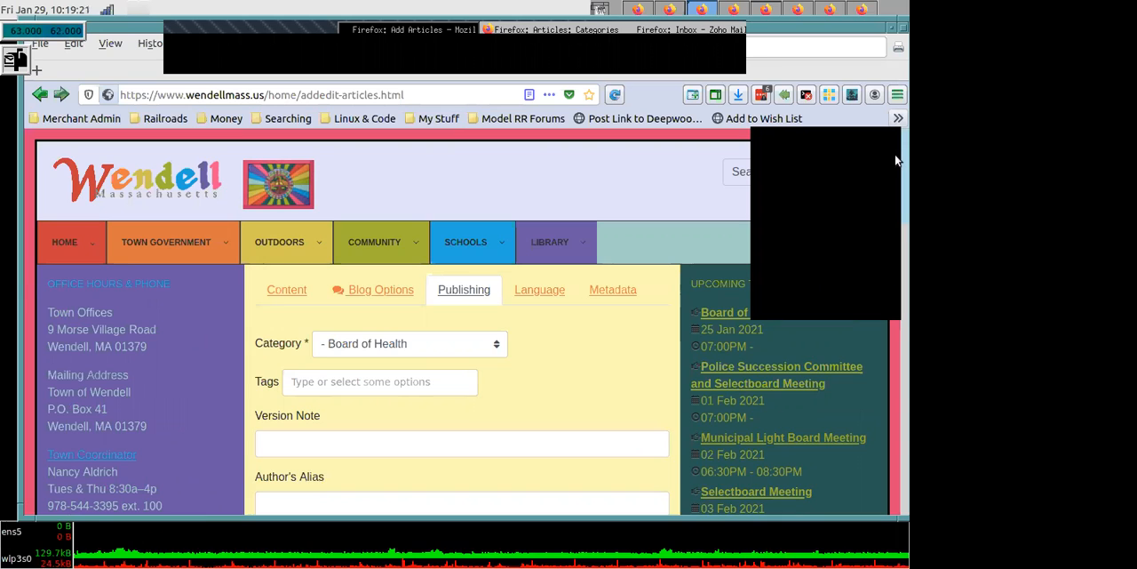
pyautogui.moveTo(895, 175); pyautogui.dragTo(901, 290)
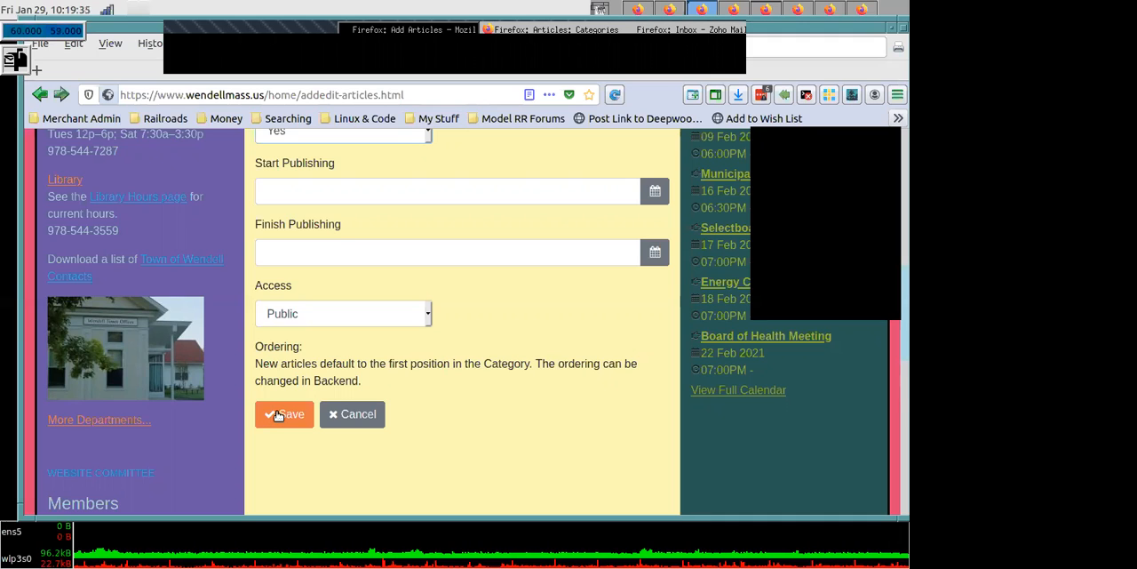
pyautogui.click(353, 415)
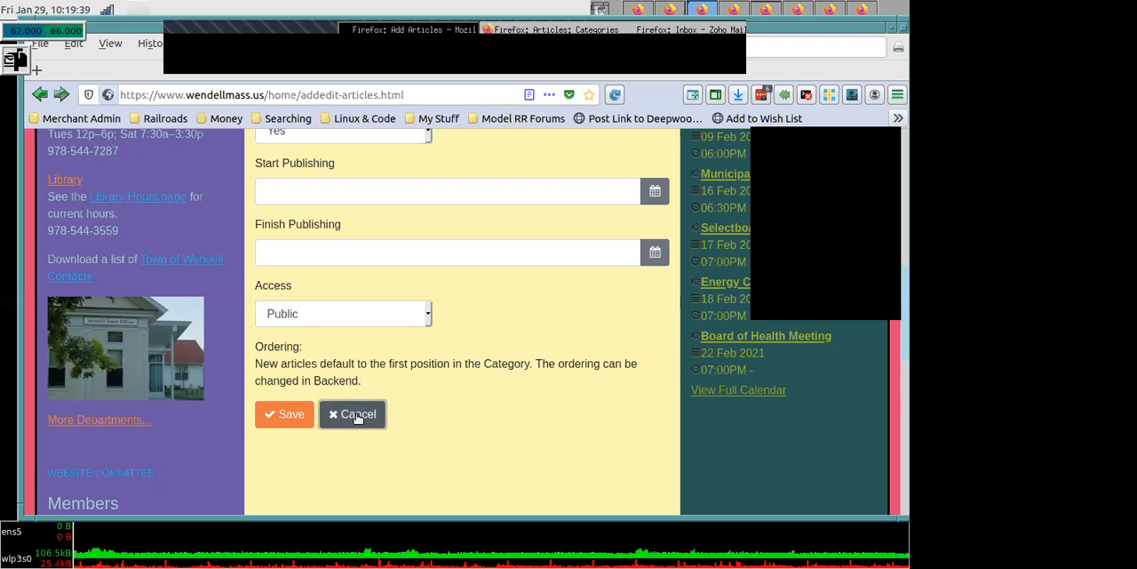
pyautogui.click(356, 415)
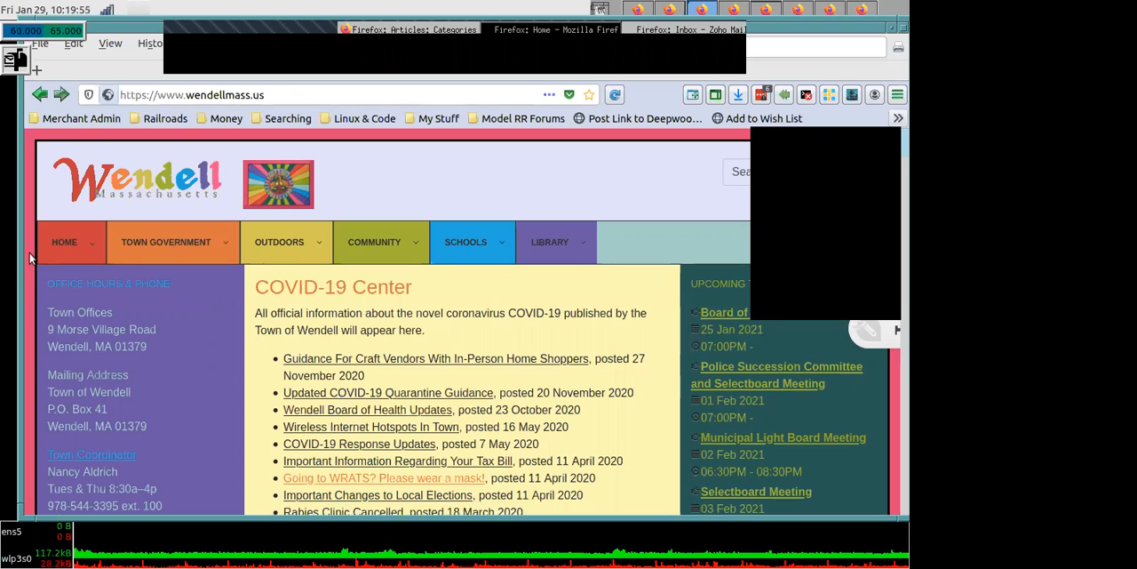
# - Go to the site's Documents and Forms repository and open the Board of Health container
pyautogui.moveTo(57, 242)
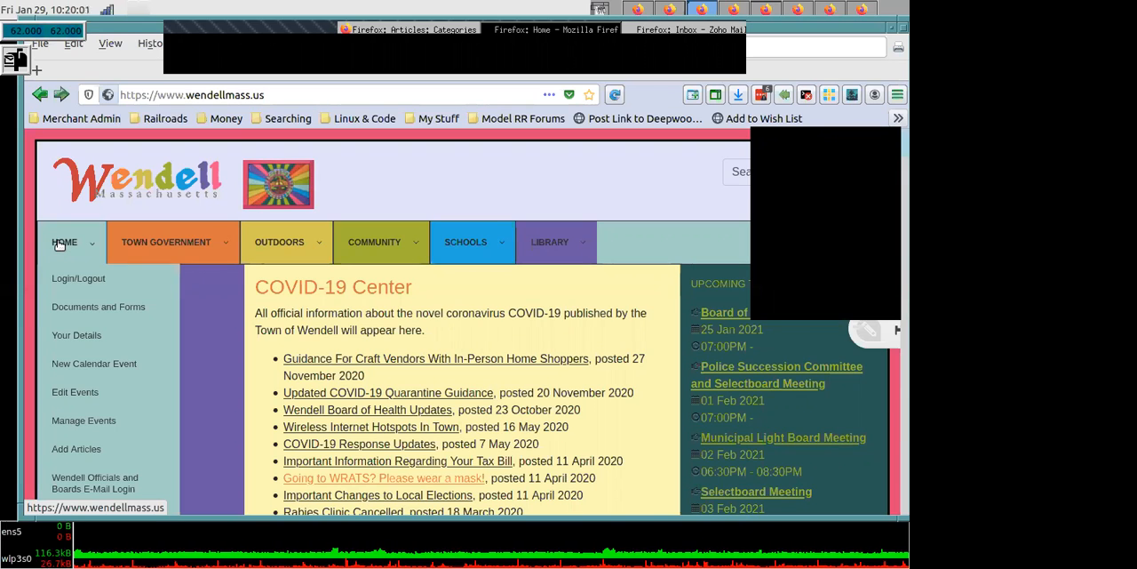
pyautogui.click(93, 306)
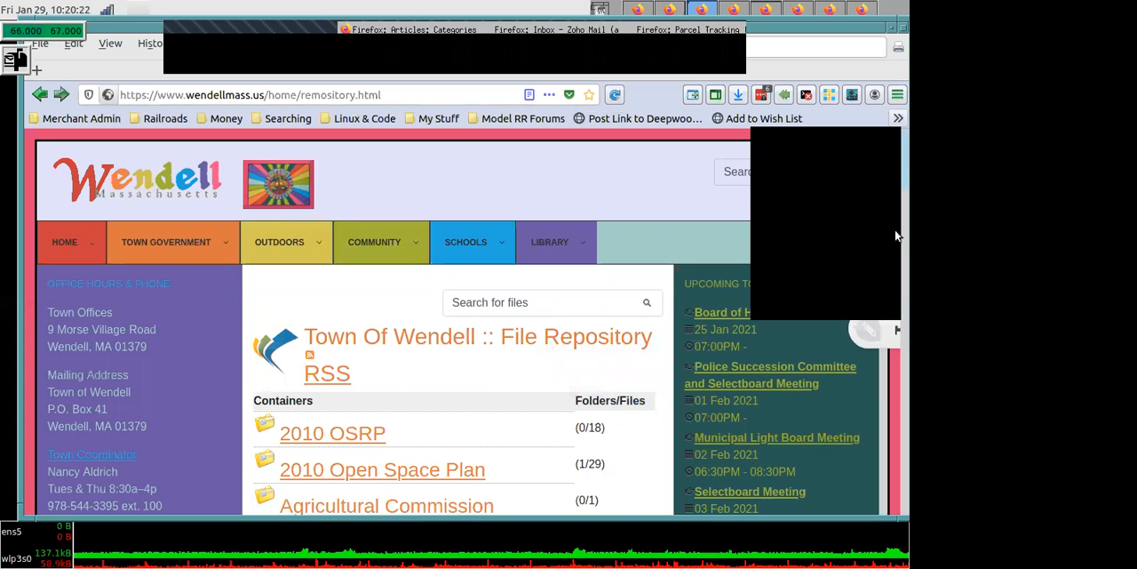
pyautogui.scroll(-5, 897, 236)
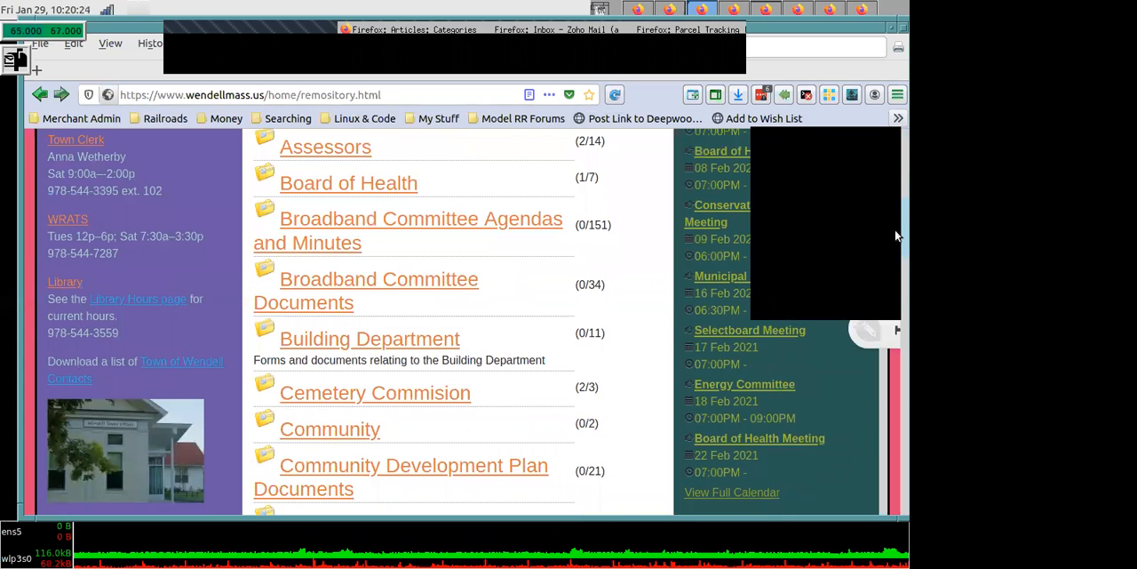
pyautogui.scroll(3, 895, 231)
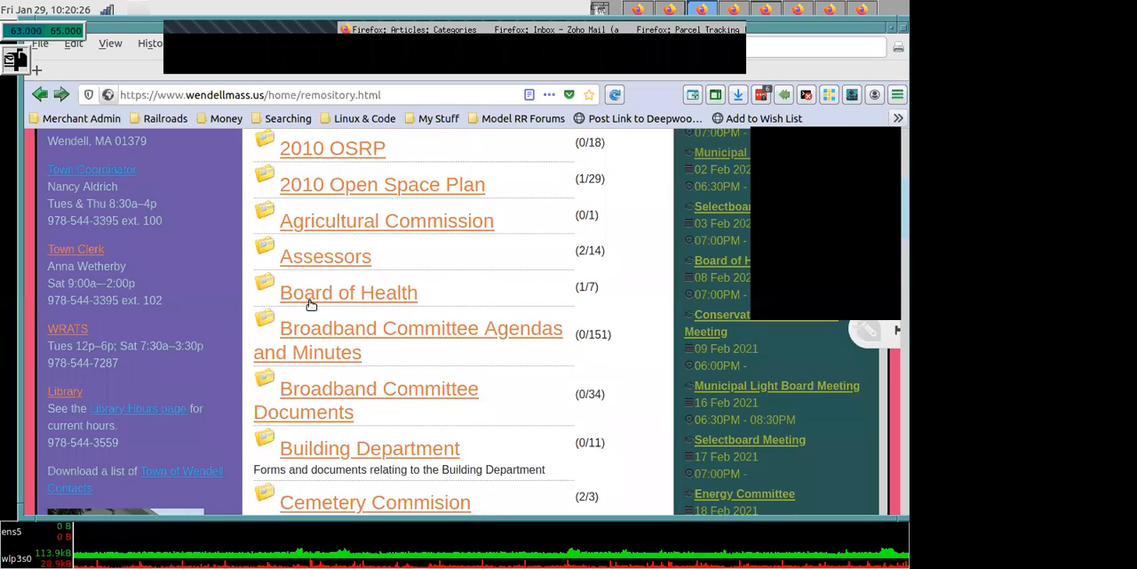
pyautogui.click(305, 302)
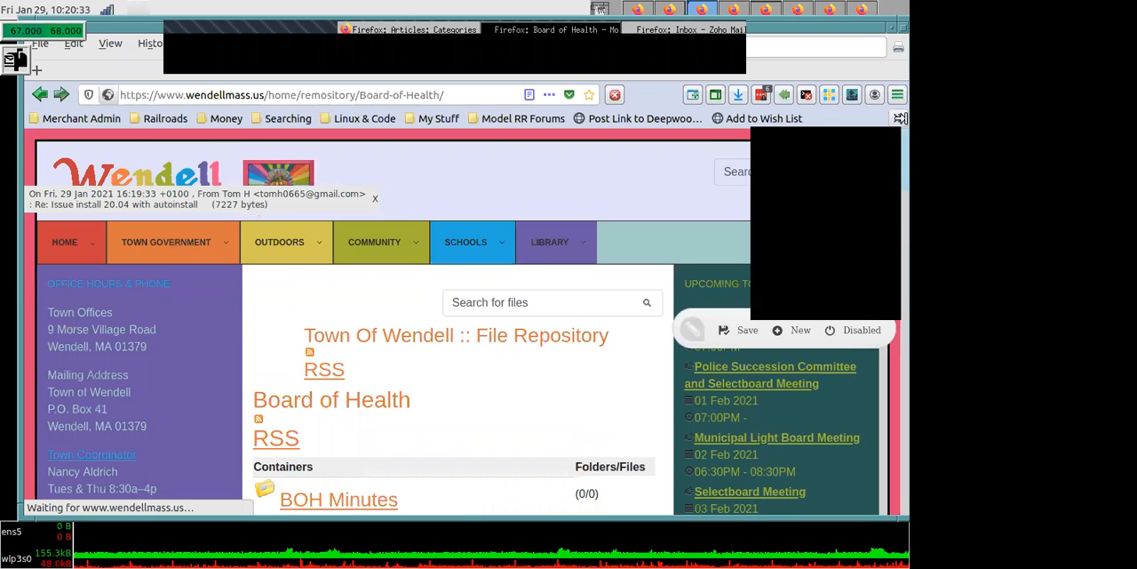
# - Open the BOH Minutes folder and start submitting a file to it
pyautogui.scroll(-1, 897, 193)
pyautogui.scroll(-3, 897, 192)
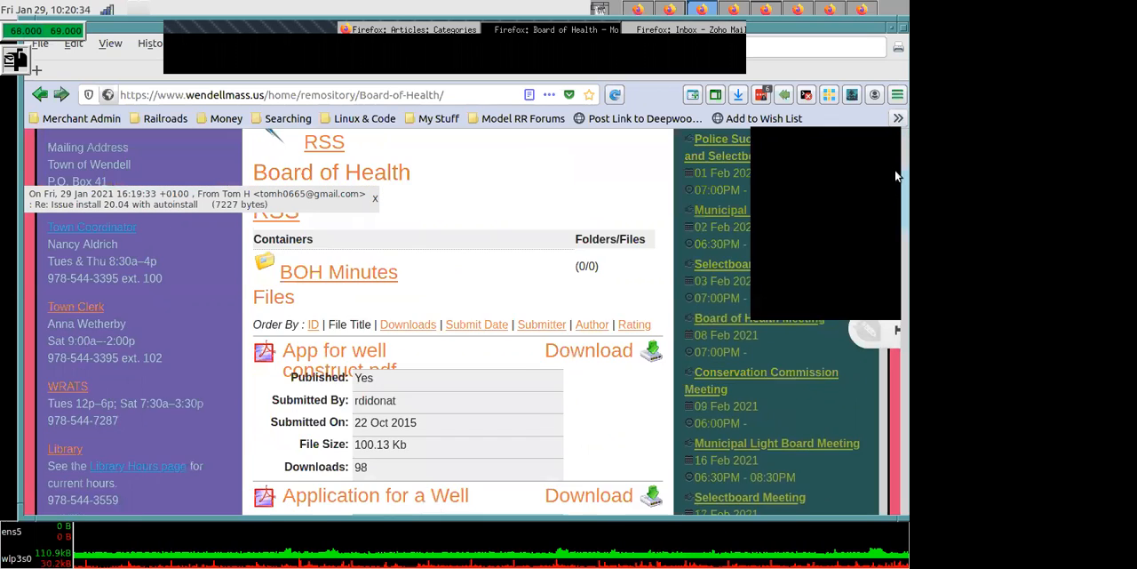
pyautogui.scroll(2, 897, 176)
pyautogui.scroll(-1, 771, 280)
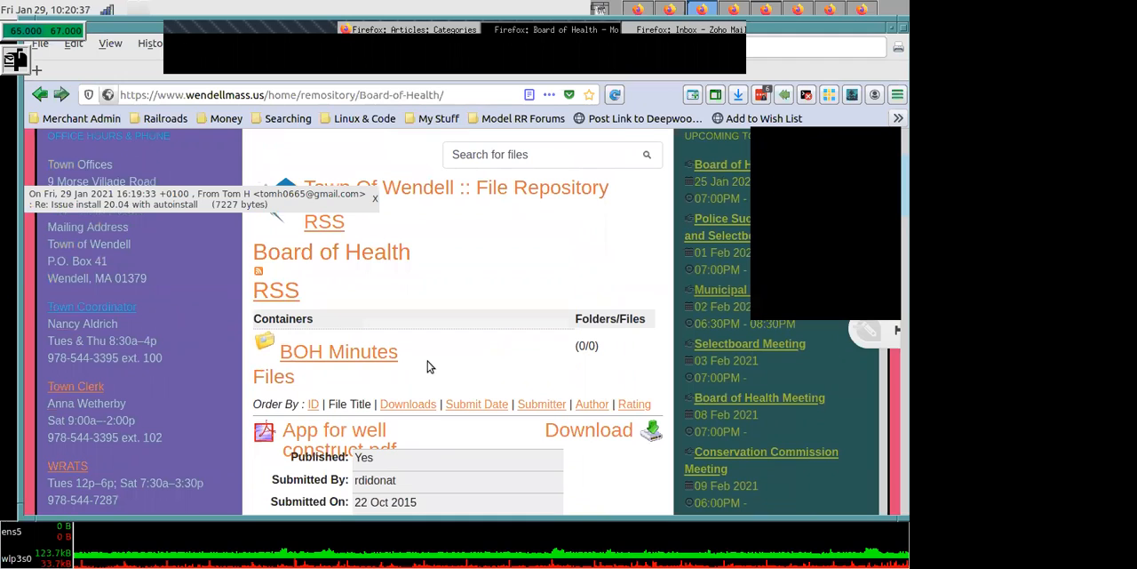
pyautogui.click(371, 357)
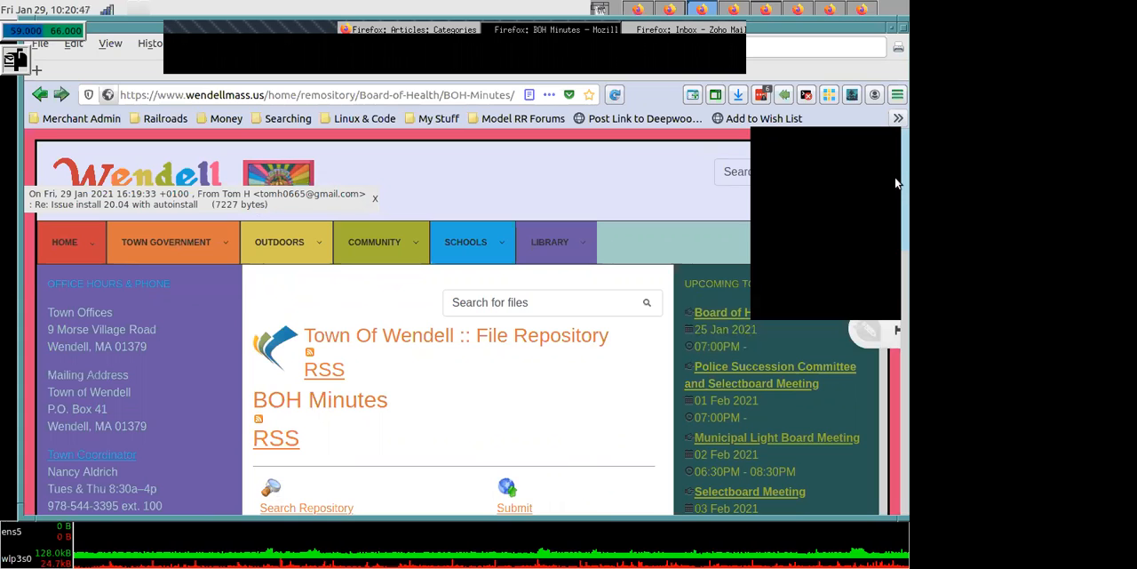
pyautogui.scroll(-3, 607, 313)
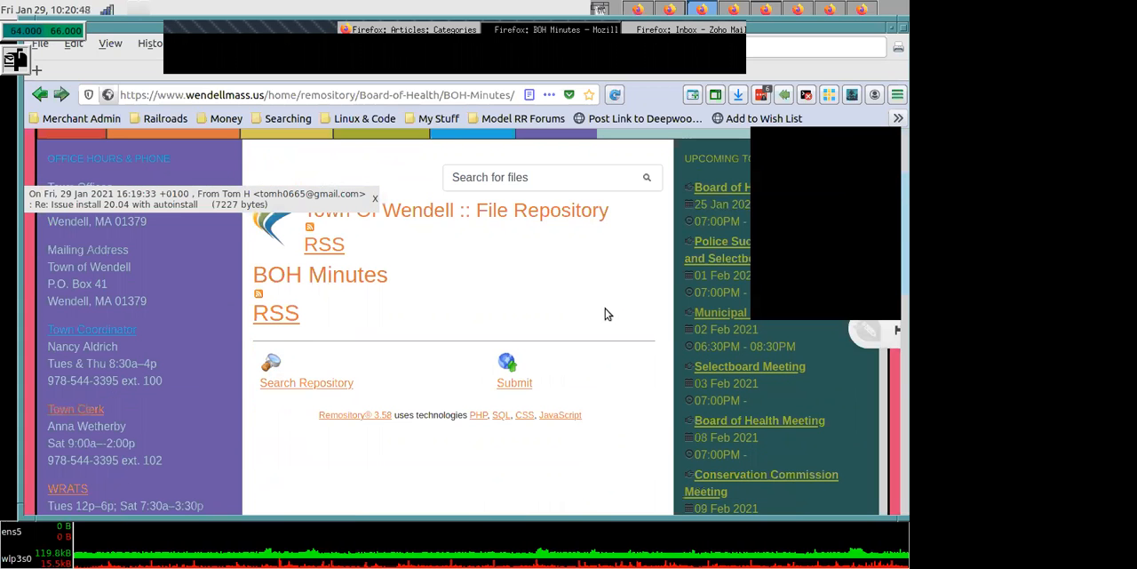
pyautogui.click(511, 385)
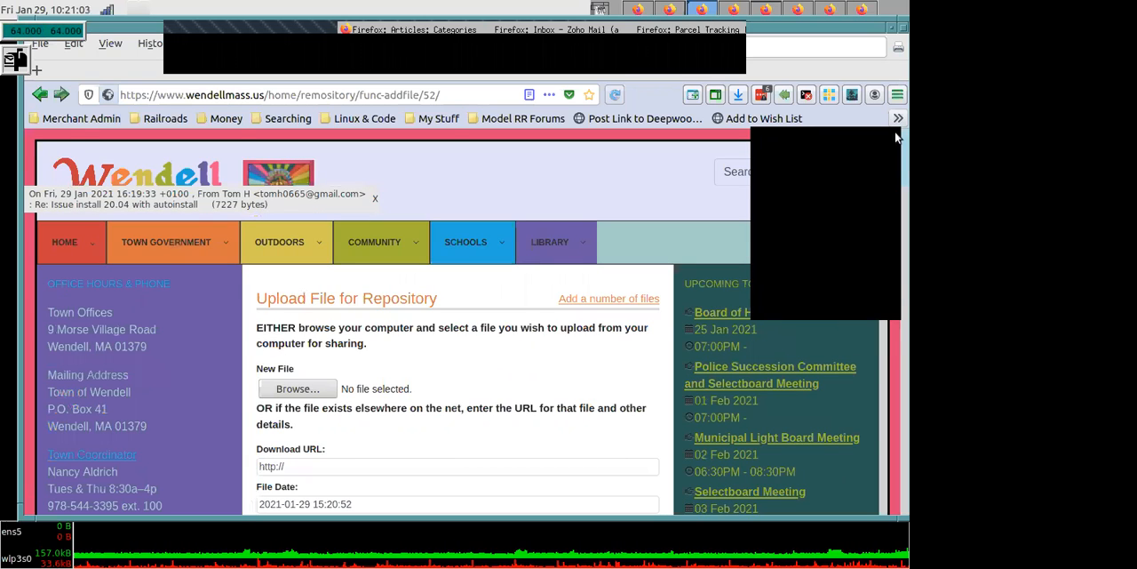
# - Choose WRATS BROCHURE.pdf from the WRATS folder as the new file for upload
pyautogui.scroll(-1, 896, 142)
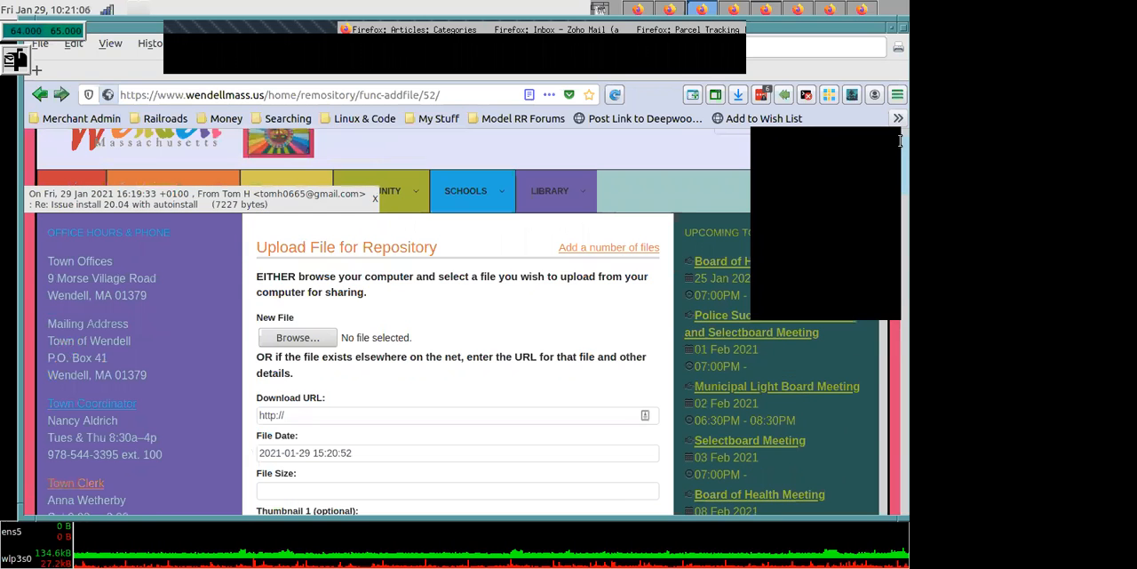
pyautogui.click(300, 340)
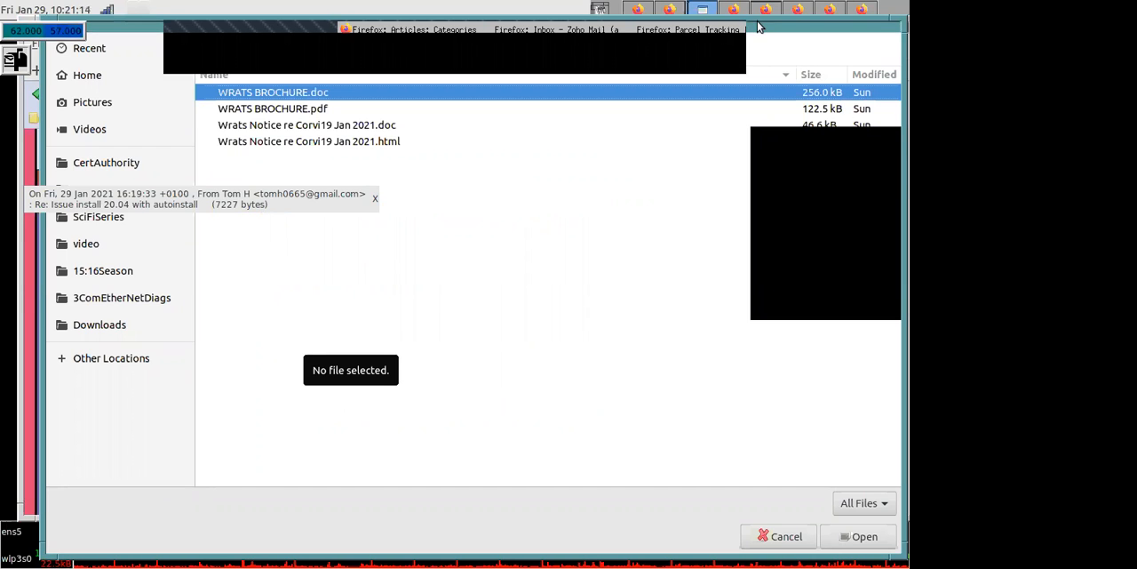
pyautogui.moveTo(748, 62); pyautogui.dragTo(741, 102)
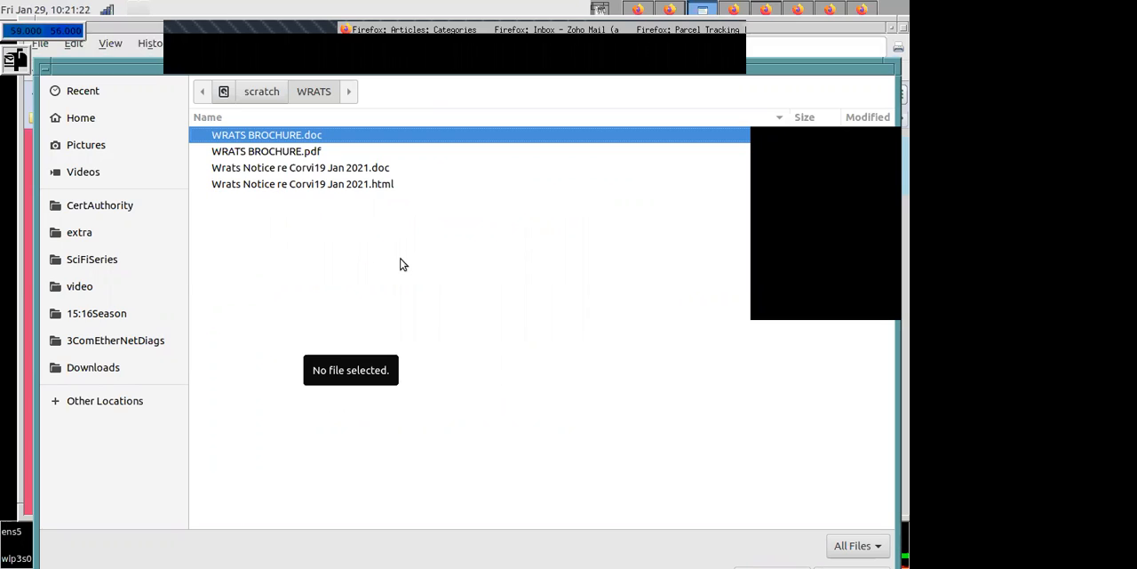
pyautogui.click(284, 157)
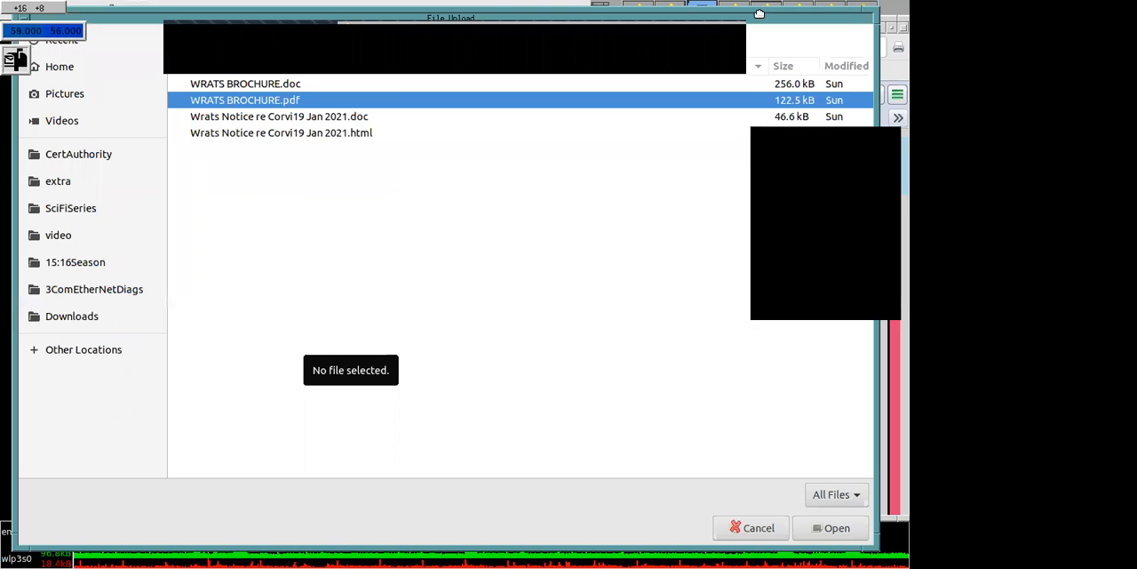
pyautogui.click(851, 531)
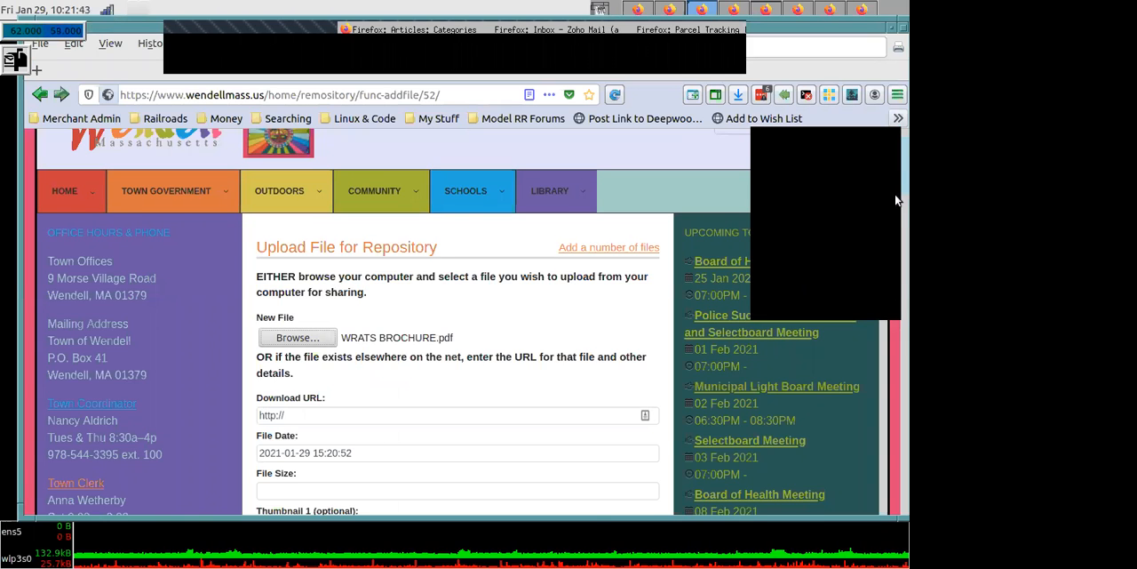
# - Examine the upload form's fields, from file date, location, title and description down to the icon choices and submit options
pyautogui.scroll(-5, 423, 266)
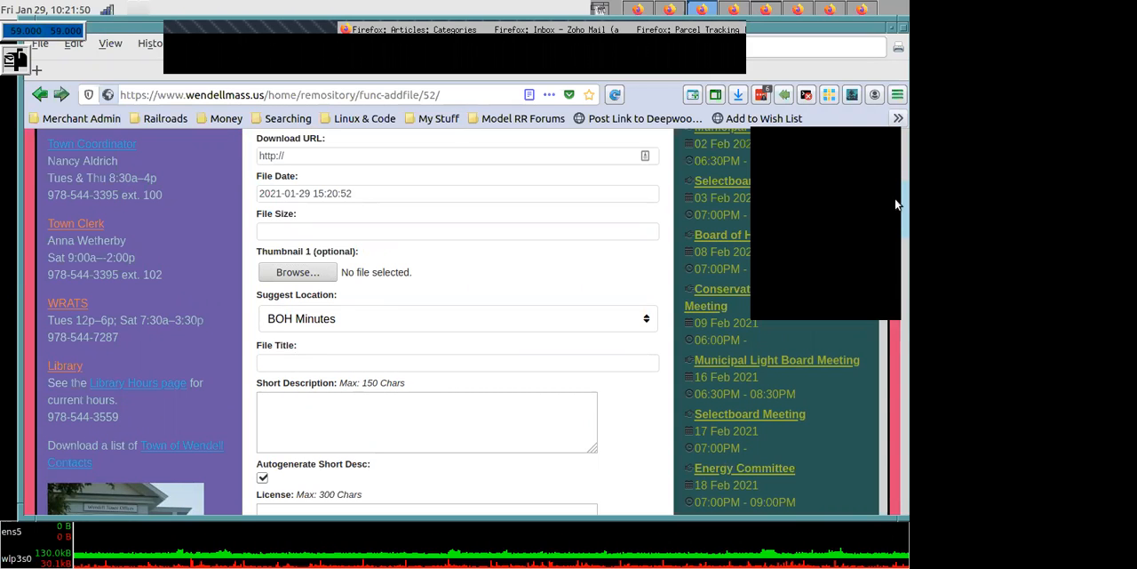
pyautogui.scroll(-1, 896, 214)
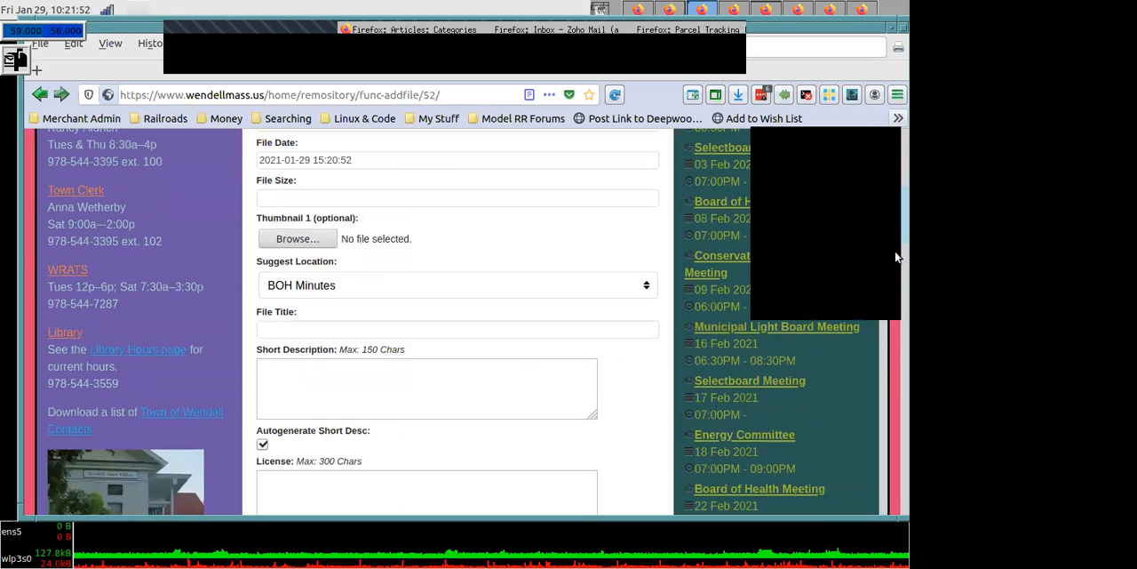
pyautogui.scroll(-5, 896, 258)
pyautogui.scroll(-3, 895, 279)
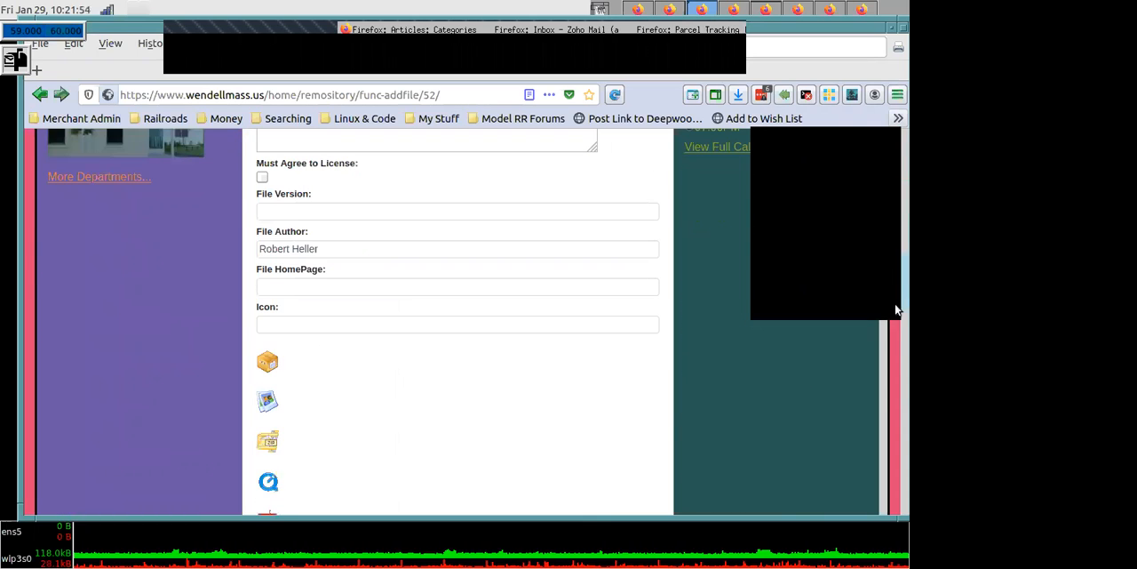
pyautogui.scroll(-4, 895, 309)
pyautogui.scroll(-5, 891, 417)
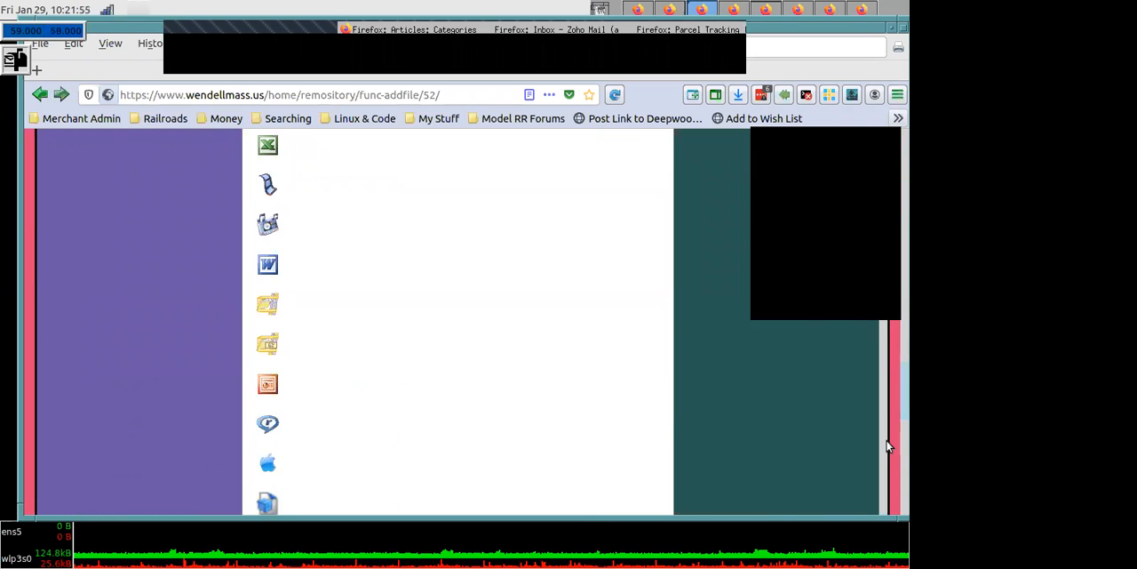
pyautogui.scroll(-5, 702, 459)
pyautogui.scroll(-2, 272, 325)
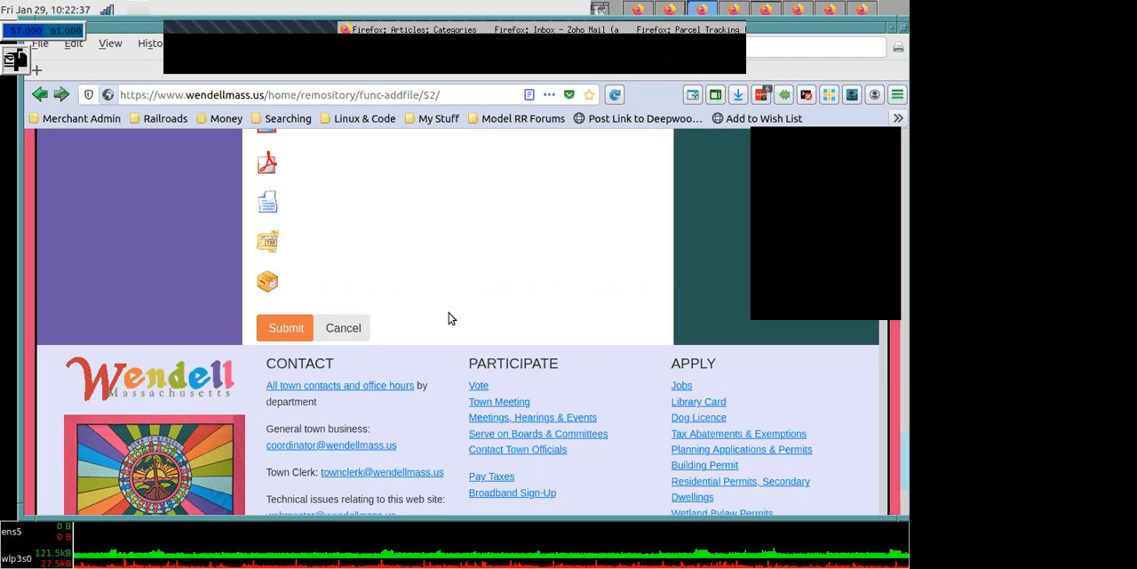
pyautogui.moveTo(894, 447); pyautogui.dragTo(901, 170)
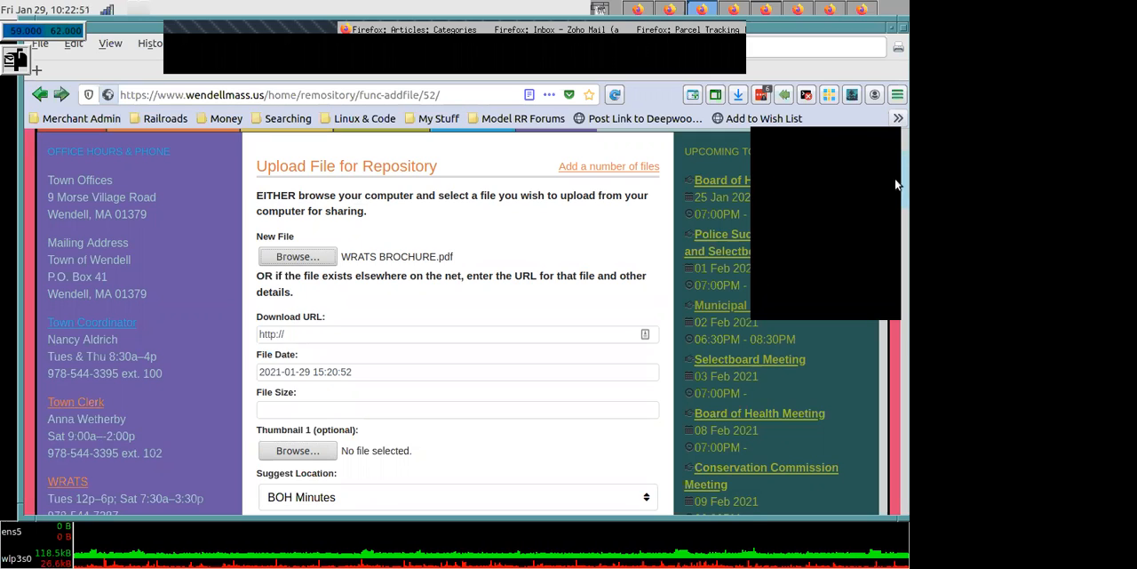
# - Browse the Home folder in the file chooser and close it without choosing another file
pyautogui.click(300, 256)
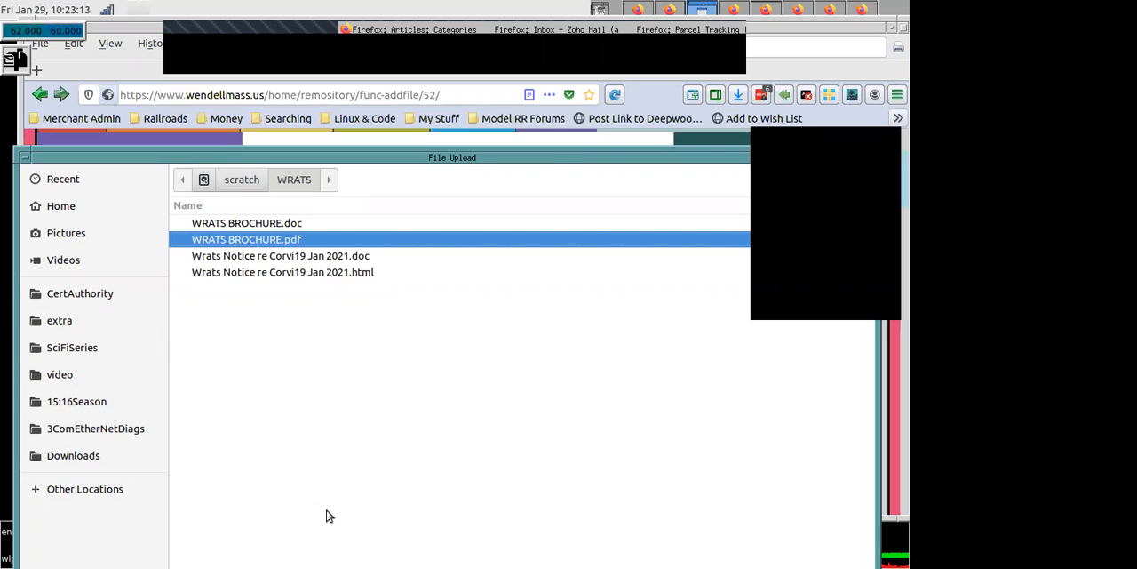
pyautogui.click(66, 207)
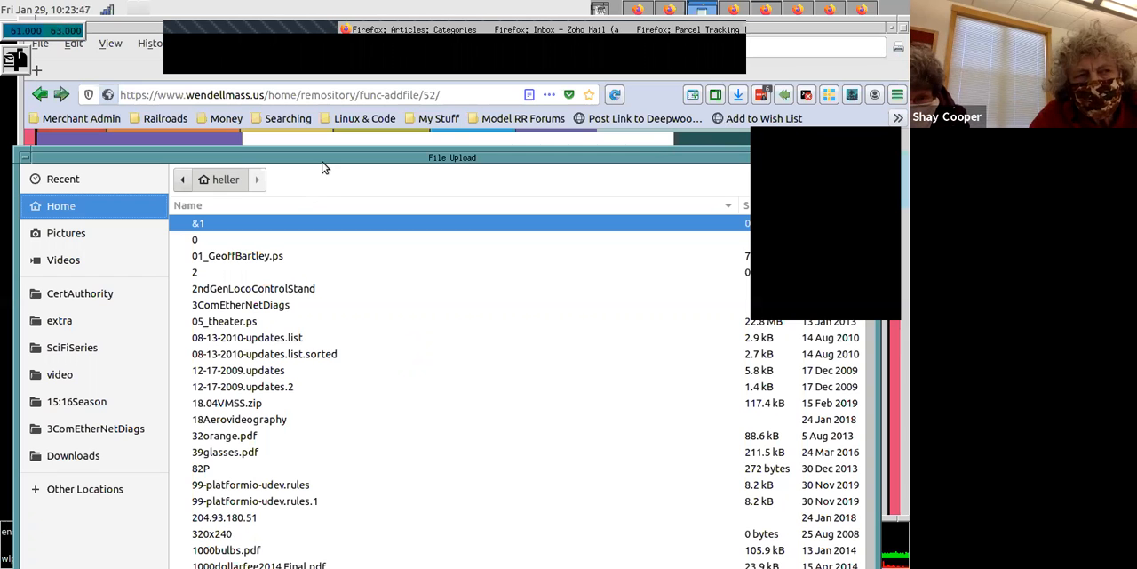
pyautogui.moveTo(324, 164); pyautogui.dragTo(287, 50)
pyautogui.click(700, 555)
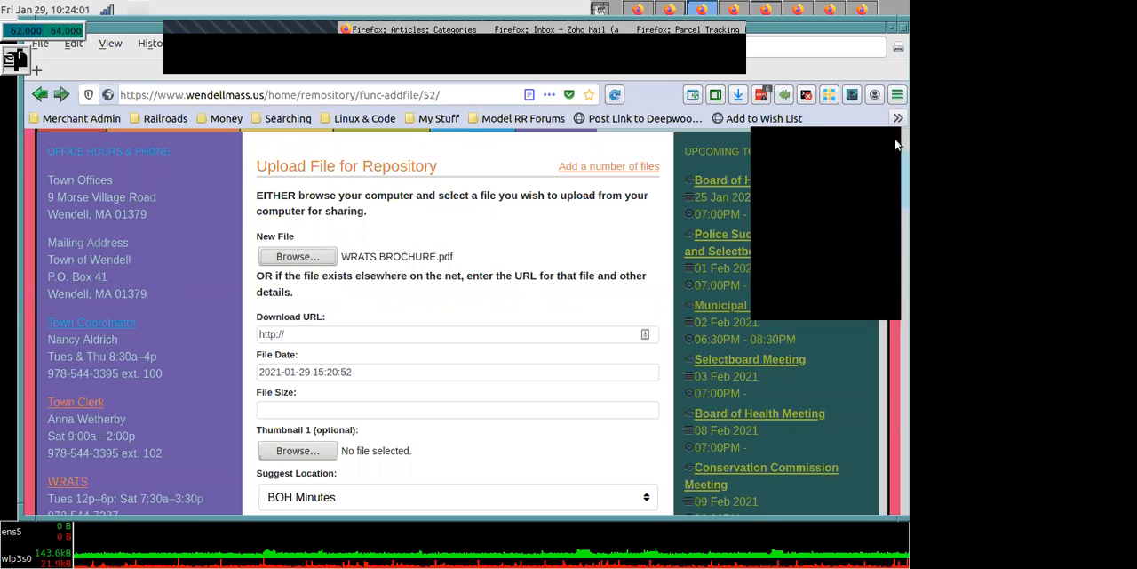
# - Cancel the repository file upload without submitting it, and view the resulting page
pyautogui.moveTo(895, 186); pyautogui.dragTo(888, 515)
pyautogui.scroll(5, 844, 462)
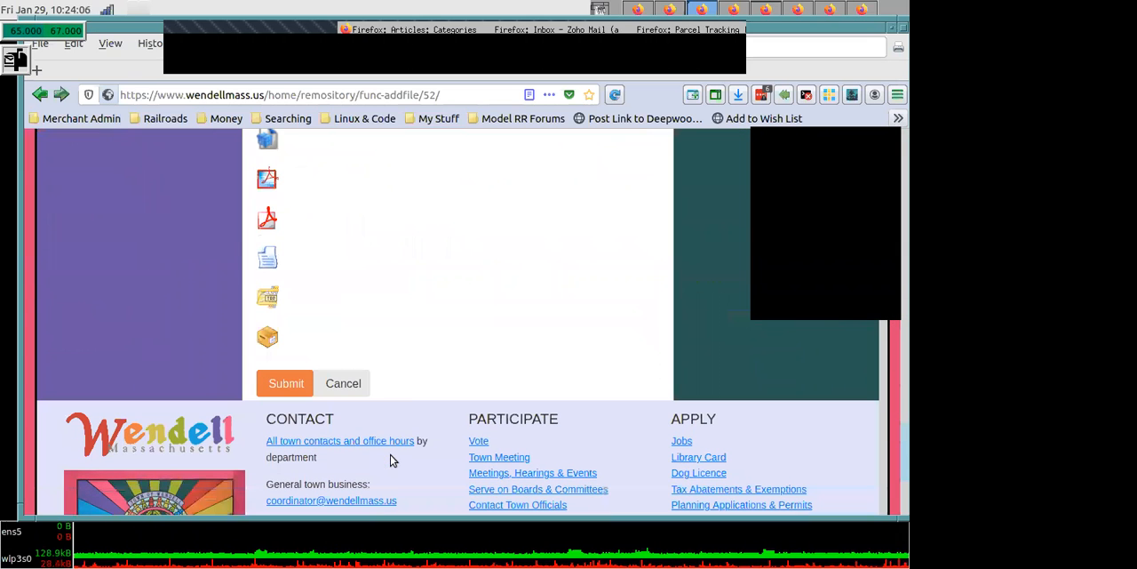
pyautogui.click(351, 387)
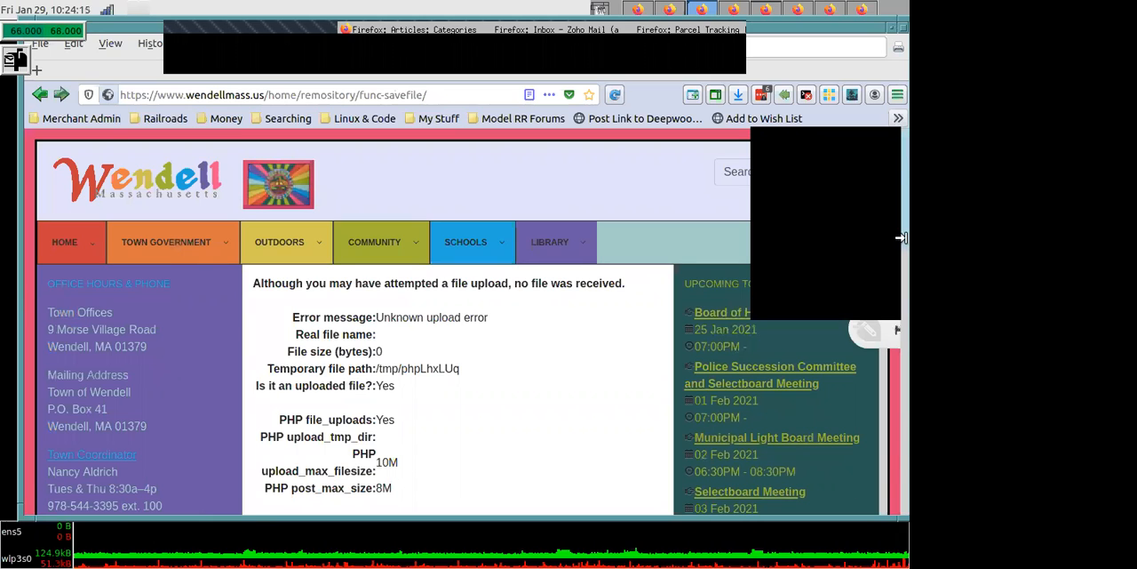
pyautogui.moveTo(895, 178)
pyautogui.mouseDown()
pyautogui.moveTo(896, 261)
pyautogui.moveTo(896, 190)
pyautogui.mouseUp()
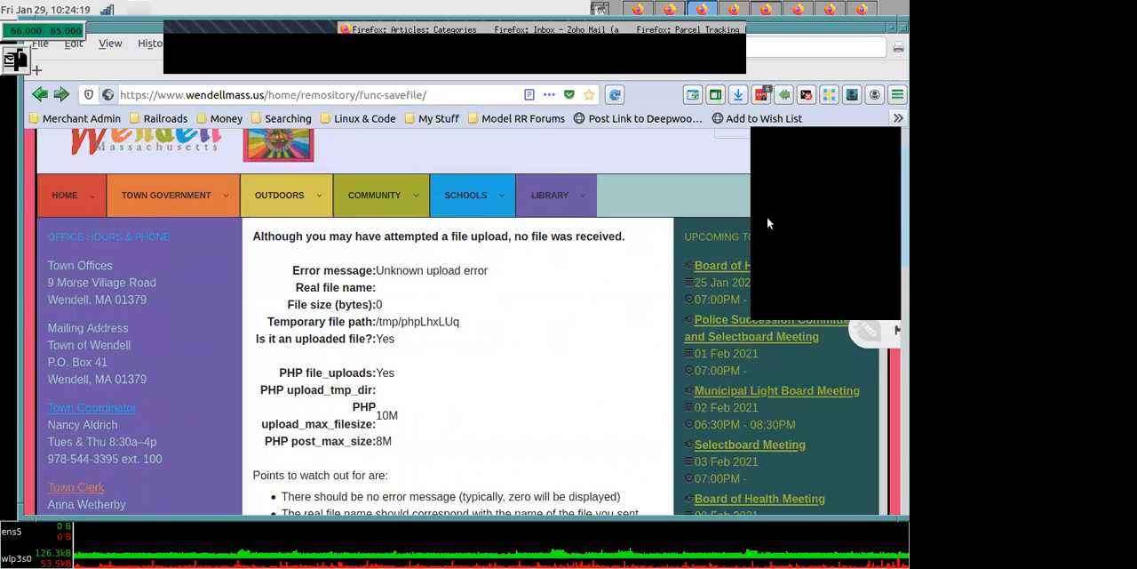
# - Return to the Documents and Forms repository and reopen the Board of Health container
pyautogui.scroll(-1, 768, 222)
pyautogui.moveTo(71, 194)
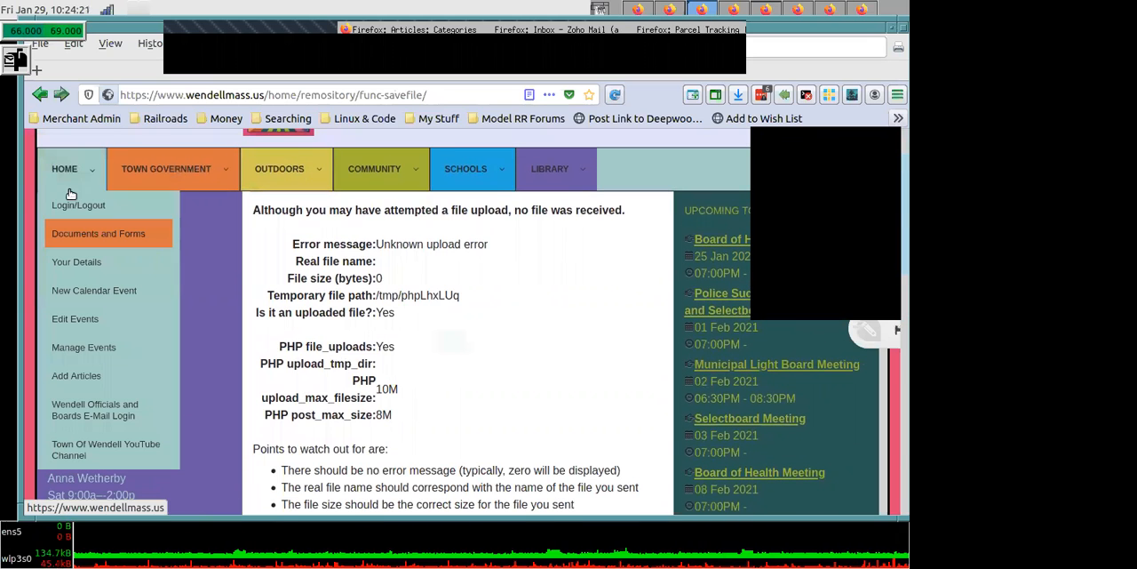
pyautogui.click(81, 235)
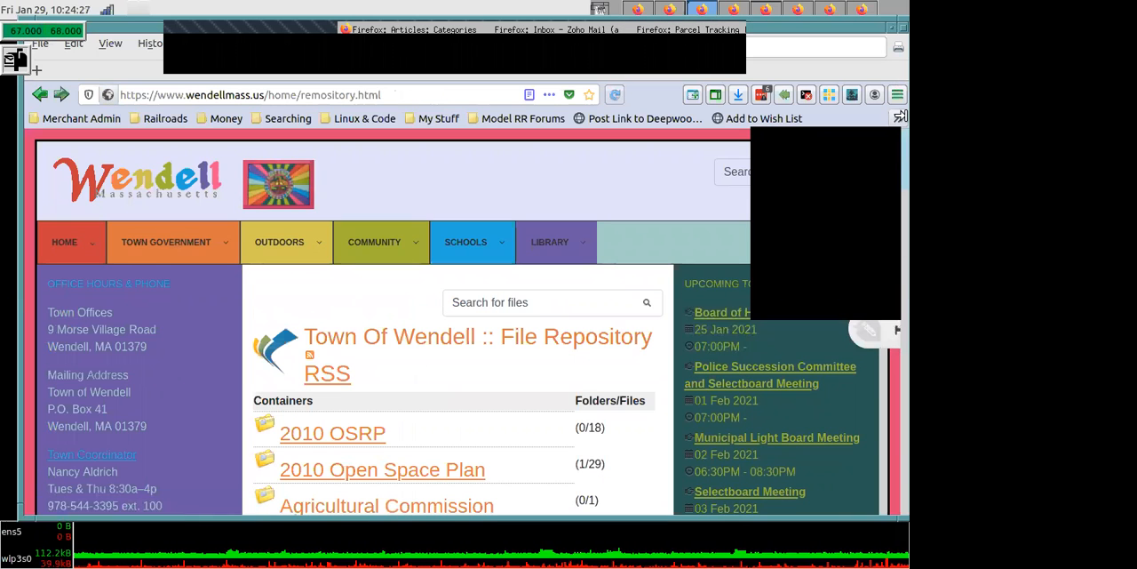
pyautogui.scroll(-5, 478, 302)
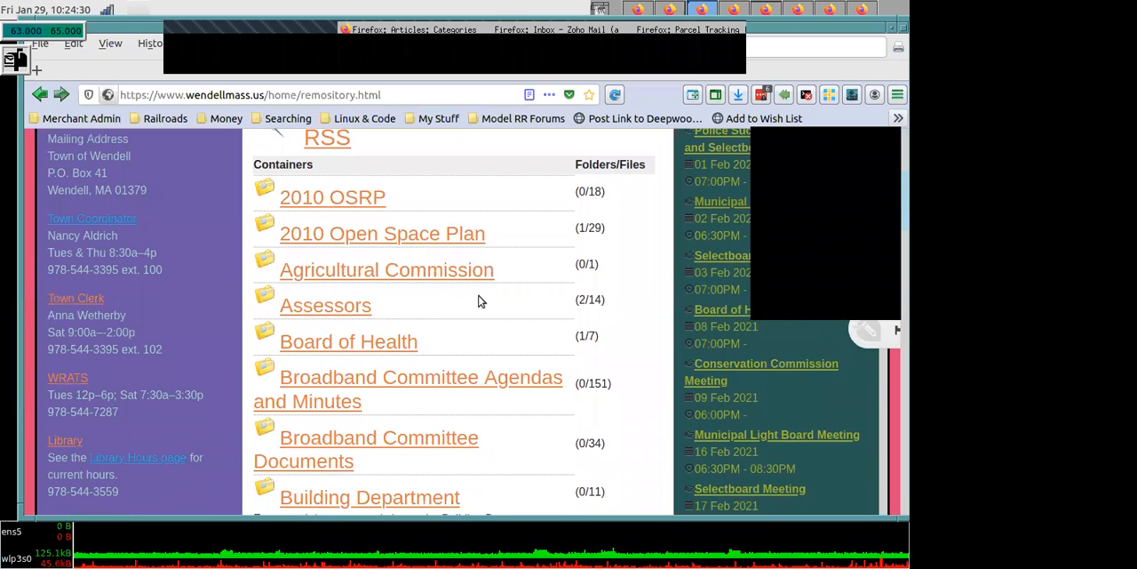
pyautogui.click(366, 347)
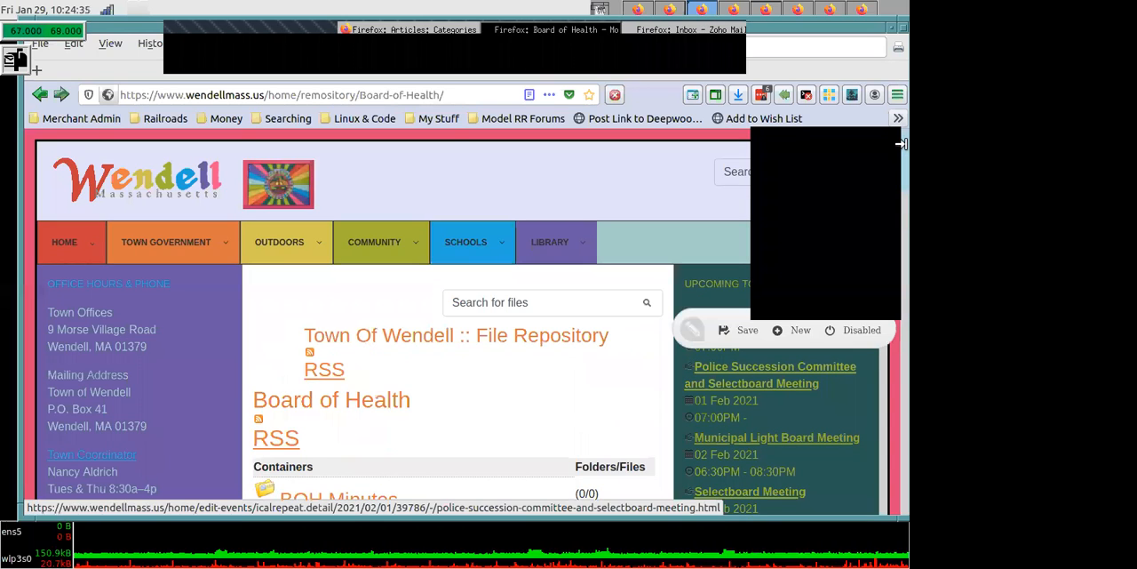
# - Start a new file submission from the end of the Board of Health container's file list
pyautogui.scroll(-3, 895, 178)
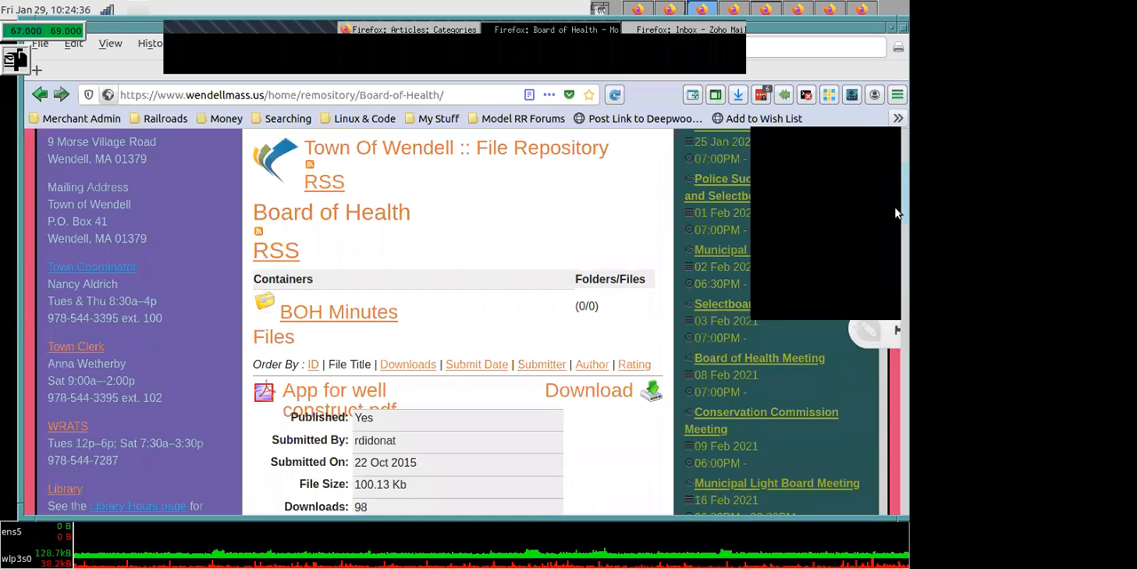
pyautogui.scroll(-3, 895, 216)
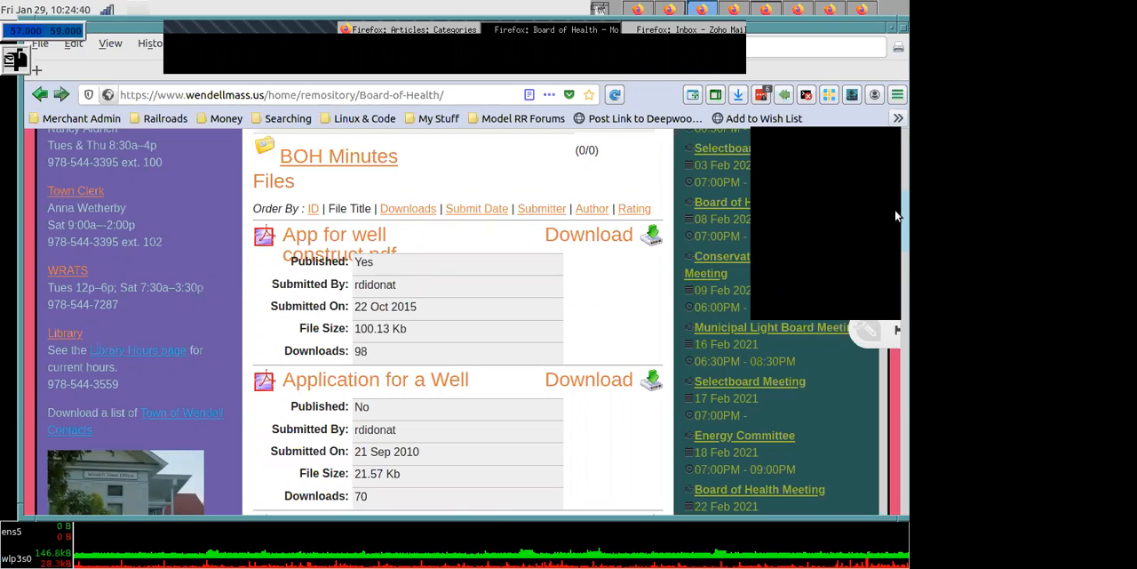
pyautogui.moveTo(895, 209); pyautogui.dragTo(895, 347)
pyautogui.moveTo(896, 384); pyautogui.dragTo(894, 469)
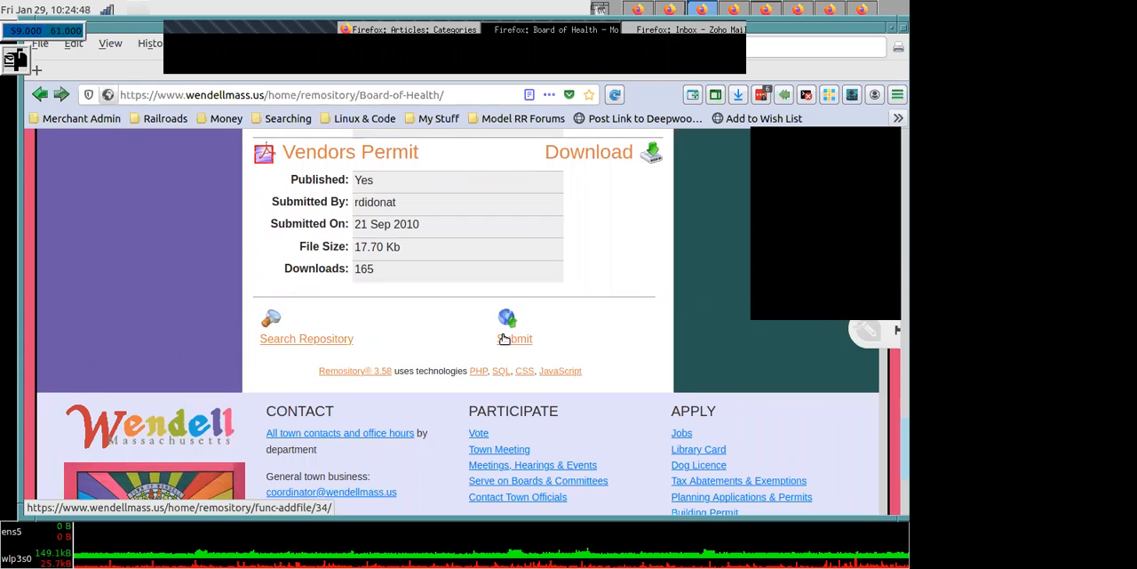
pyautogui.click(503, 339)
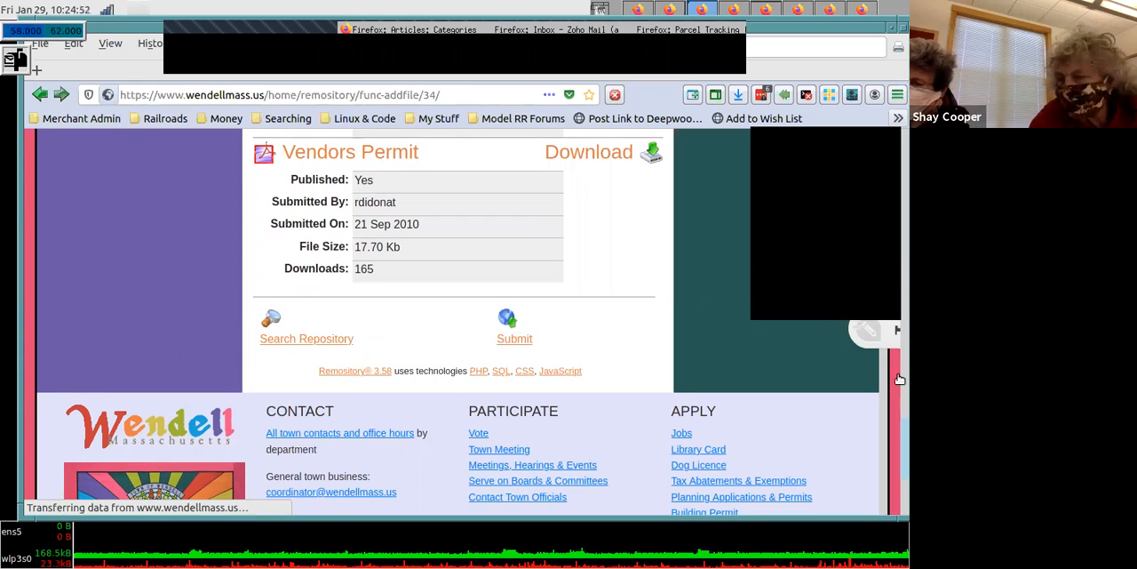
pyautogui.moveTo(899, 428); pyautogui.dragTo(899, 186)
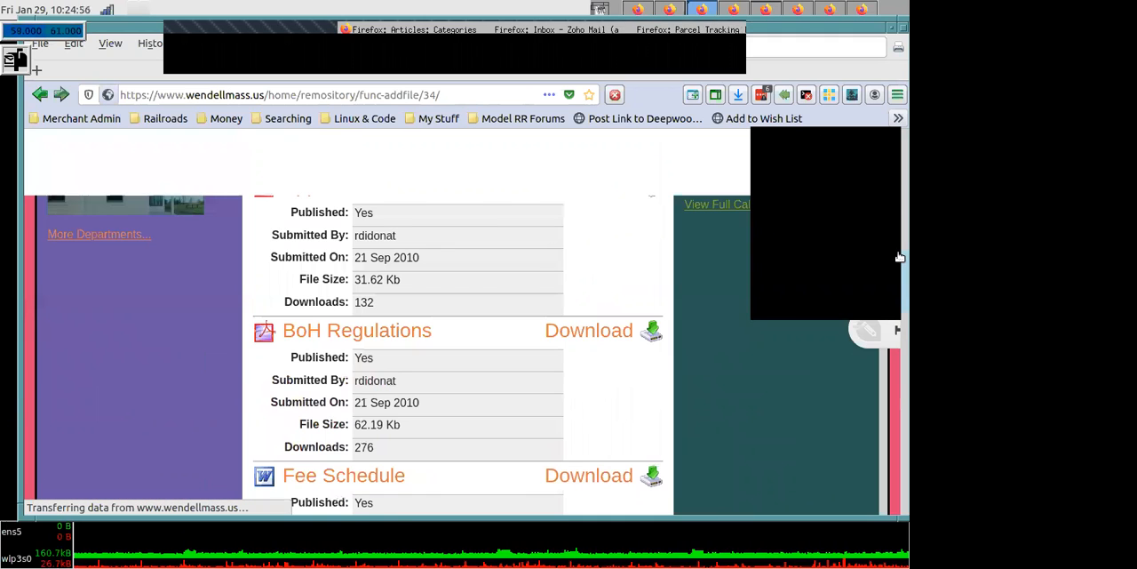
pyautogui.click(899, 328)
pyautogui.moveTo(900, 386); pyautogui.dragTo(900, 409)
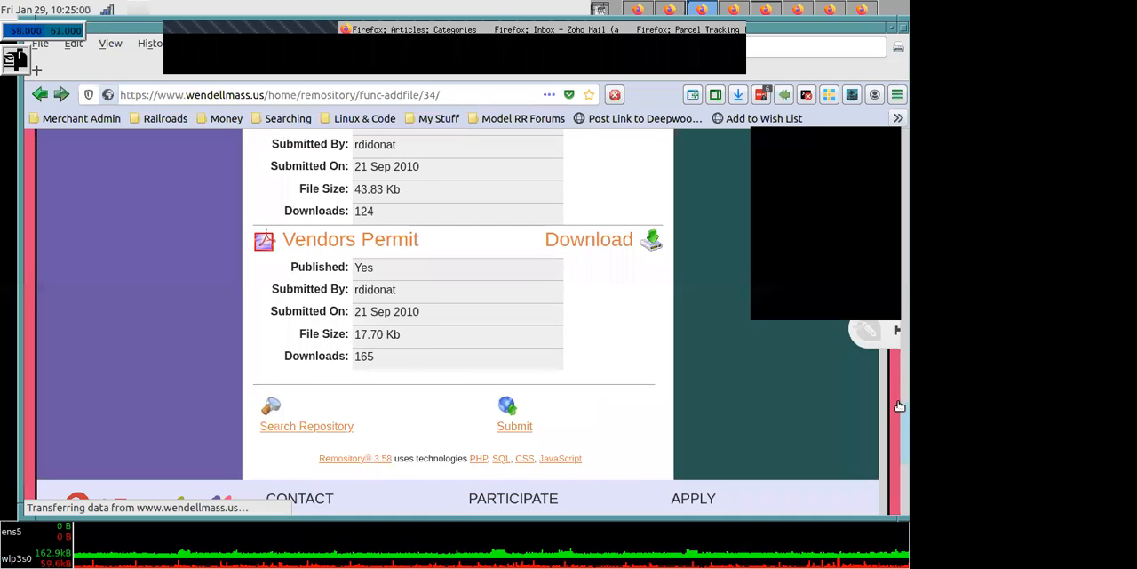
pyautogui.moveTo(900, 393); pyautogui.dragTo(900, 391)
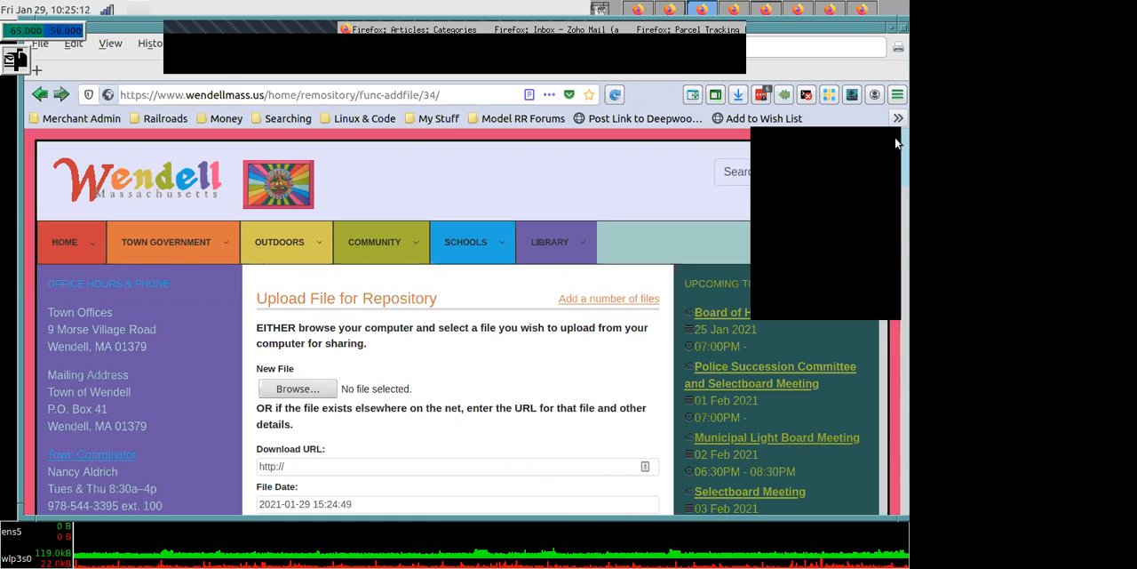
# - Look over the repository upload form's icon choices, location, title and description fields, and return to the new file selection
pyautogui.moveTo(896, 142); pyautogui.dragTo(897, 251)
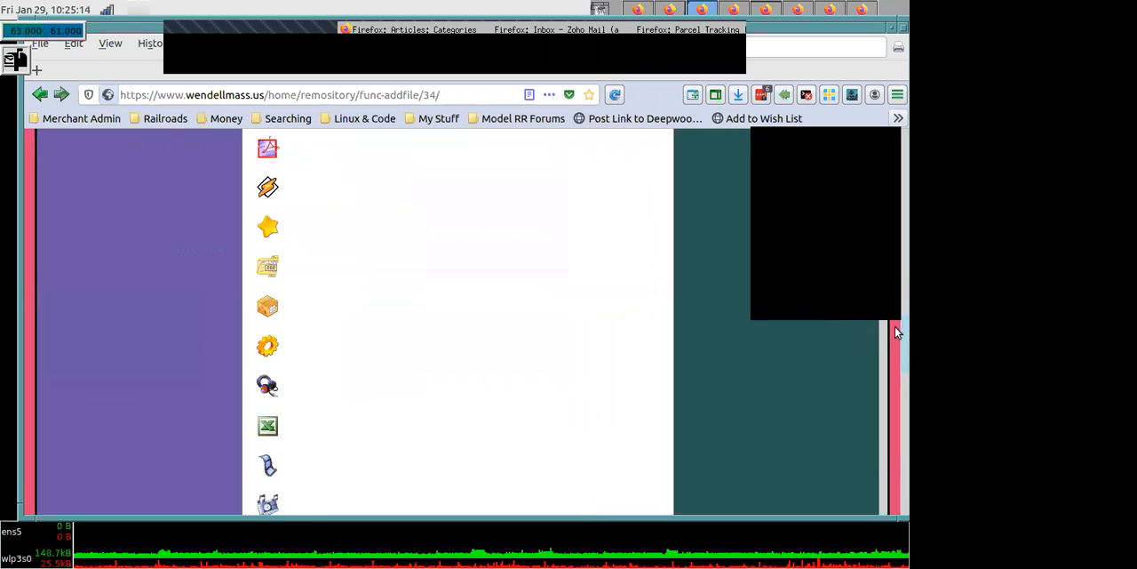
pyautogui.moveTo(895, 320); pyautogui.dragTo(896, 199)
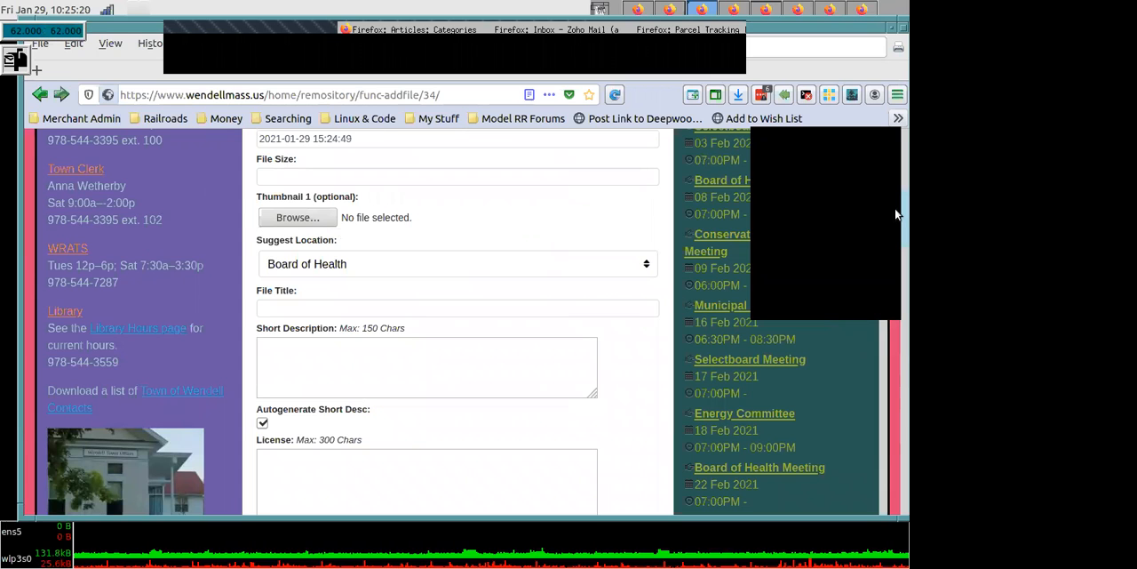
pyautogui.scroll(5, 172, 415)
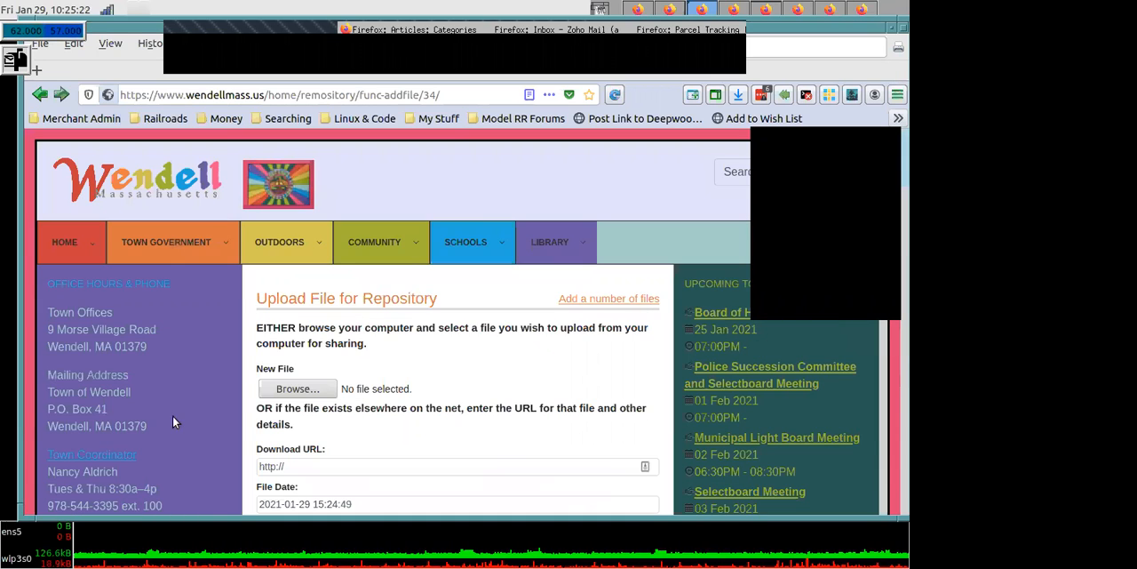
# - Open the file chooser for the new file and reposition its window until the whole dialog is in view
pyautogui.click(285, 392)
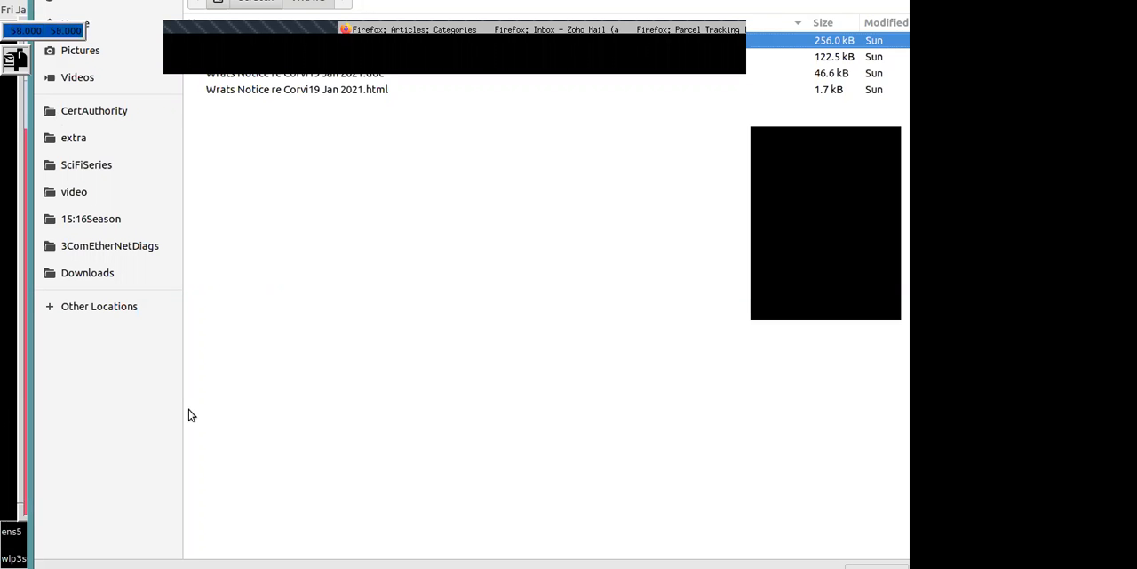
pyautogui.middleClick(4, 179)
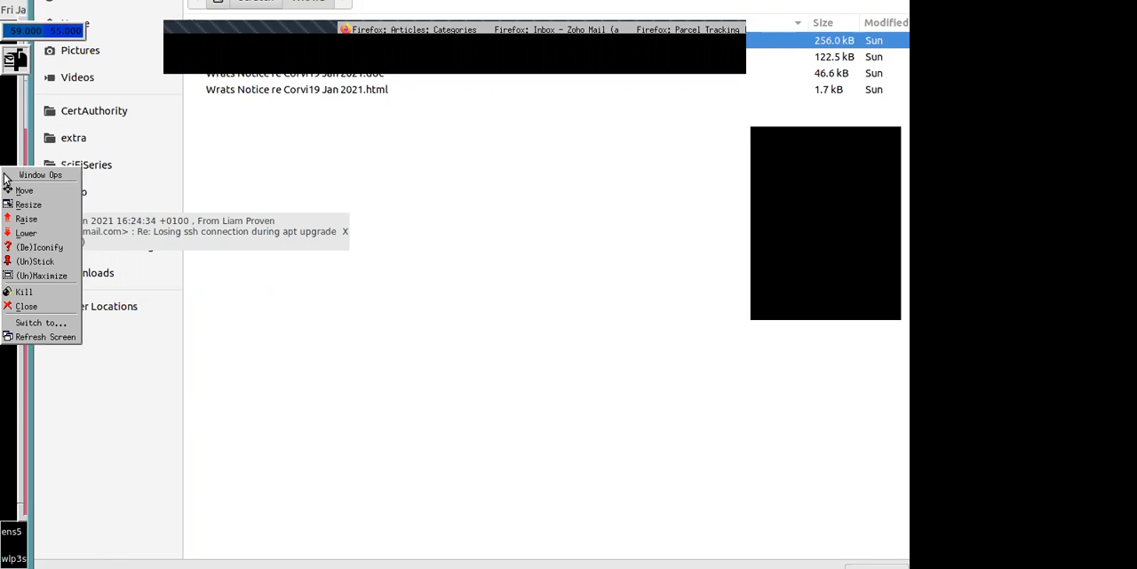
pyautogui.click(327, 402)
pyautogui.click(336, 514)
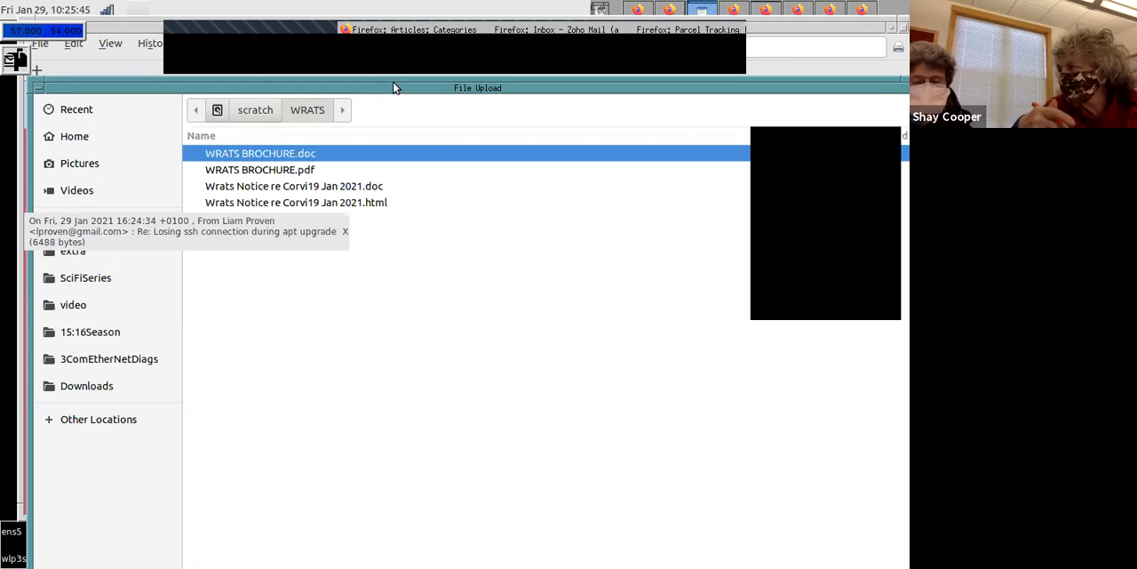
pyautogui.moveTo(414, 79); pyautogui.dragTo(433, 75)
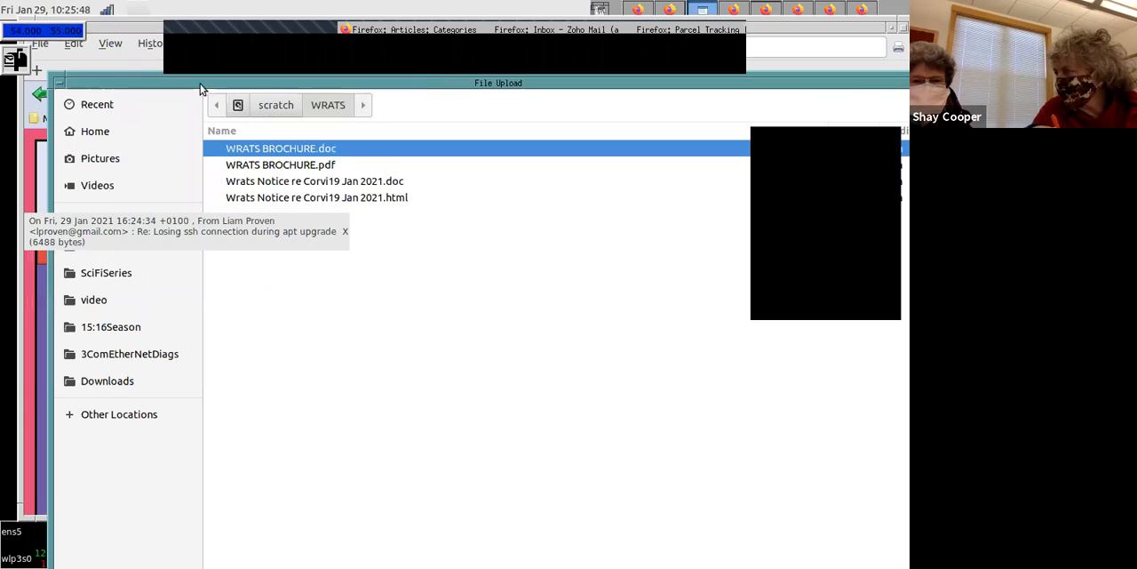
pyautogui.moveTo(147, 78); pyautogui.dragTo(275, 118)
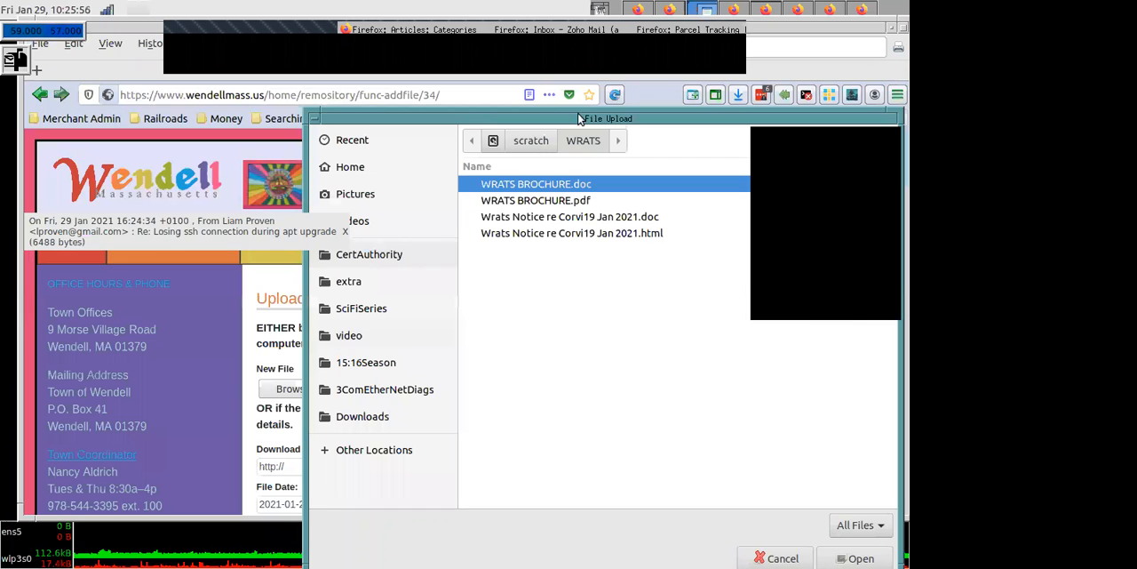
pyautogui.moveTo(580, 118); pyautogui.dragTo(337, 65)
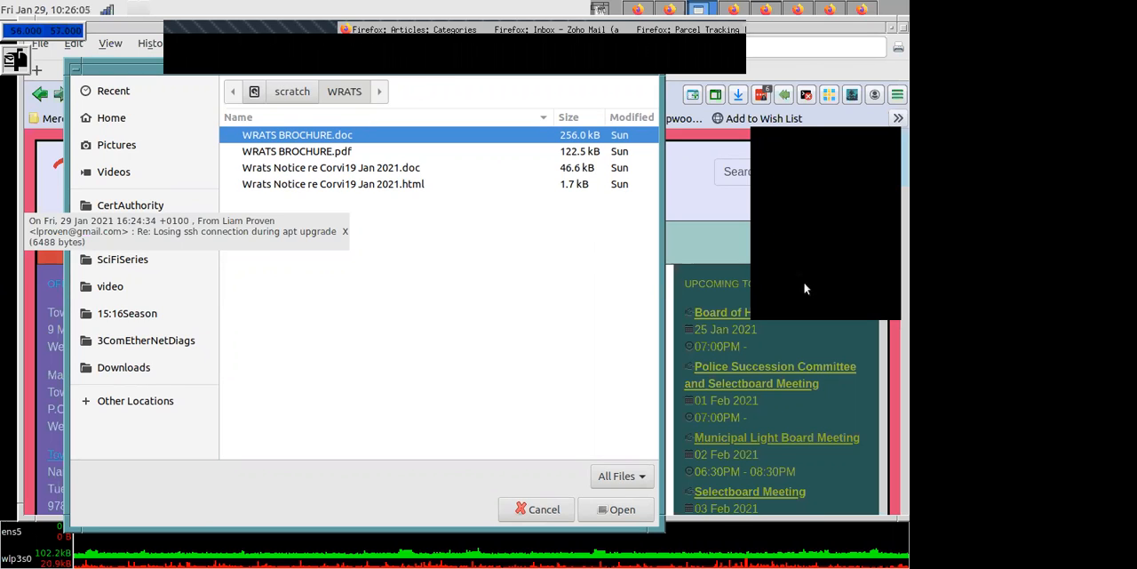
# - Widen the file chooser window and close it without choosing a file
pyautogui.moveTo(662, 288); pyautogui.dragTo(805, 288)
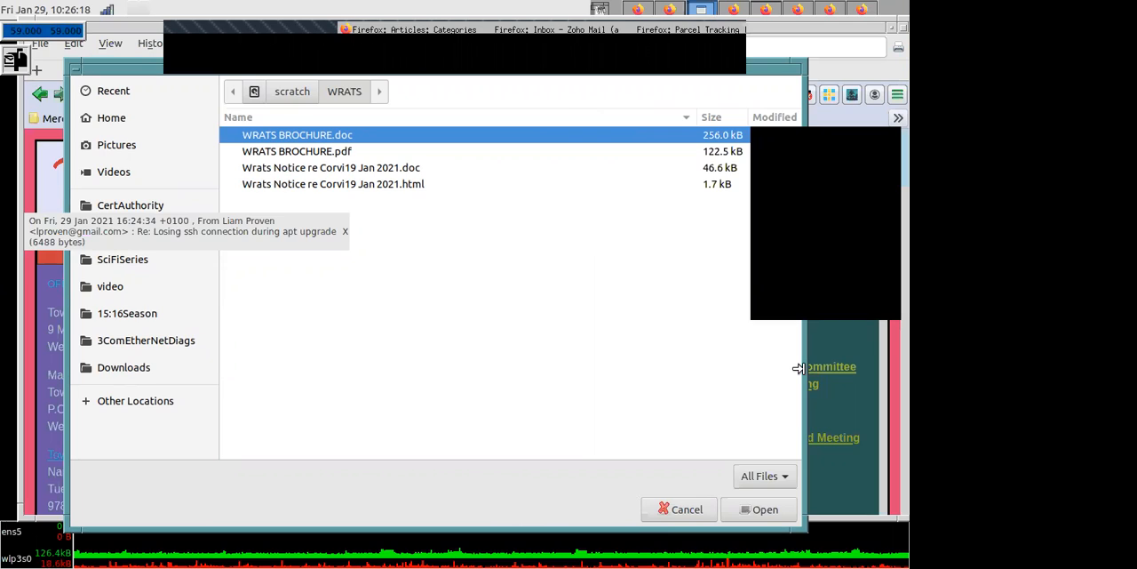
pyautogui.moveTo(798, 368); pyautogui.dragTo(867, 374)
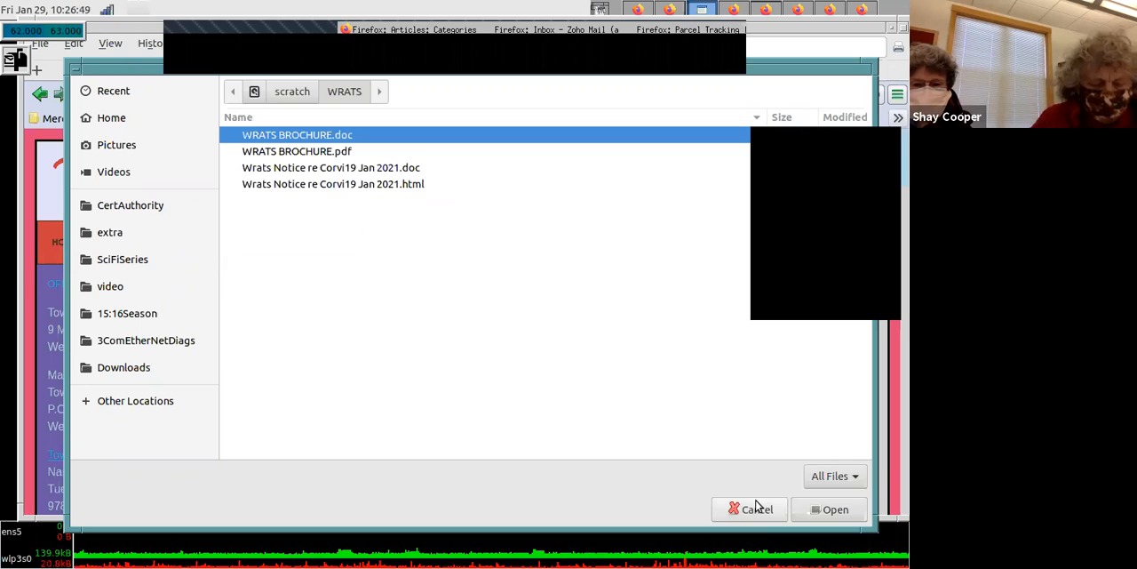
pyautogui.click(756, 509)
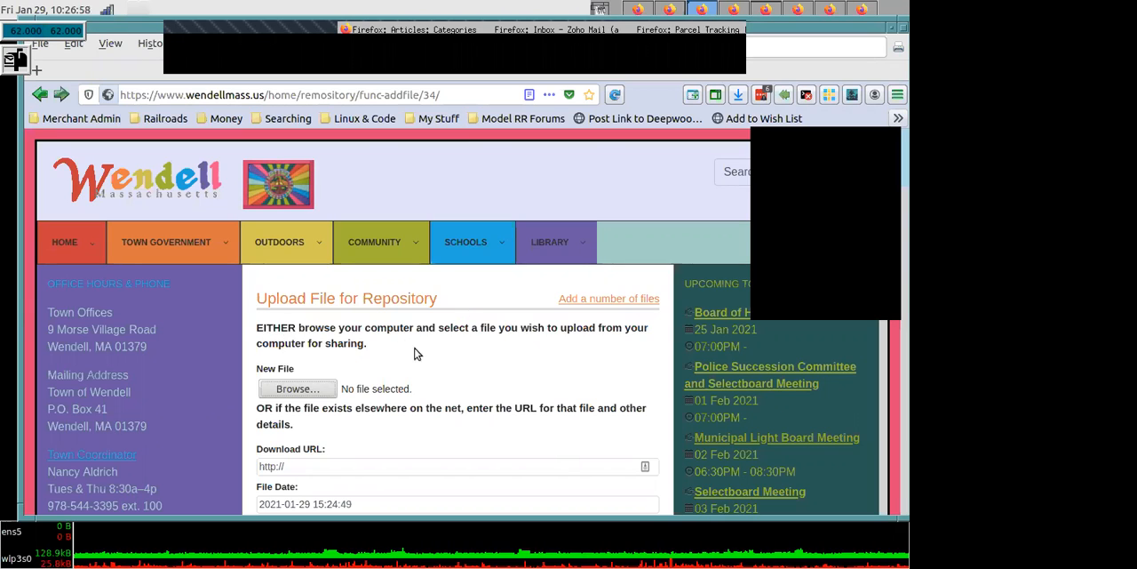
pyautogui.click(306, 468)
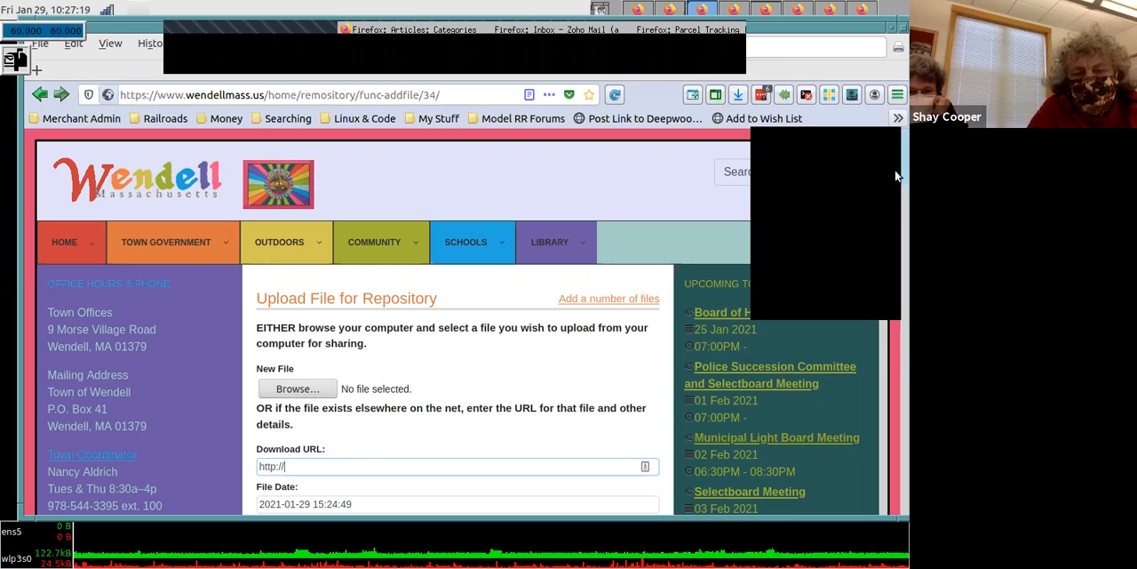
pyautogui.moveTo(897, 164); pyautogui.dragTo(898, 120)
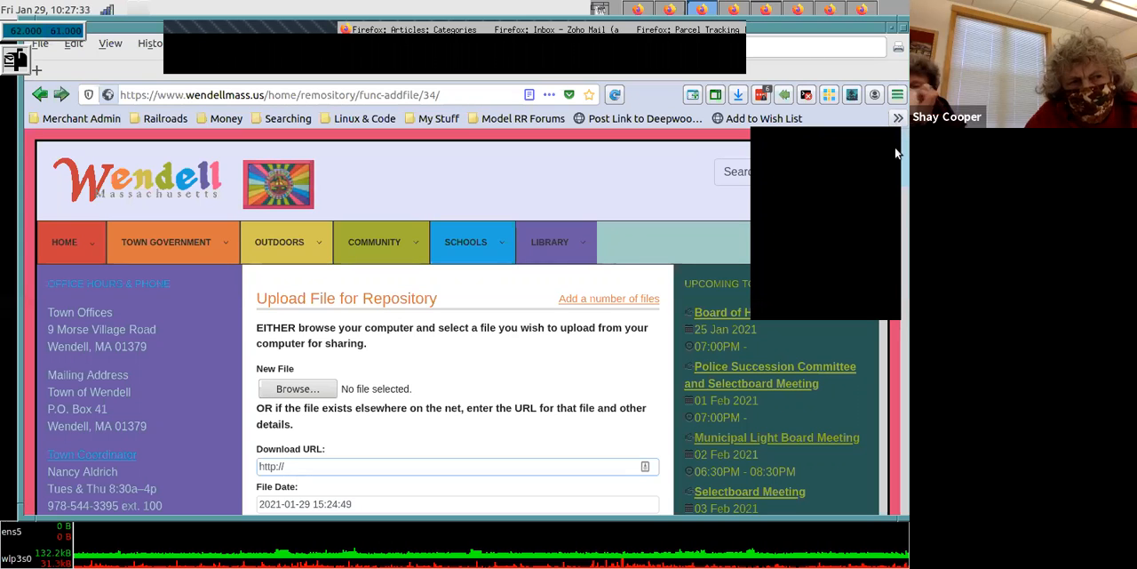
pyautogui.scroll(-1, 896, 153)
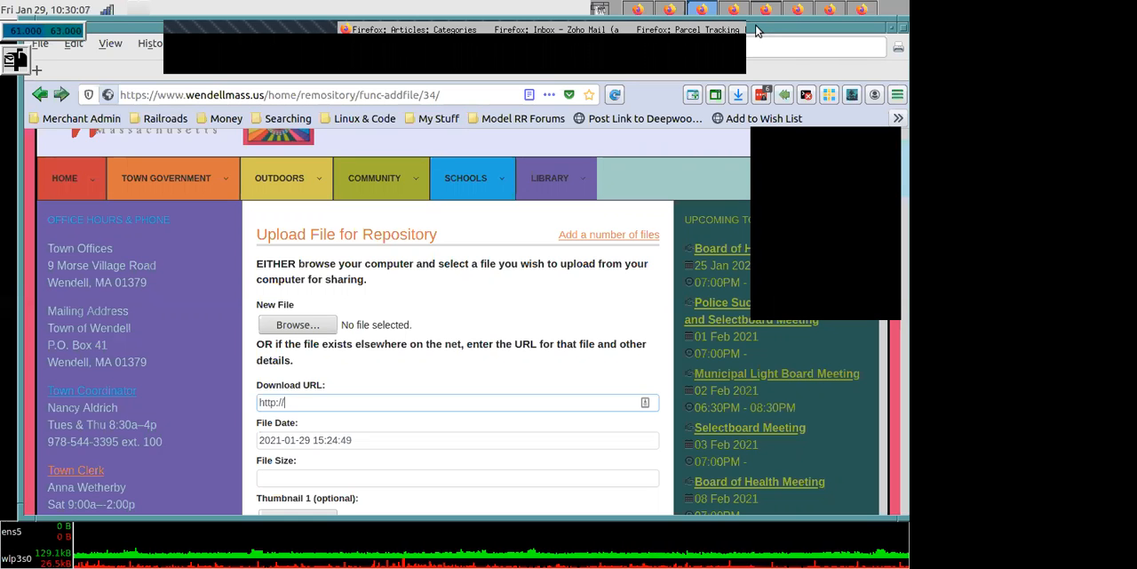
pyautogui.moveTo(759, 31); pyautogui.dragTo(755, 33)
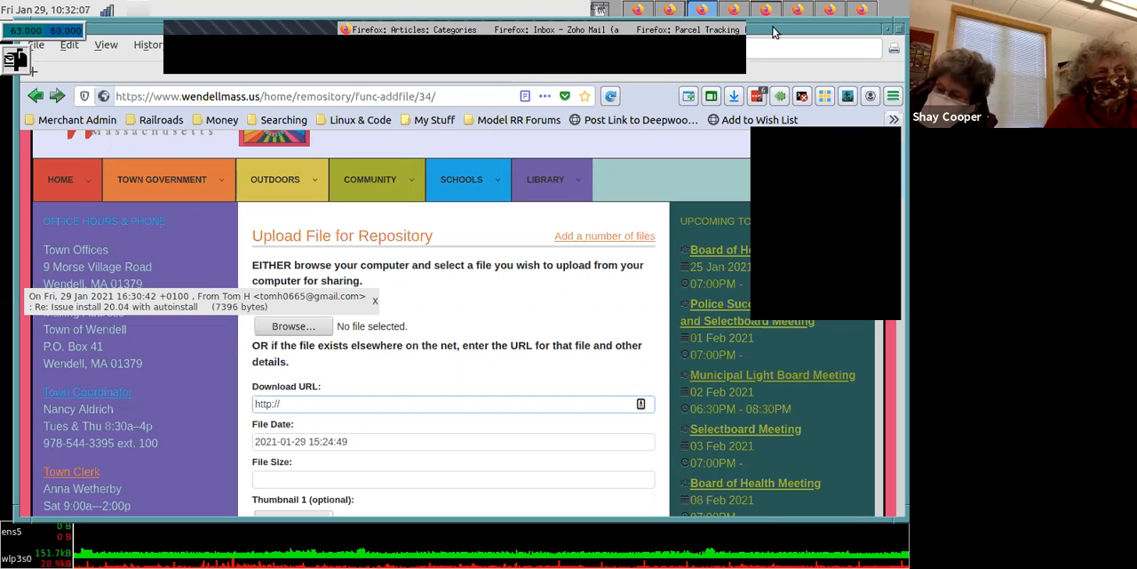
pyautogui.moveTo(773, 29)
pyautogui.mouseDown()
pyautogui.moveTo(775, 19)
pyautogui.moveTo(776, 30)
pyautogui.mouseUp()
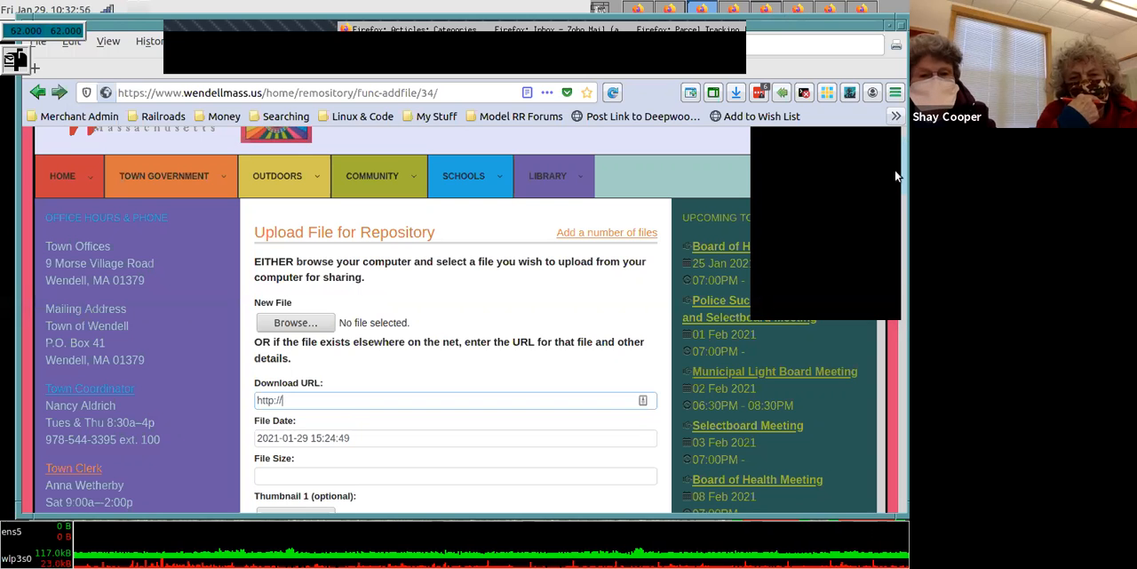
# - Cancel the Board of Health file upload without submitting it
pyautogui.moveTo(899, 174); pyautogui.dragTo(894, 458)
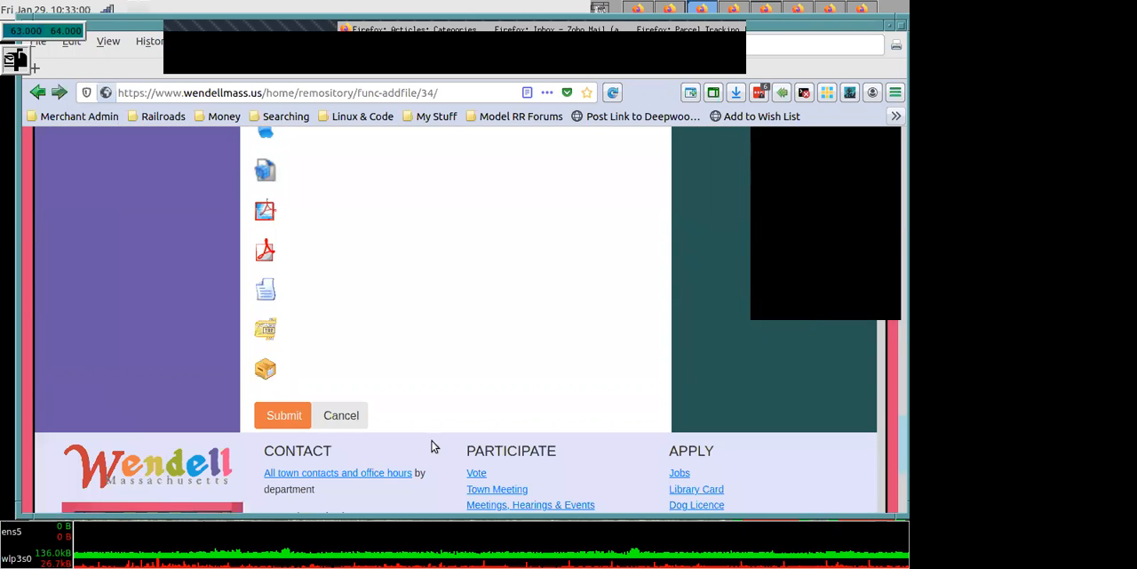
pyautogui.click(325, 399)
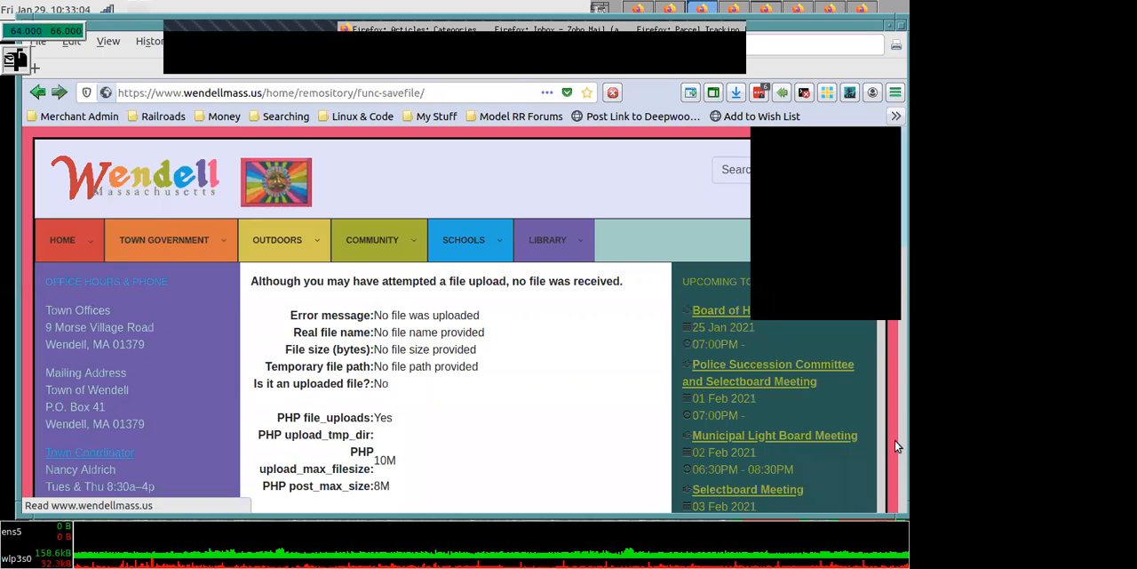
pyautogui.moveTo(895, 366); pyautogui.dragTo(875, 102)
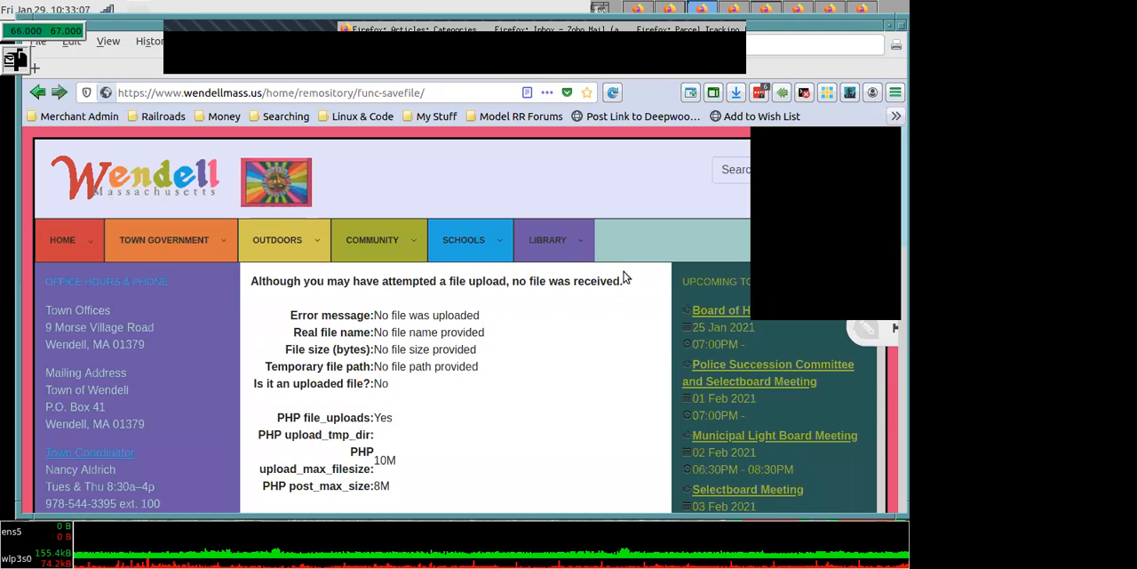
# - Open the form for a new calendar event on the Wendell town calendar and bring its common fields into view
pyautogui.moveTo(49, 238)
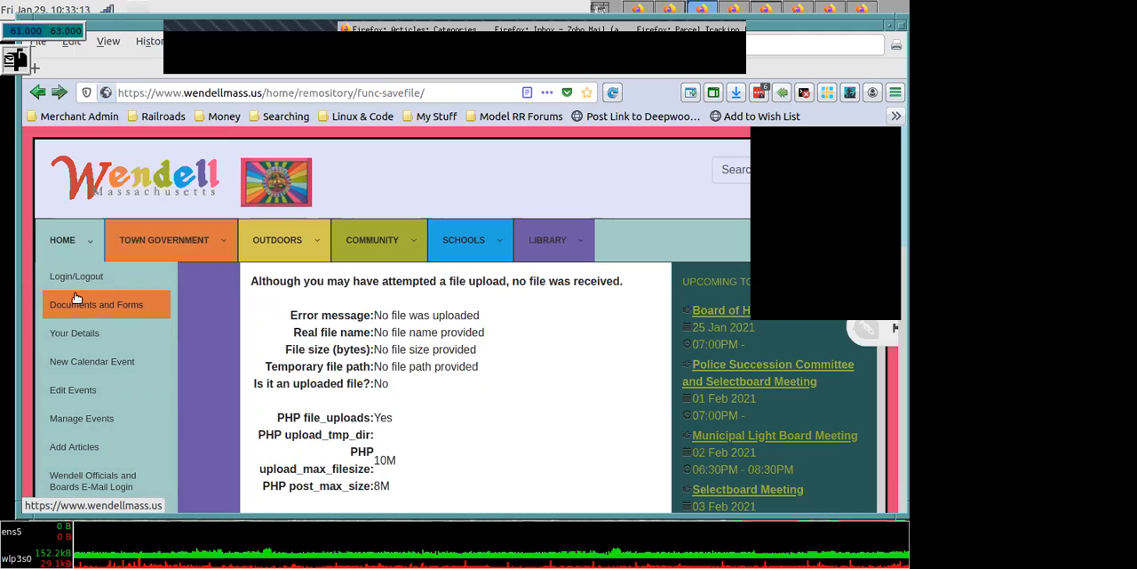
pyautogui.click(90, 361)
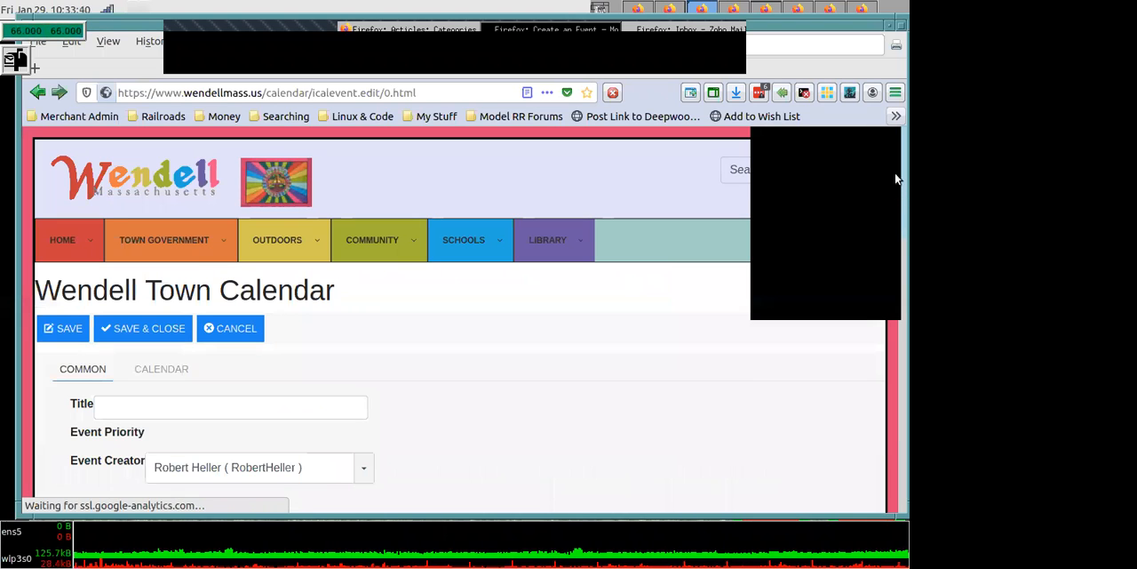
pyautogui.scroll(-5, 895, 185)
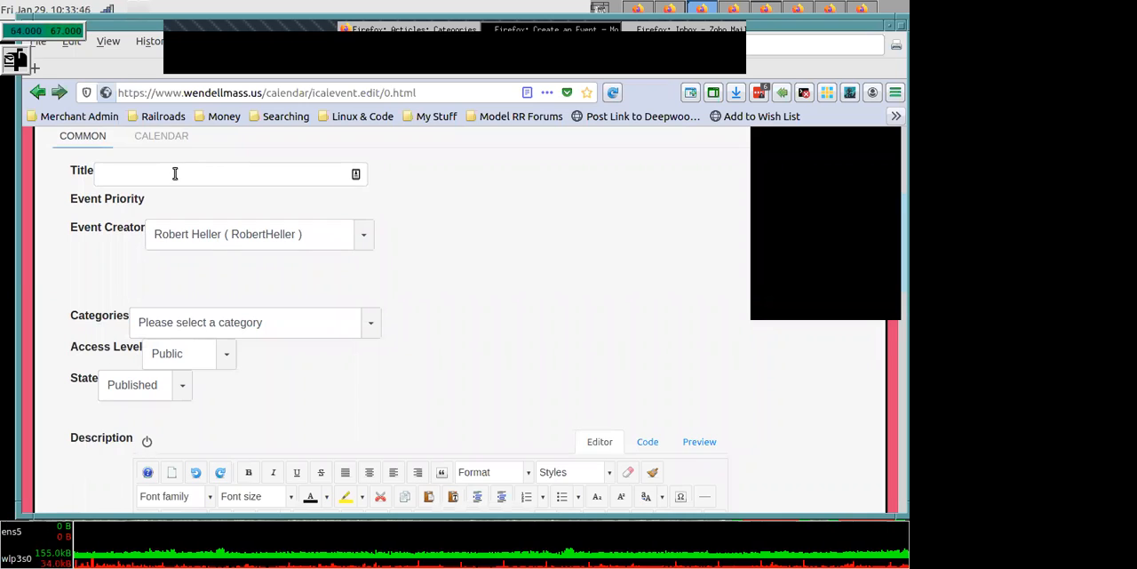
# - Title the new event "Public Health Hearing" and assign it to the Official category
pyautogui.click(173, 172)
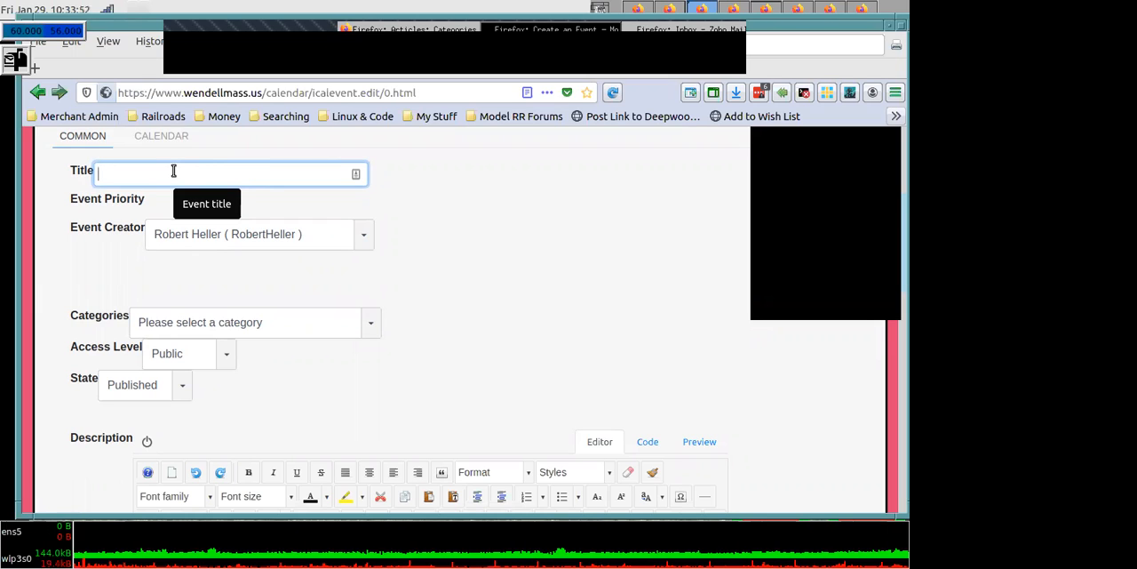
pyautogui.write('Public')
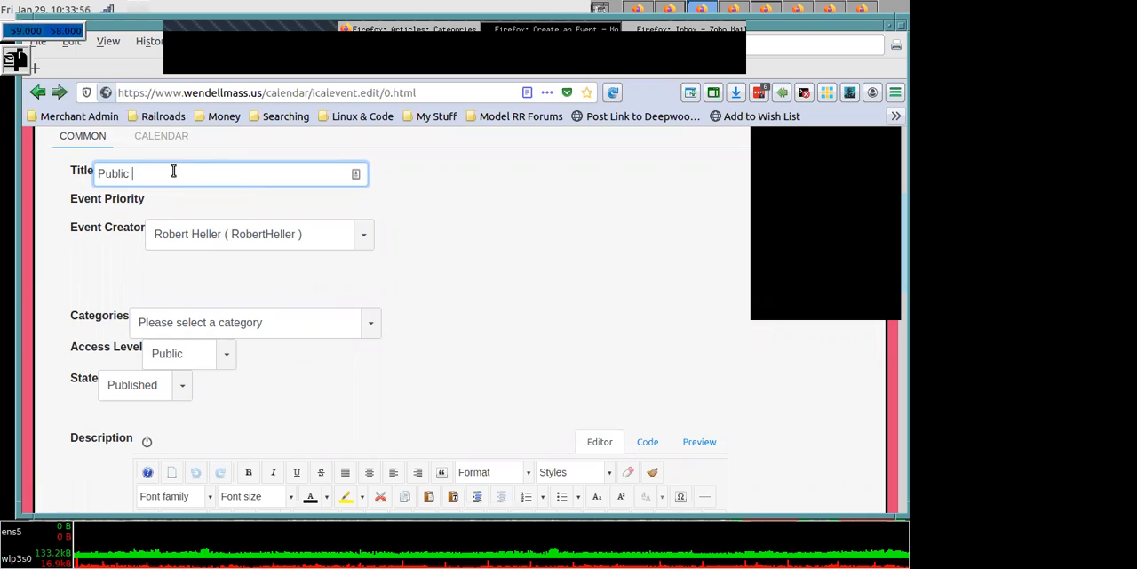
pyautogui.write(' H')
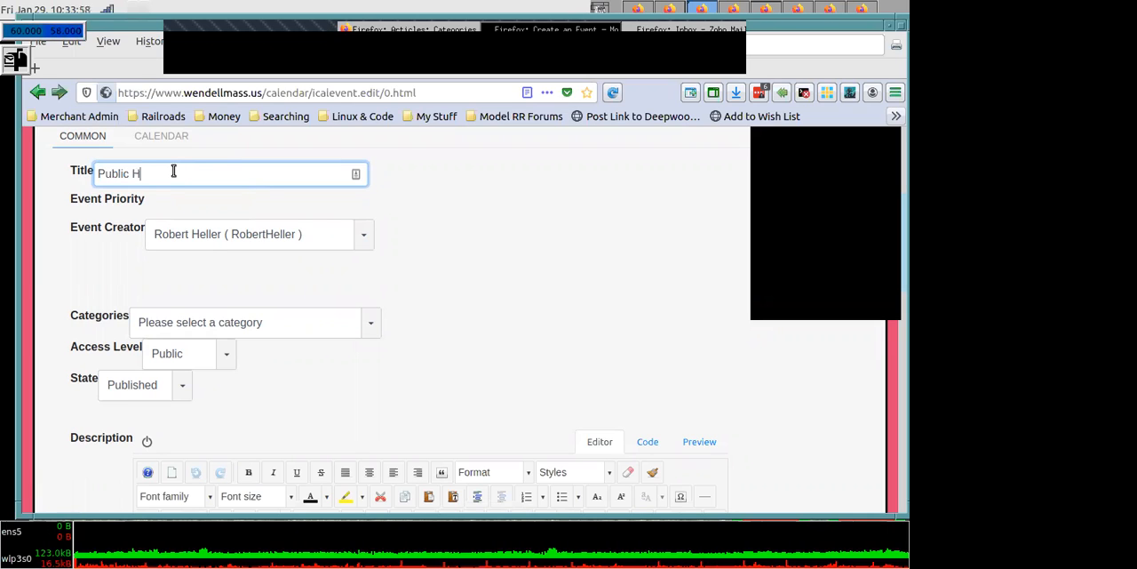
pyautogui.write('ealth')
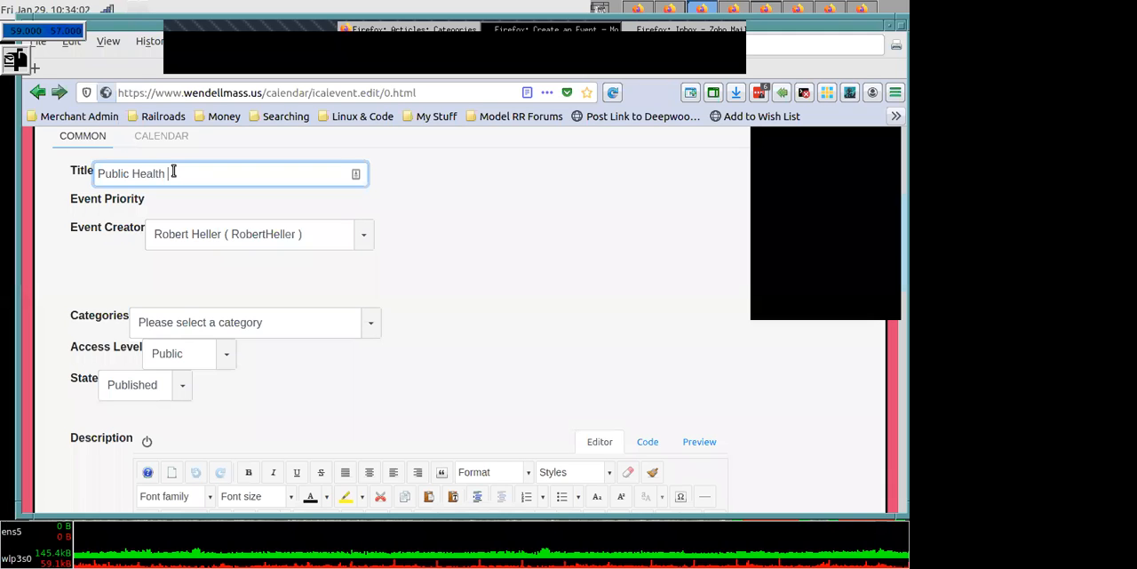
pyautogui.write(' He')
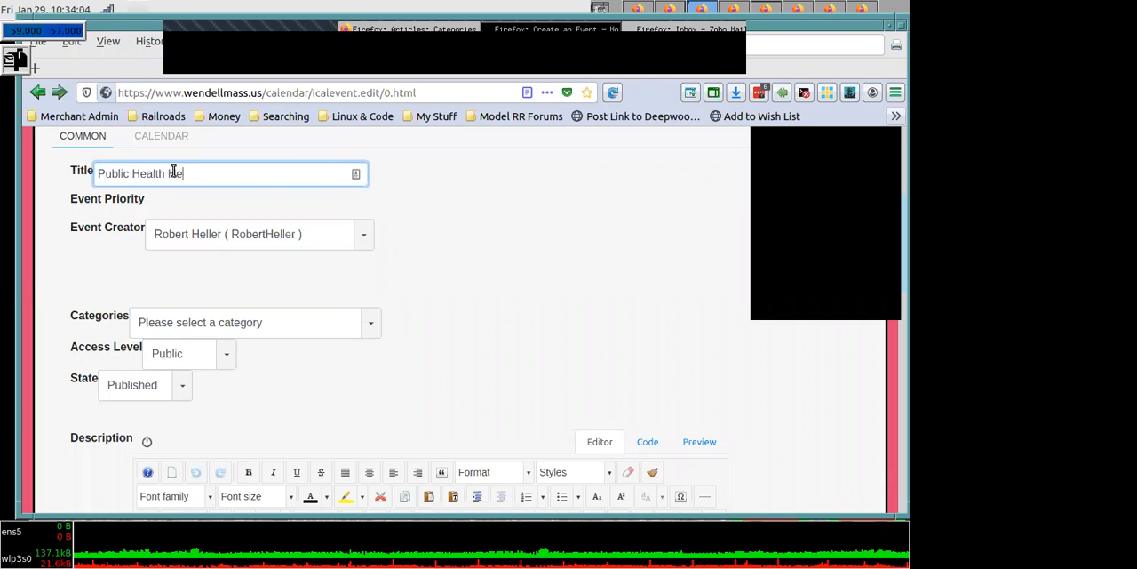
pyautogui.write('aring')
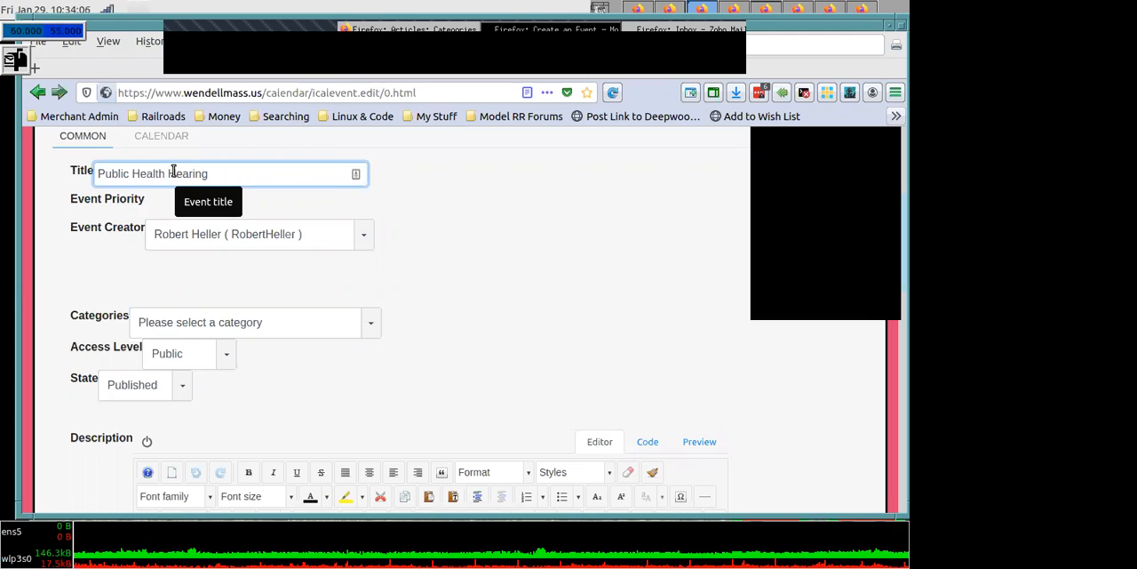
pyautogui.click(369, 317)
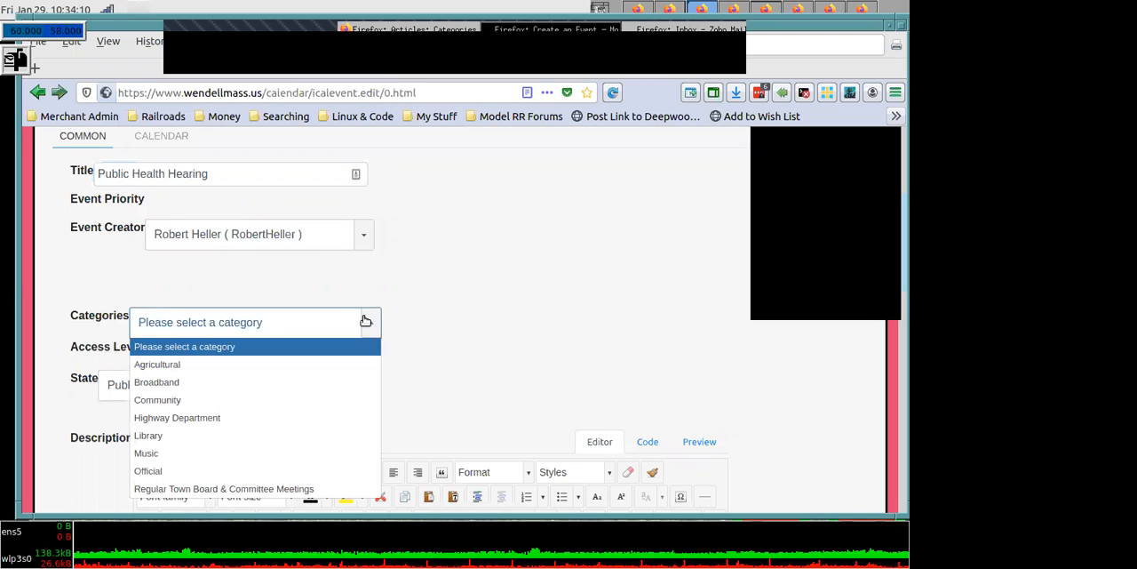
pyautogui.click(279, 470)
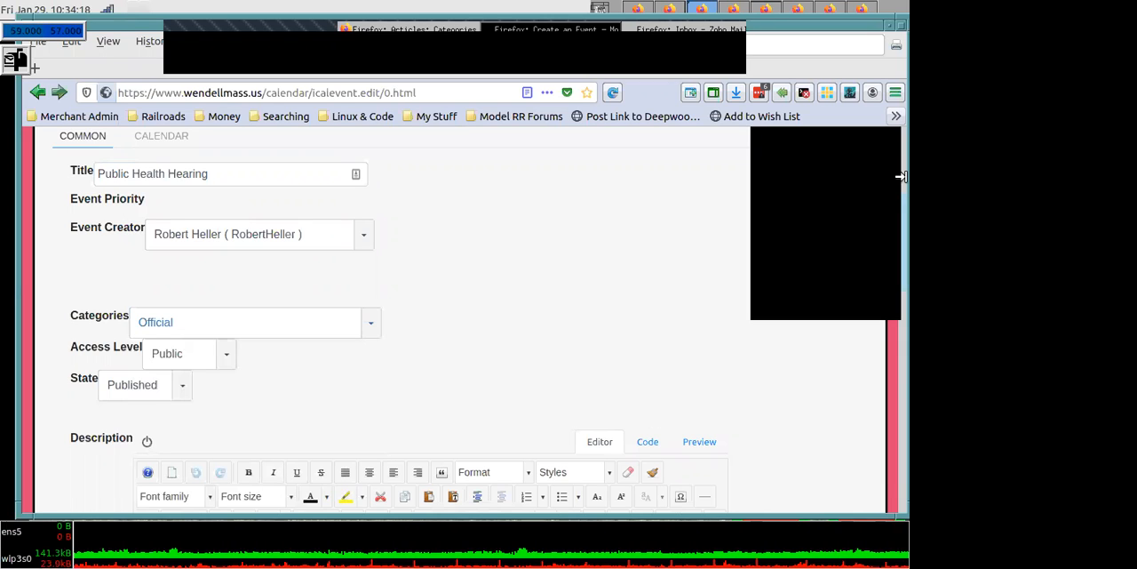
# - Set the event's location to "Remotely via Zoom", leaving the description empty
pyautogui.scroll(3, 896, 268)
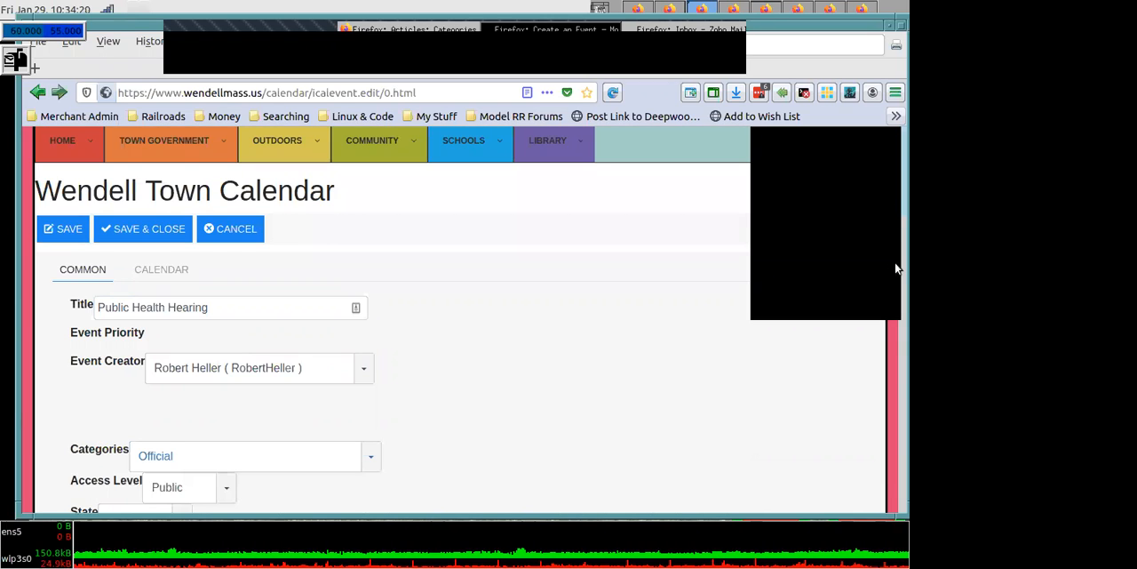
pyautogui.scroll(-3, 896, 312)
pyautogui.scroll(-4, 895, 313)
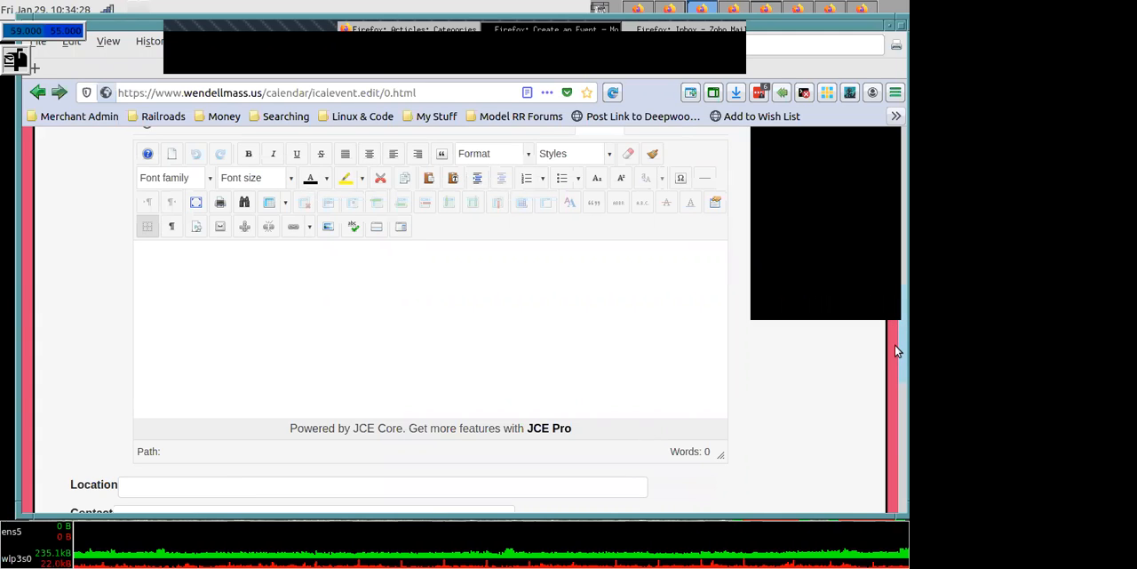
pyautogui.scroll(-2, 655, 424)
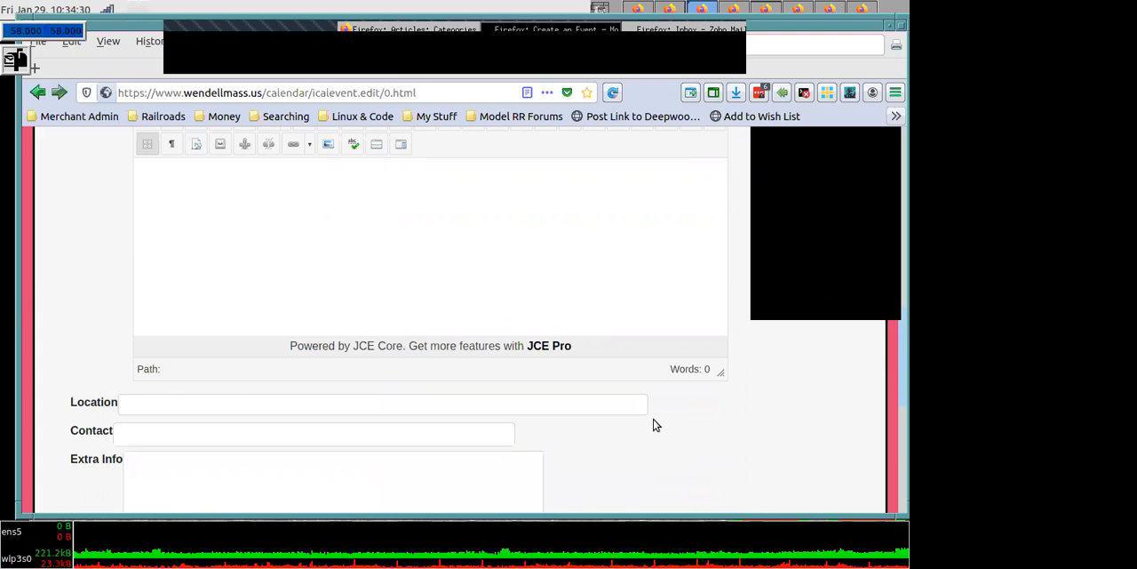
pyautogui.click(158, 402)
pyautogui.write('Re')
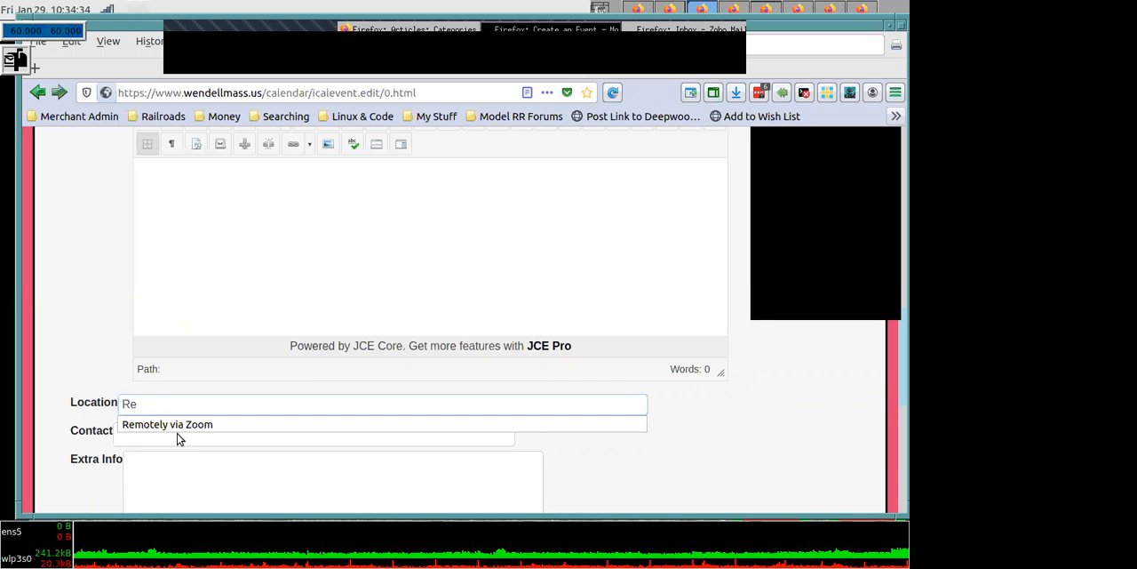
pyautogui.click(178, 427)
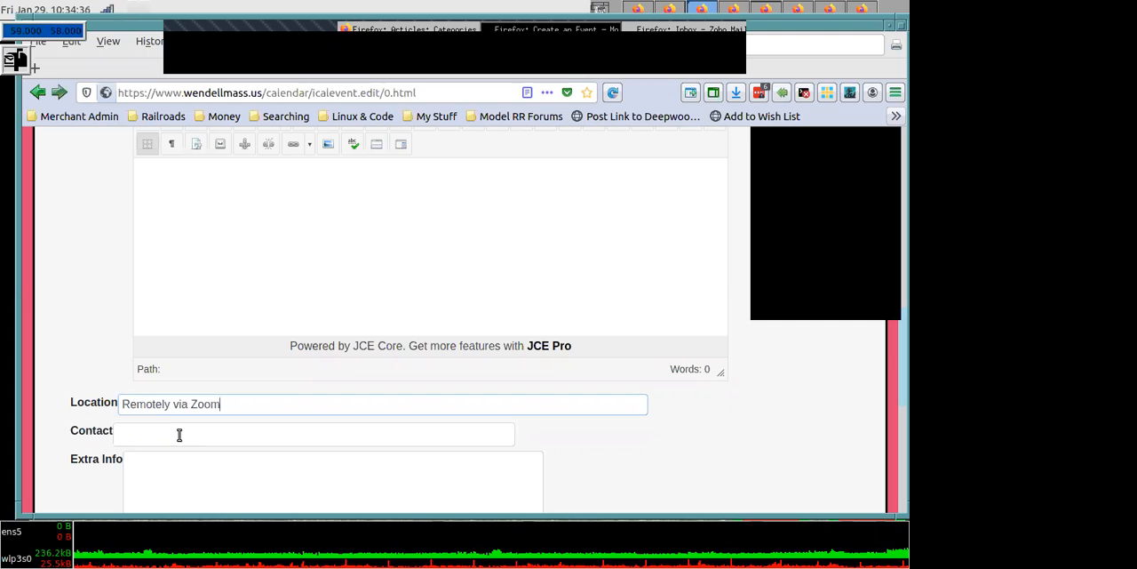
# - Enter a contact phone number for the event
pyautogui.click(178, 437)
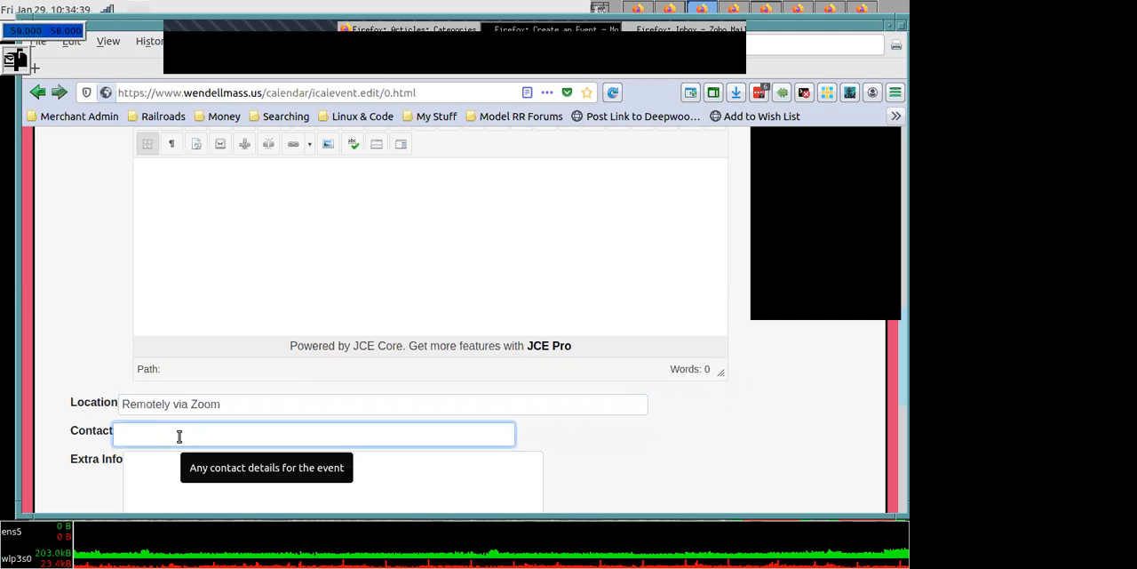
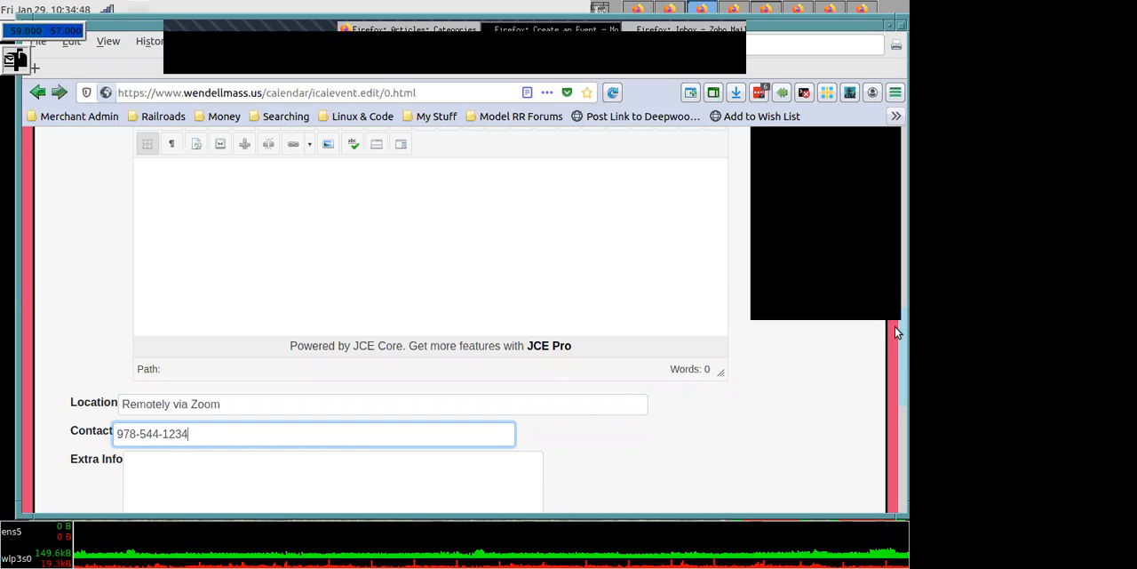
# - Add "Zoom link..." as the event's extra info
pyautogui.scroll(-1, 897, 353)
pyautogui.scroll(-1, 317, 399)
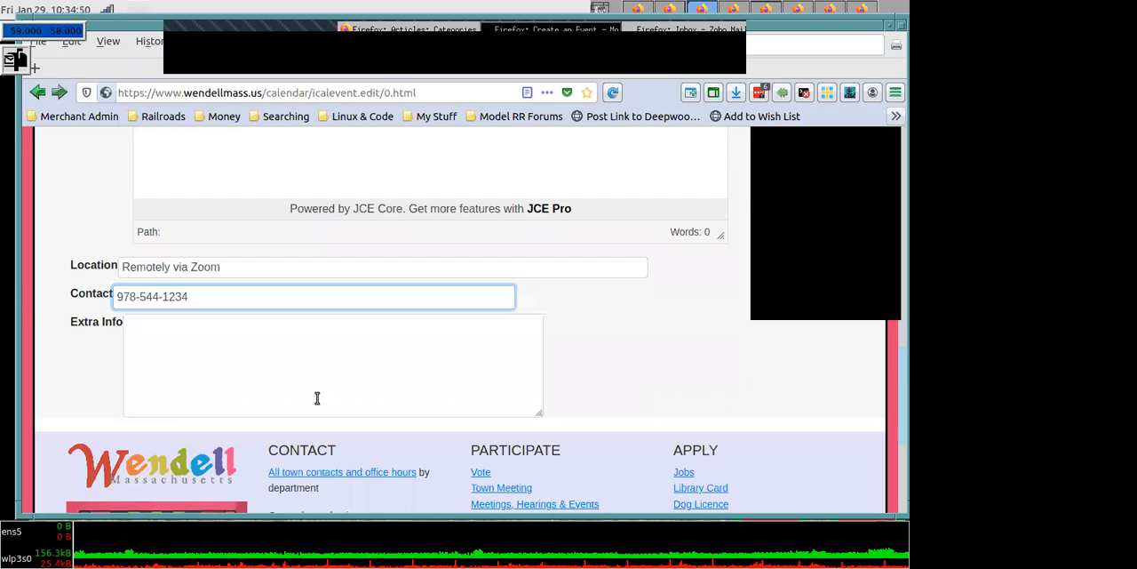
pyautogui.click(223, 370)
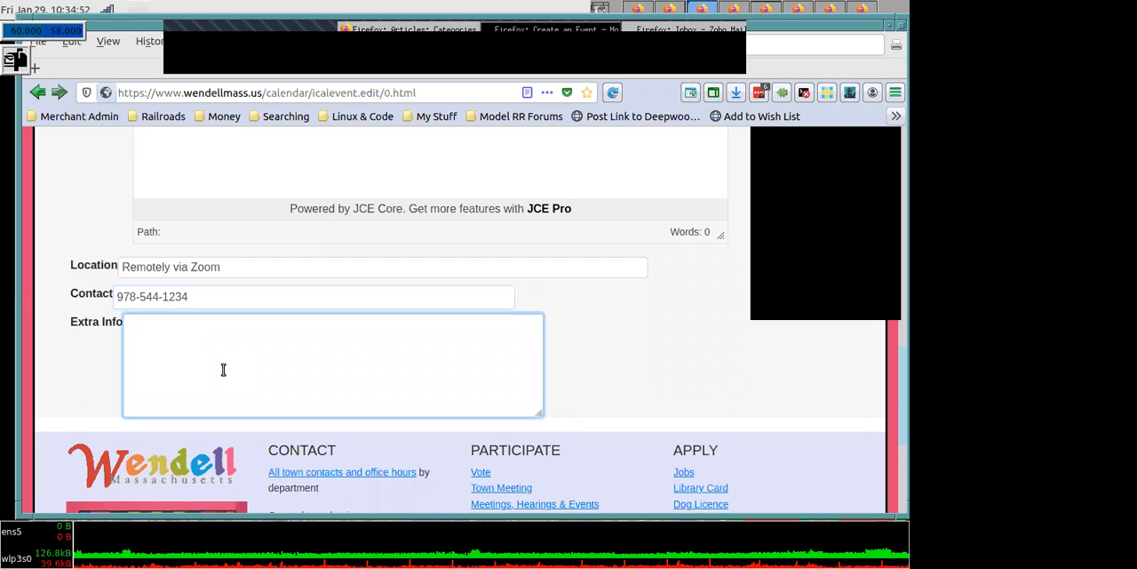
pyautogui.write('Zoom ')
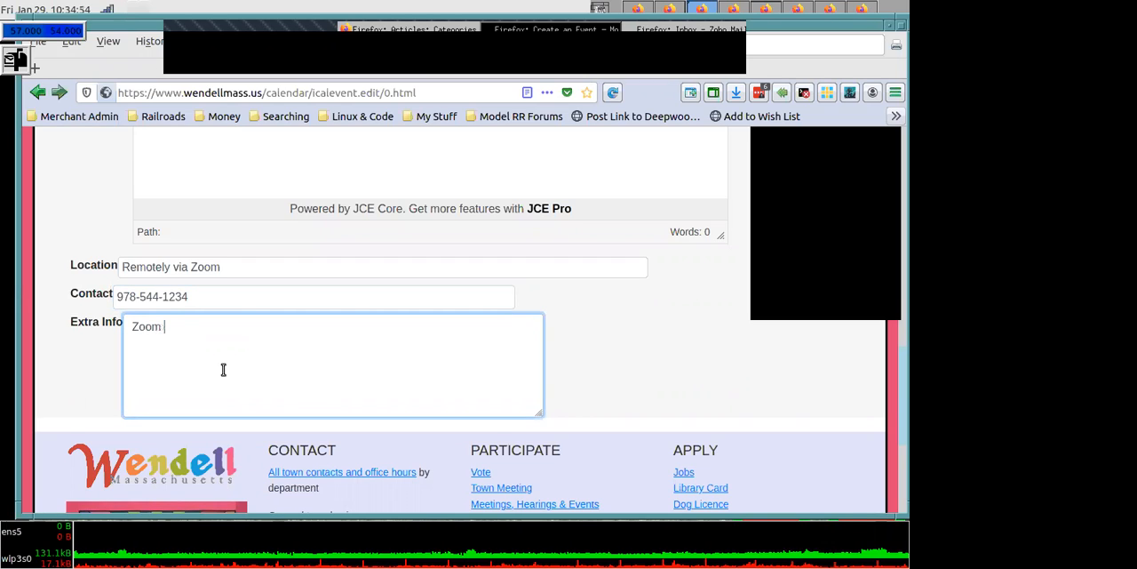
pyautogui.write('line')
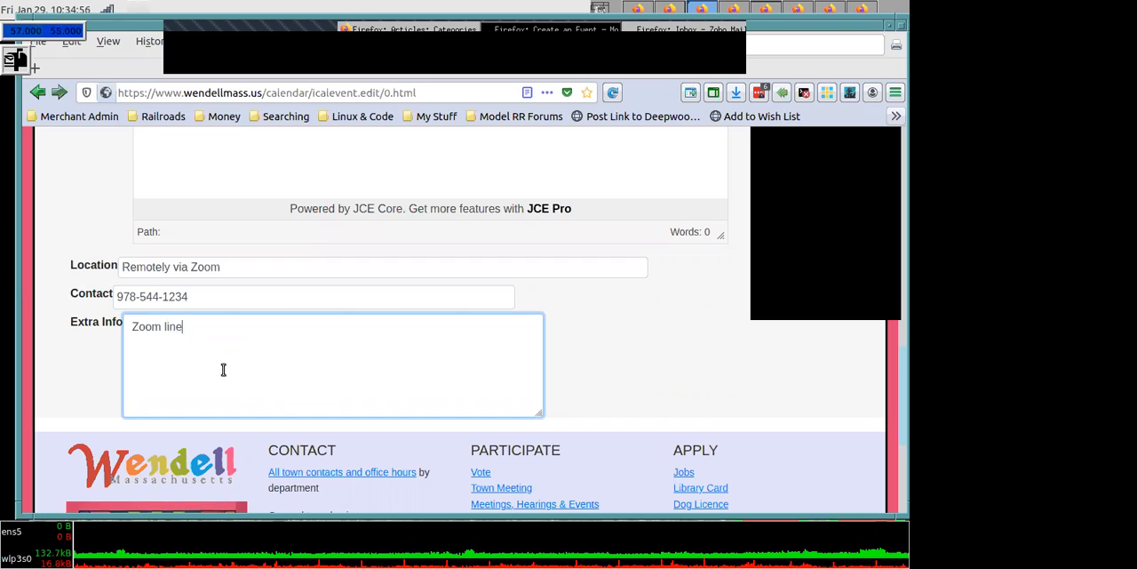
pyautogui.press('BackSpace')
pyautogui.write('k..')
pyautogui.write('.')
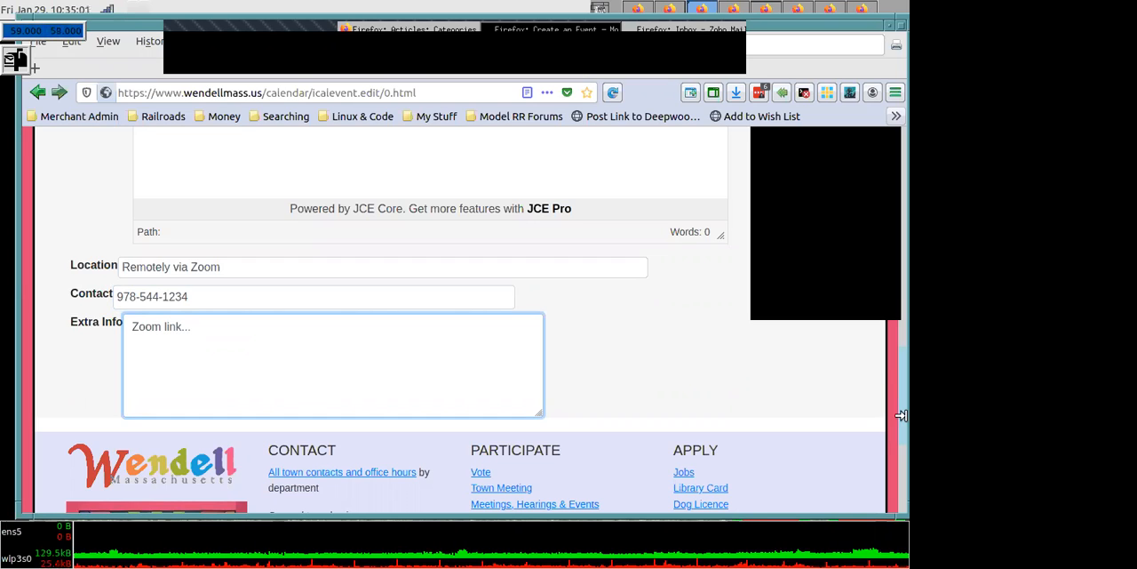
# - Open the event's calendar settings and bring the start, end and repeat type options into view
pyautogui.scroll(1, 893, 369)
pyautogui.scroll(15, 881, 231)
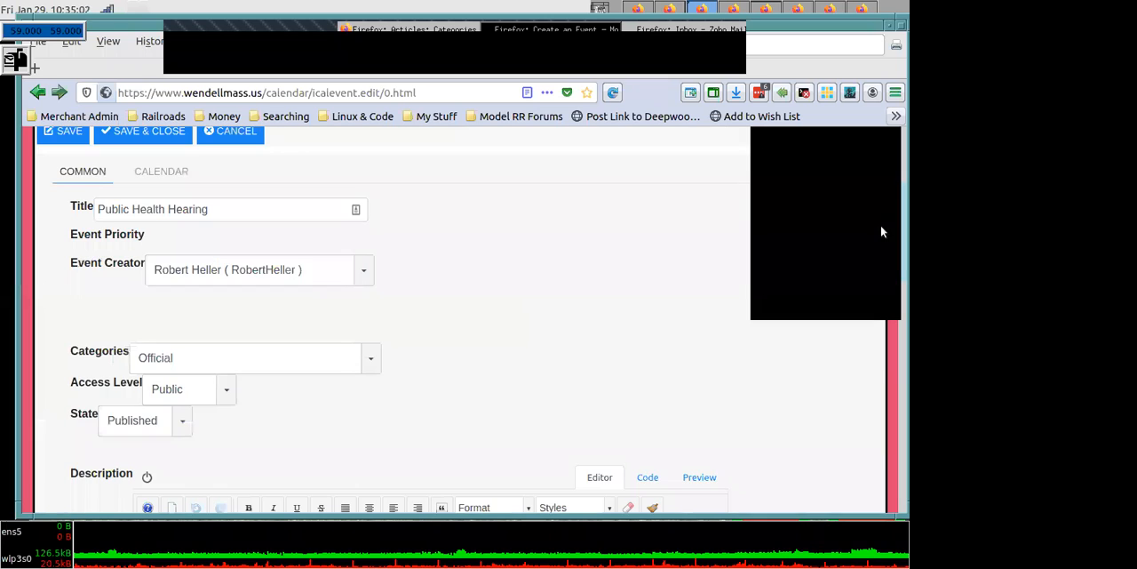
pyautogui.scroll(3, 141, 294)
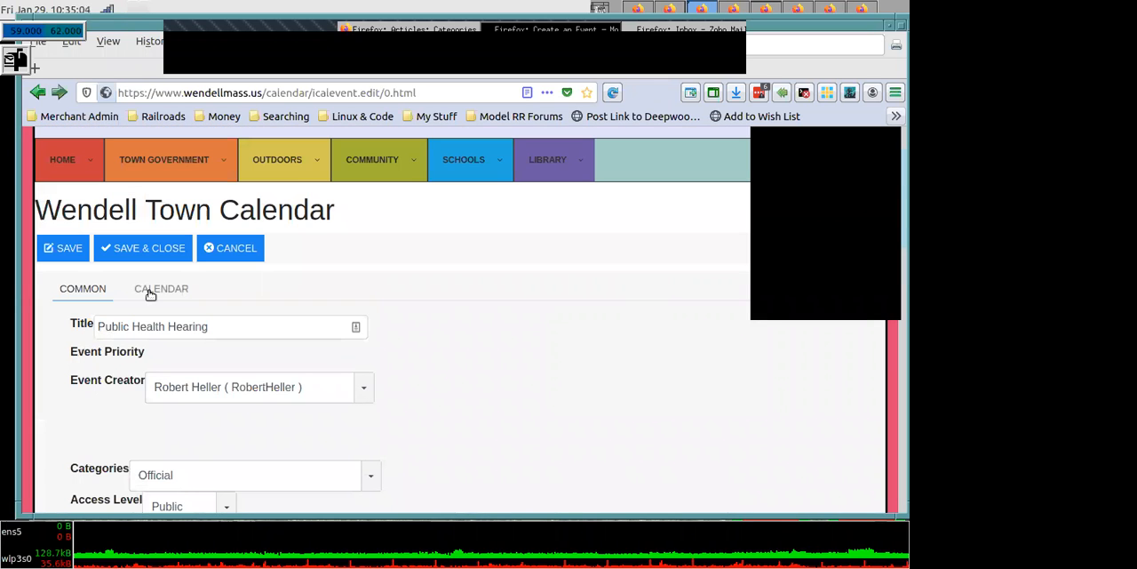
pyautogui.click(151, 294)
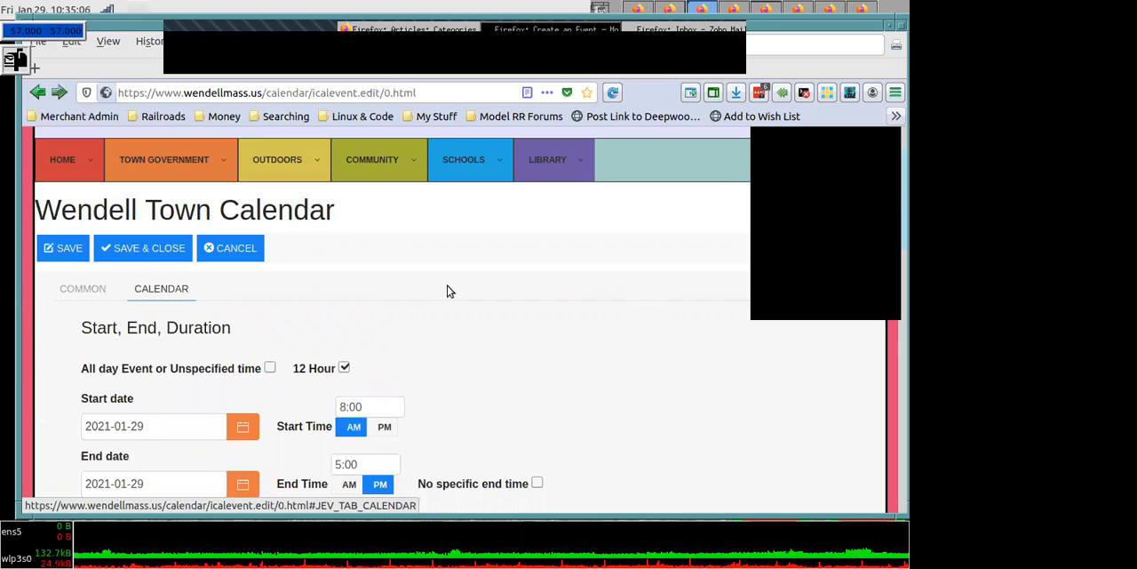
pyautogui.scroll(-1, 899, 200)
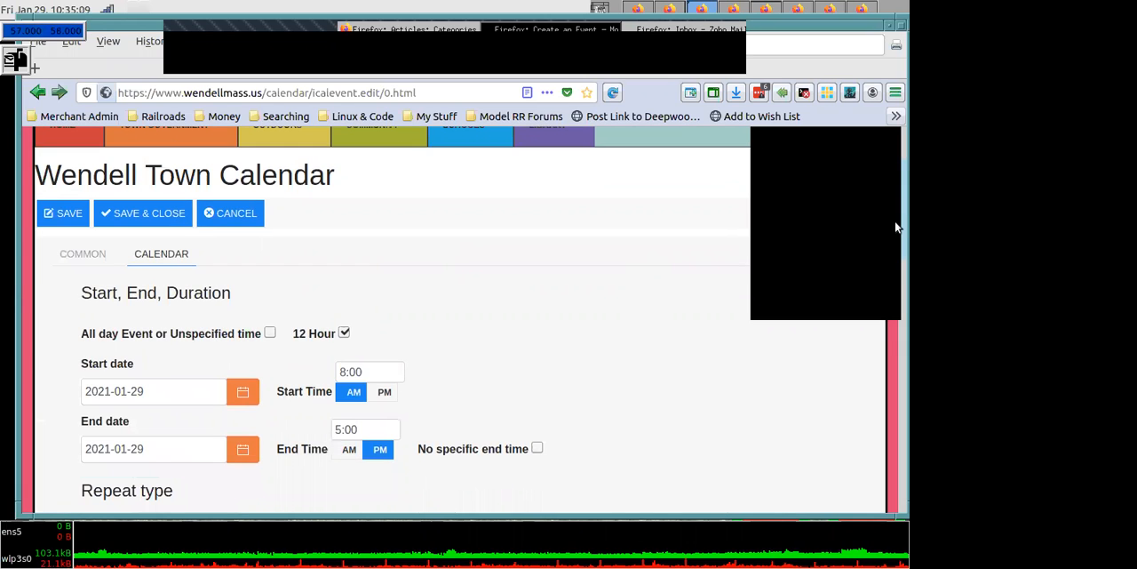
pyautogui.scroll(-2, 507, 279)
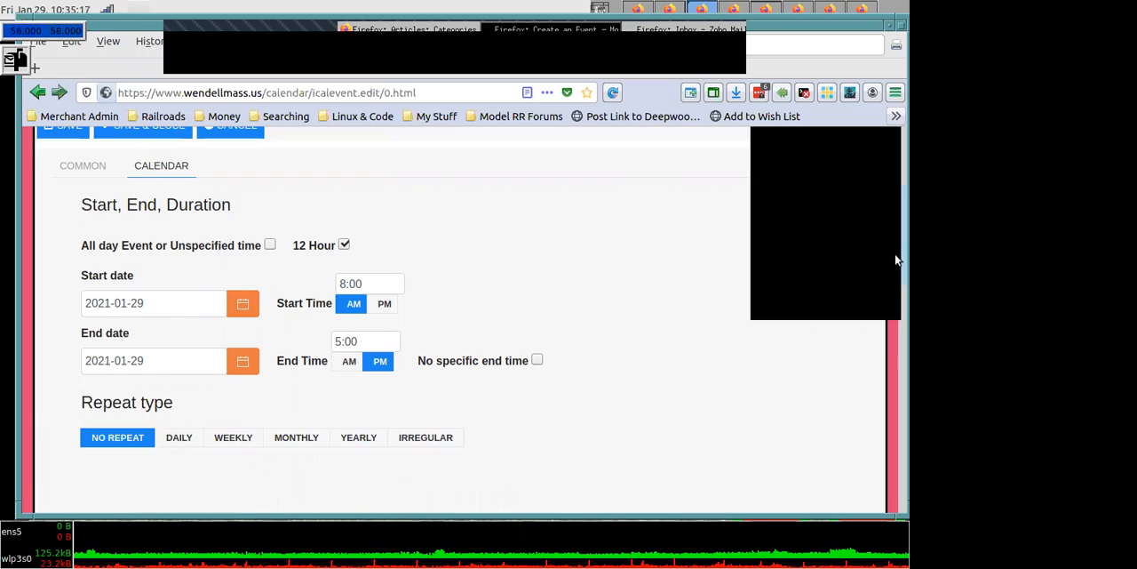
pyautogui.scroll(-1, 899, 276)
pyautogui.scroll(-3, 448, 296)
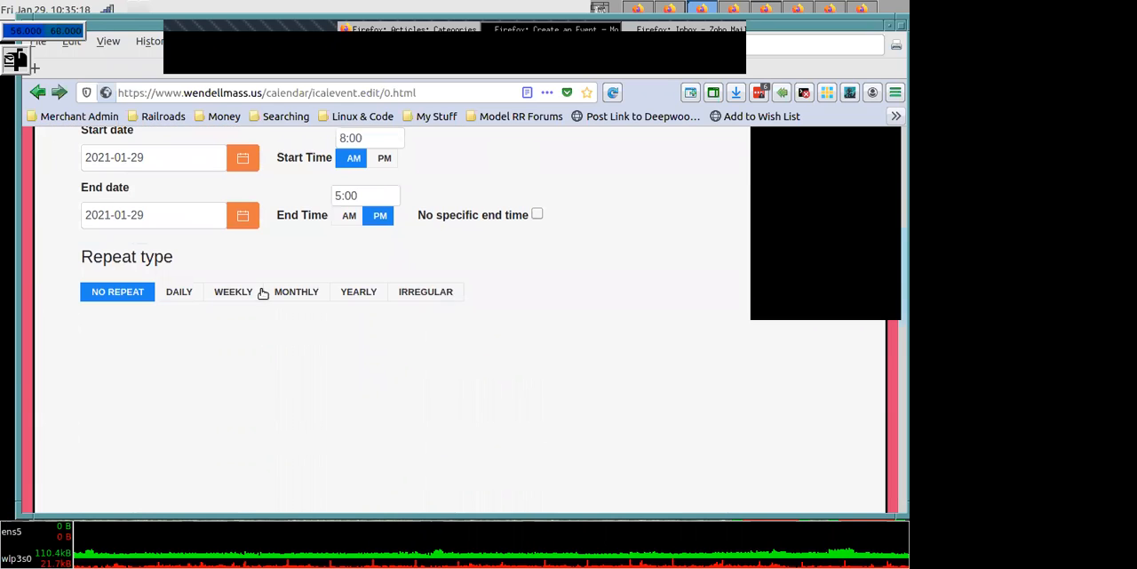
# - Try the weekly, monthly, irregular, no-repeat and daily repeat types for the event, ending with Weekly selected
pyautogui.click(248, 294)
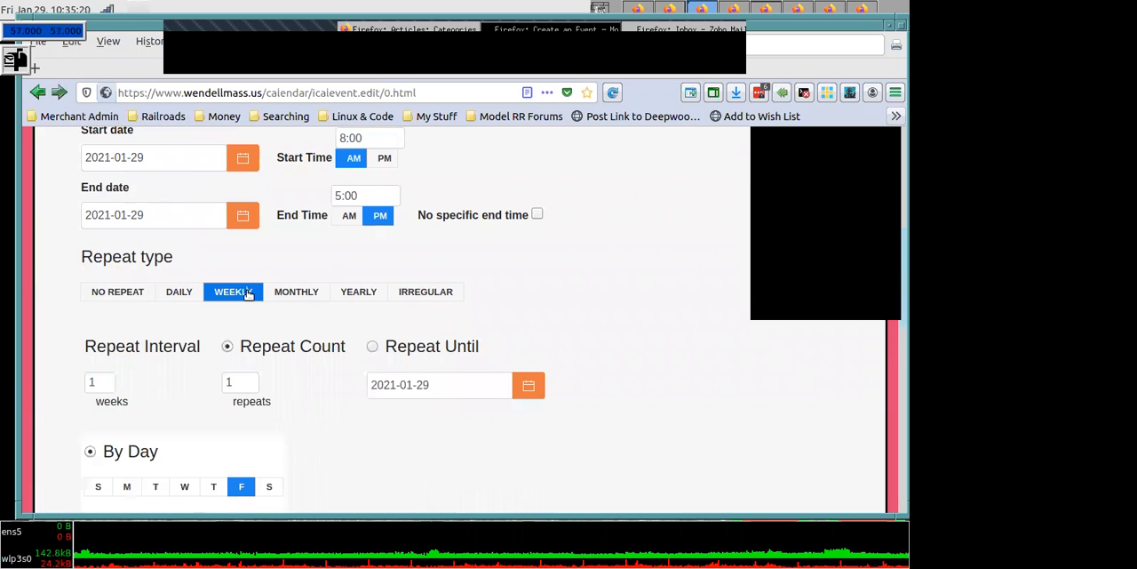
pyautogui.click(306, 290)
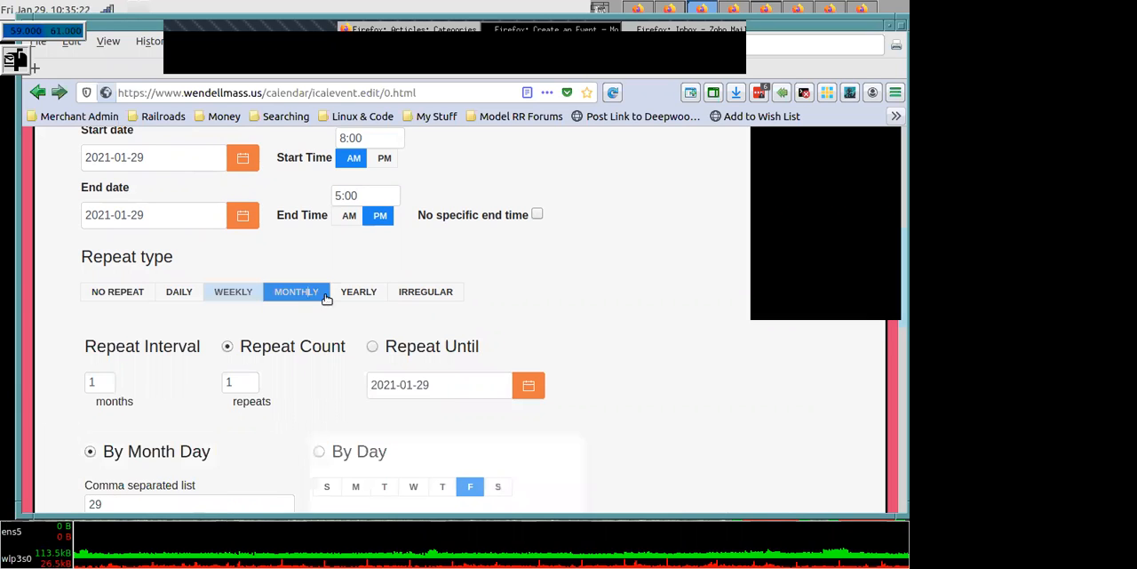
pyautogui.click(410, 295)
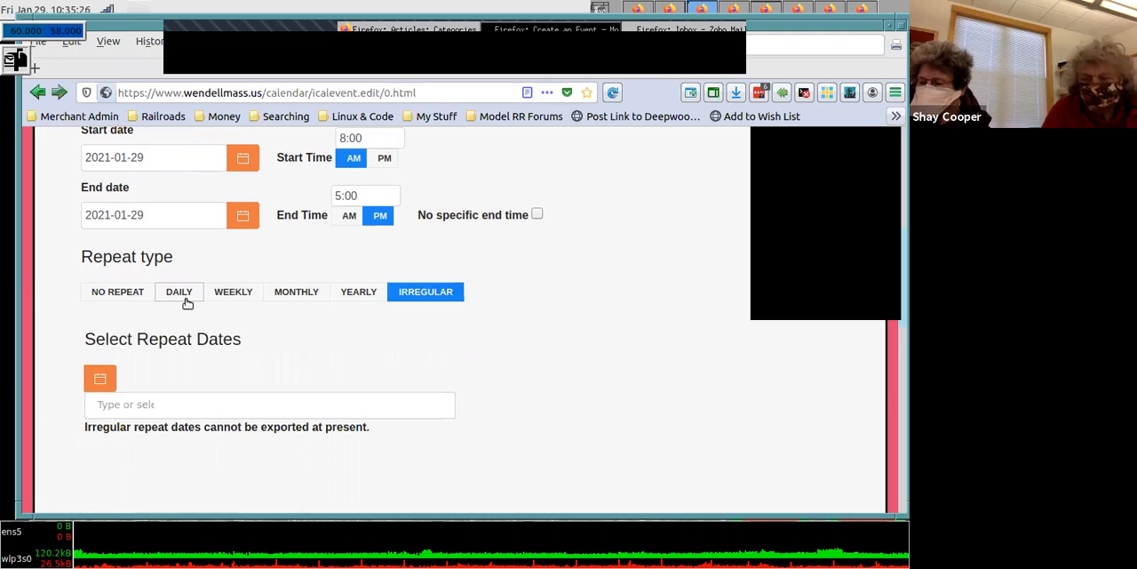
pyautogui.click(127, 293)
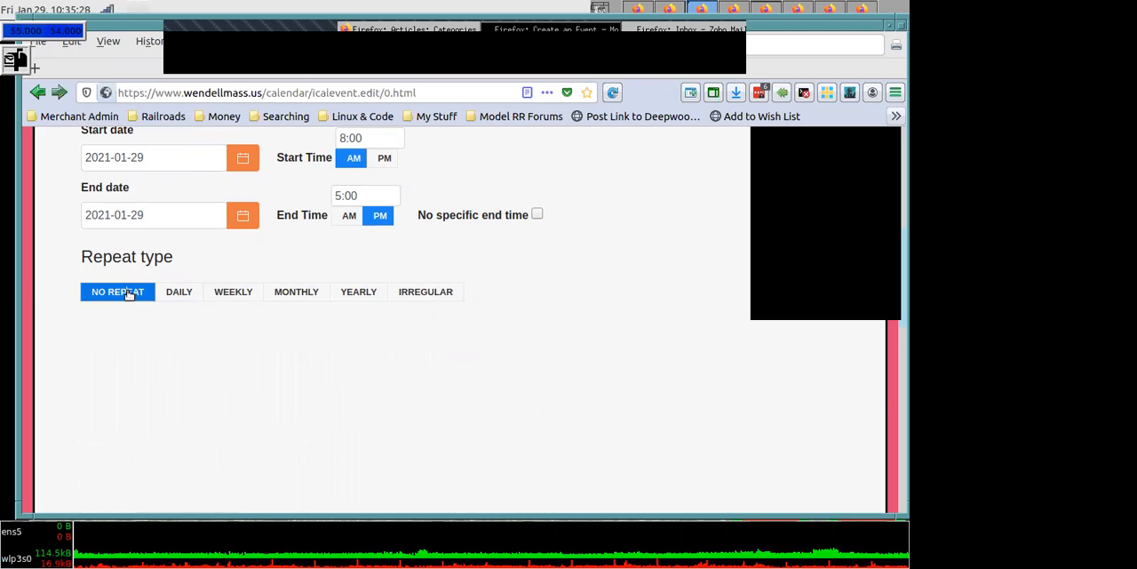
pyautogui.click(189, 300)
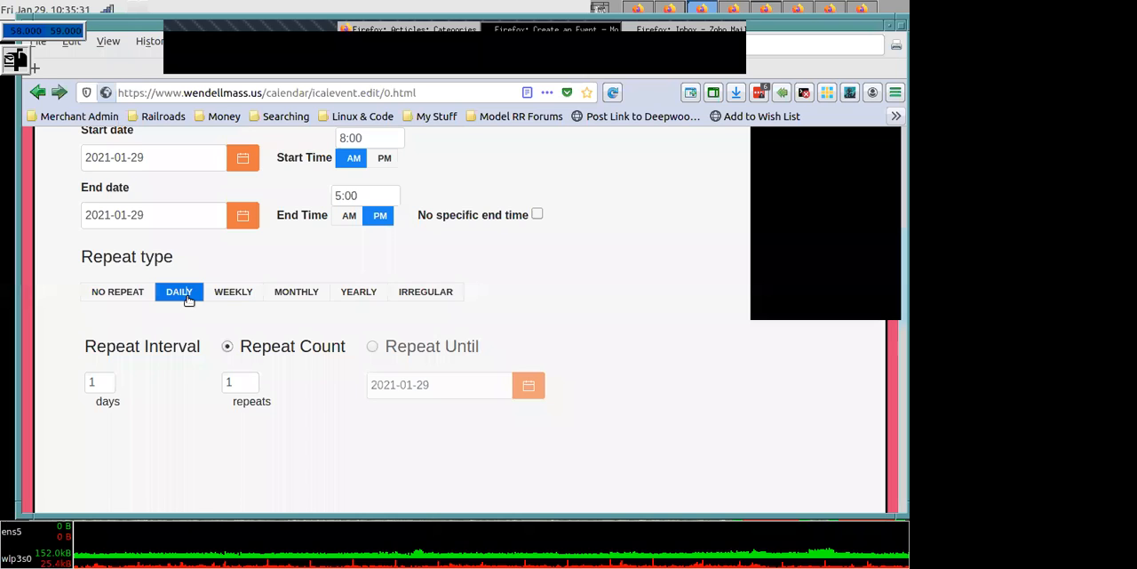
pyautogui.click(241, 298)
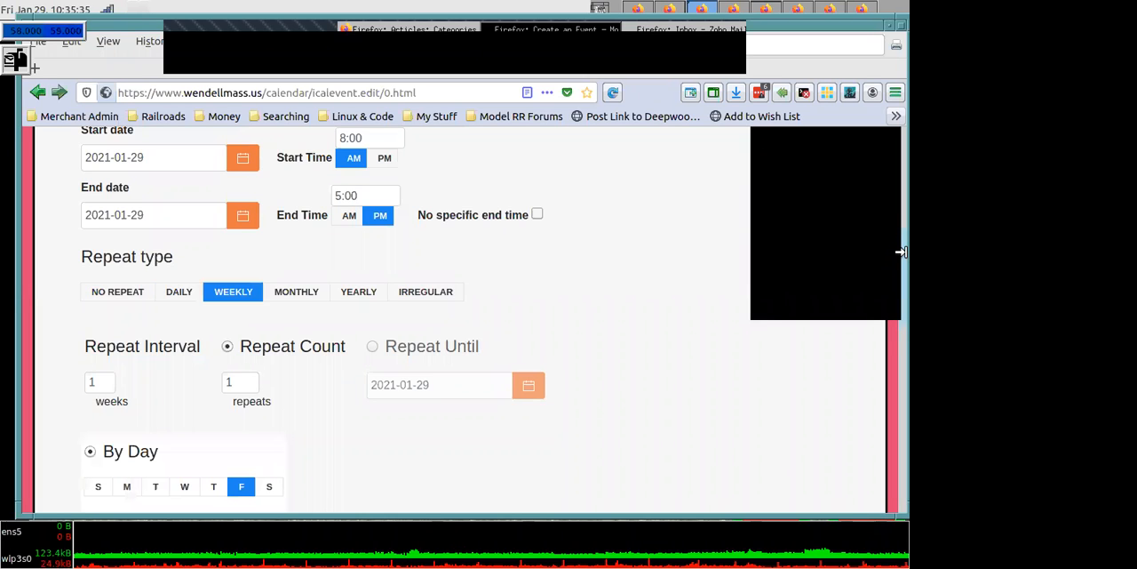
# - Set the weekly event's repeat interval to 2 weeks and its repeat count to 100
pyautogui.scroll(-2, 897, 310)
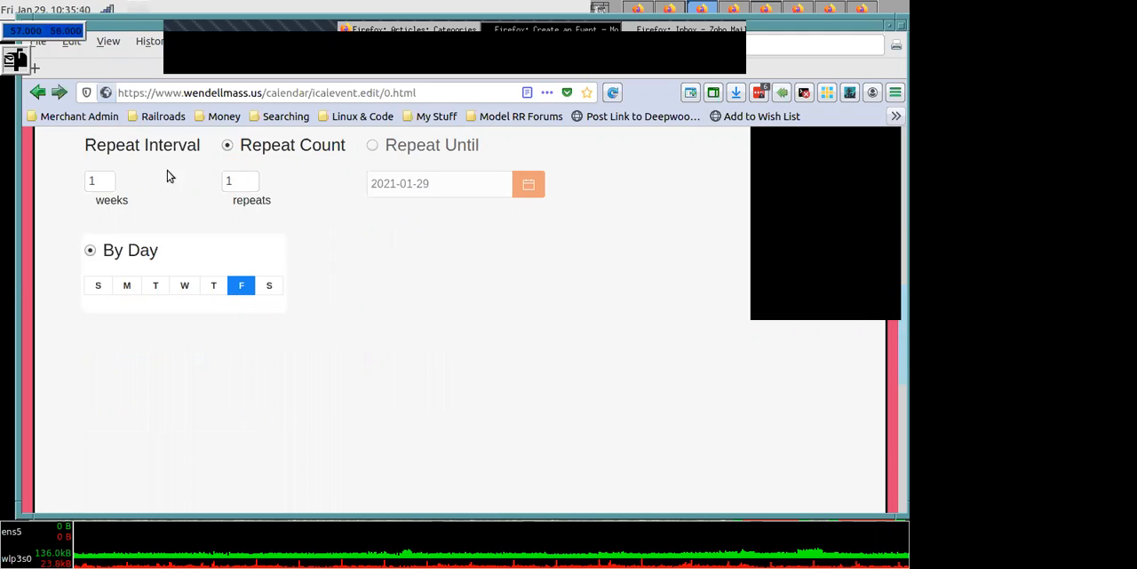
pyautogui.click(106, 180)
pyautogui.press('BackSpace')
pyautogui.write('2')
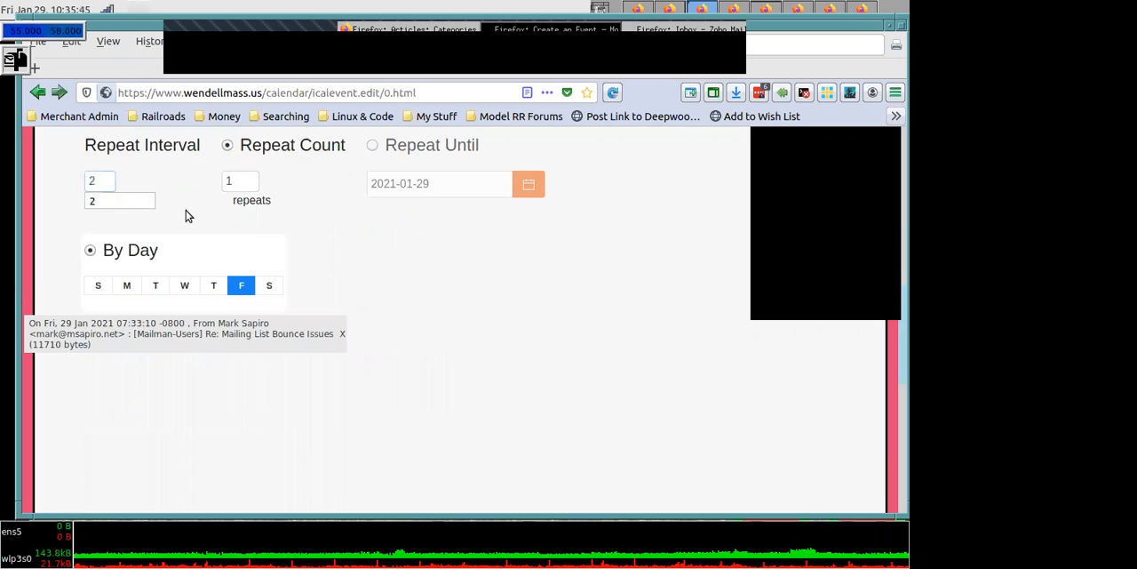
pyautogui.click(239, 180)
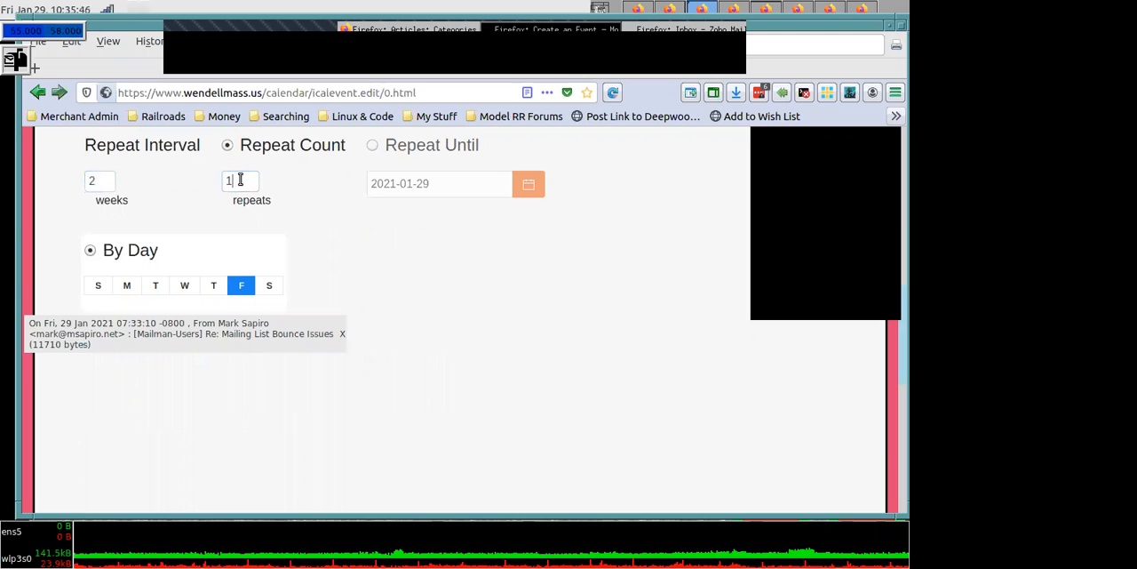
pyautogui.write('00')
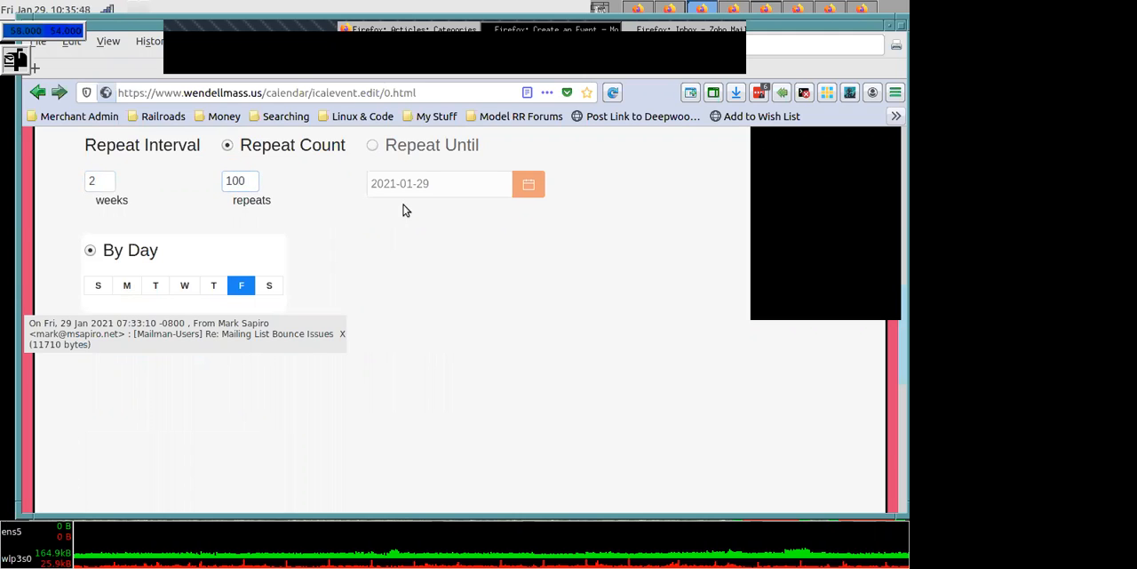
# - Switch the event's recurrence to Repeat Until, with 2022-01-29 as the final date
pyautogui.click(523, 180)
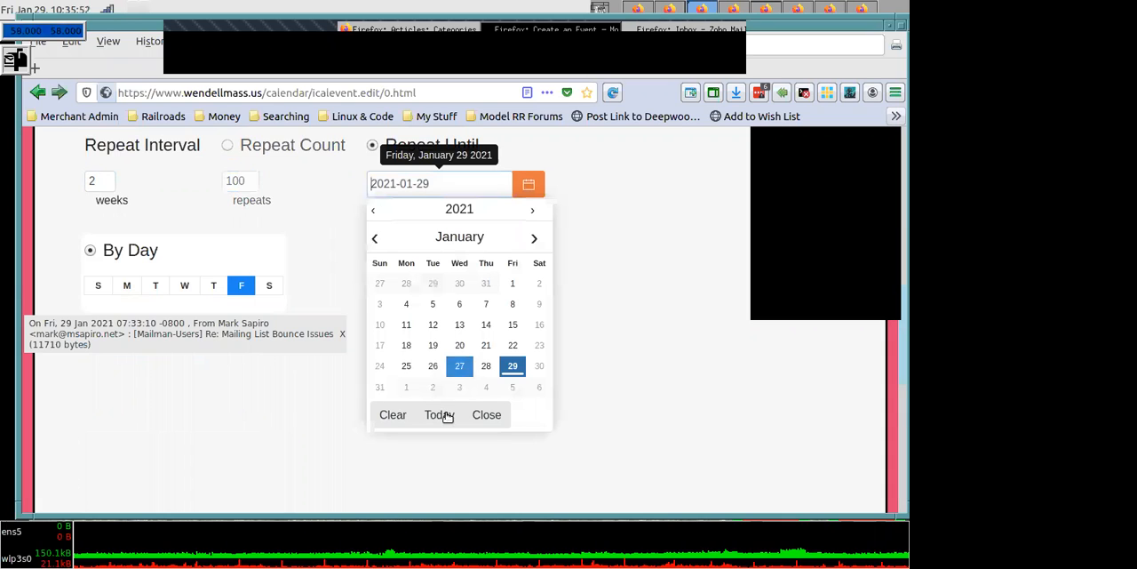
pyautogui.click(532, 210)
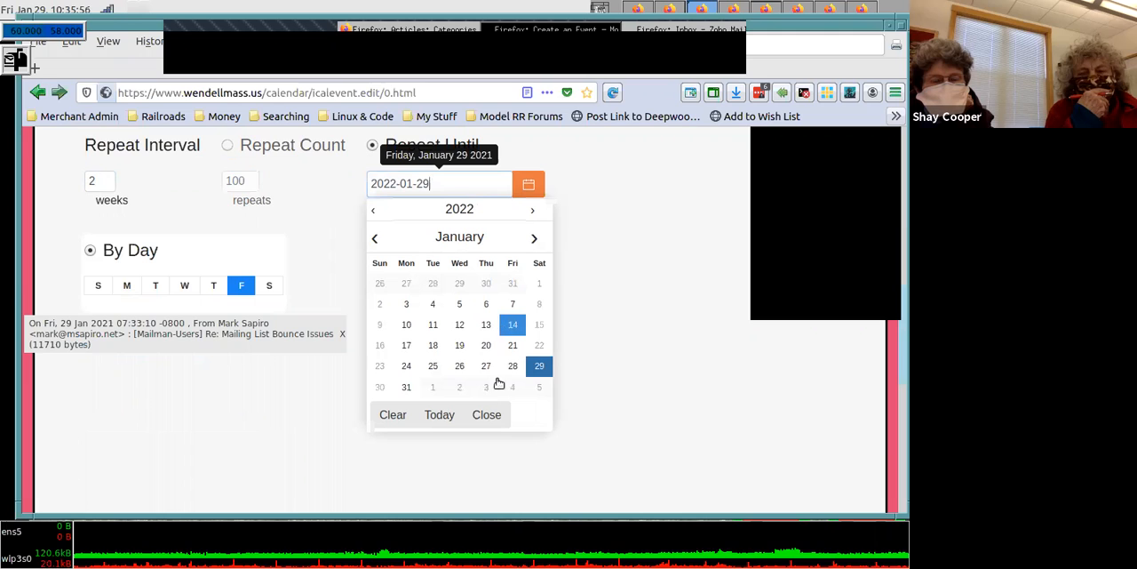
pyautogui.click(458, 463)
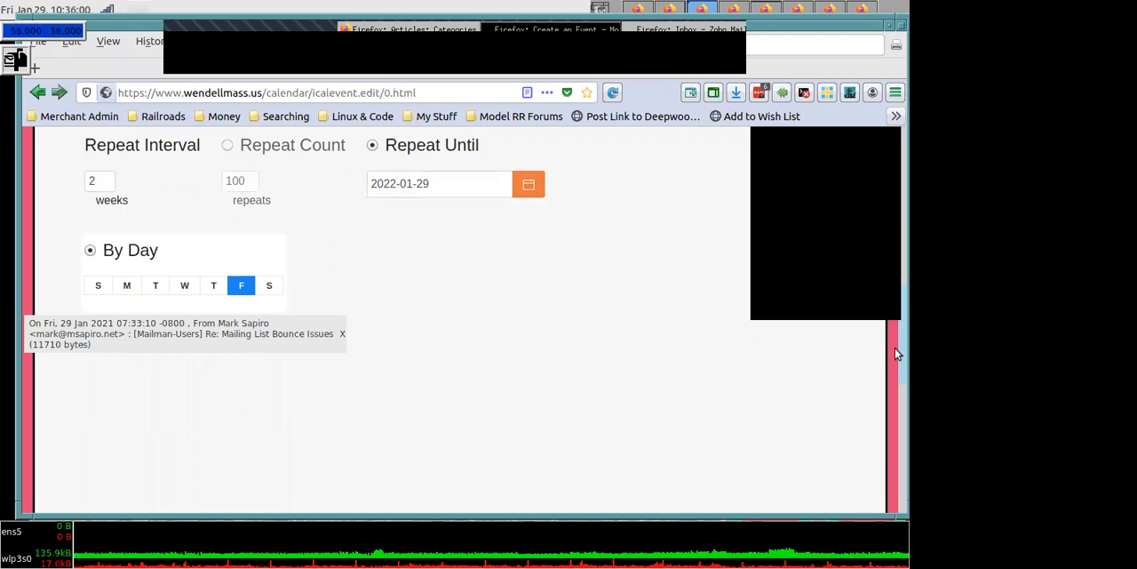
# - Cancel the new calendar event without saving it
pyautogui.scroll(4, 894, 350)
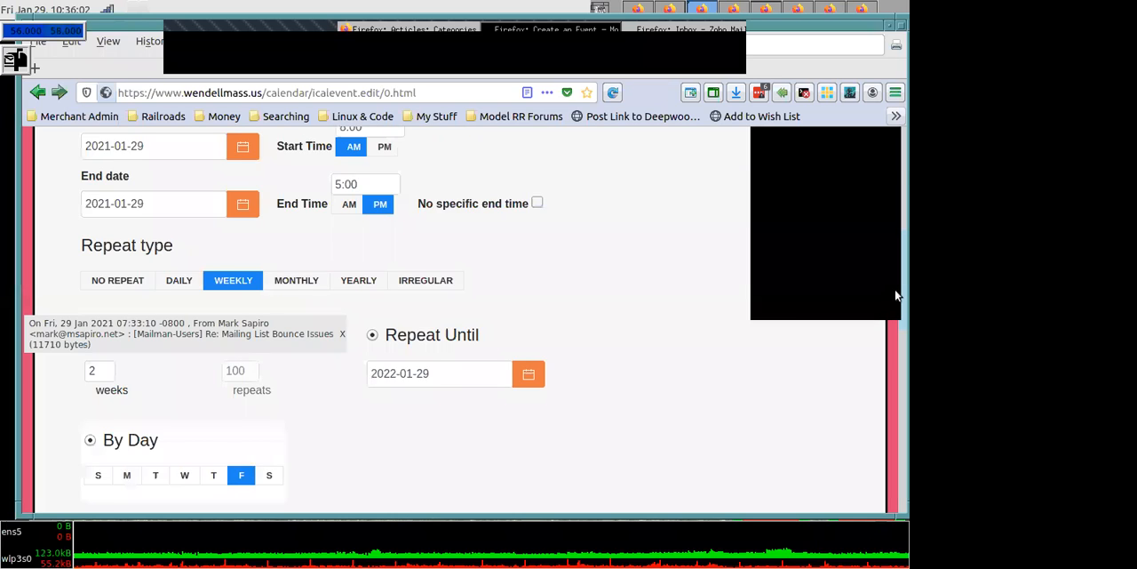
pyautogui.scroll(8, 895, 169)
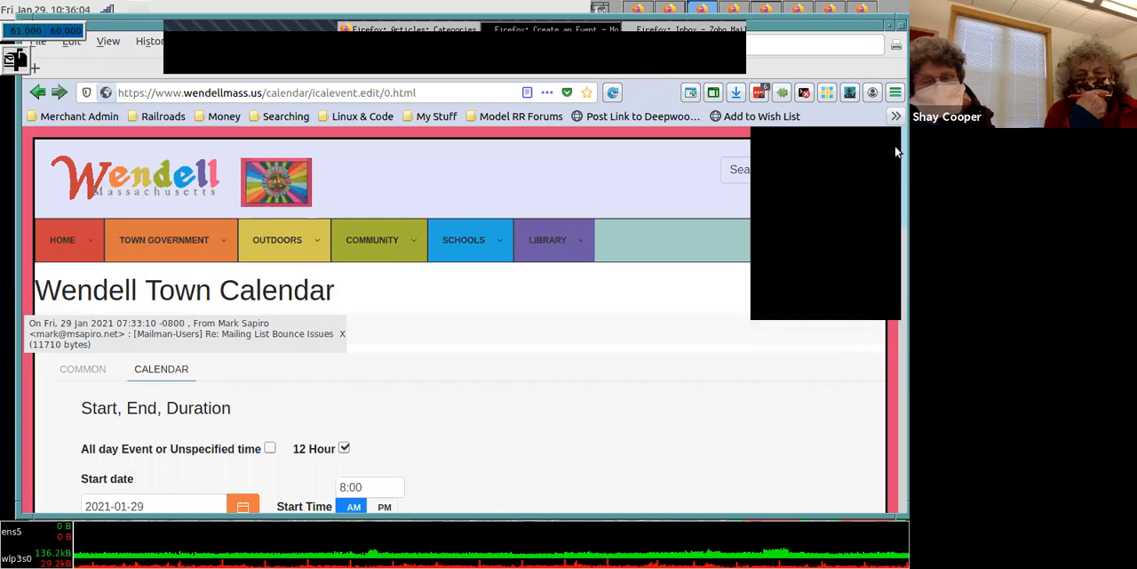
pyautogui.scroll(-2, 895, 177)
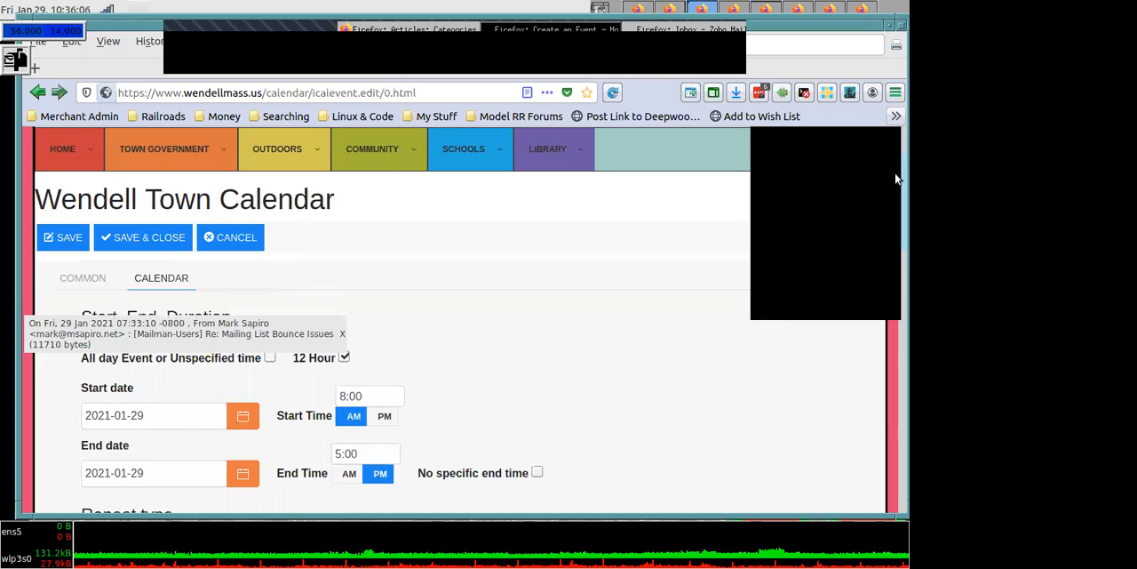
pyautogui.scroll(-1, 408, 144)
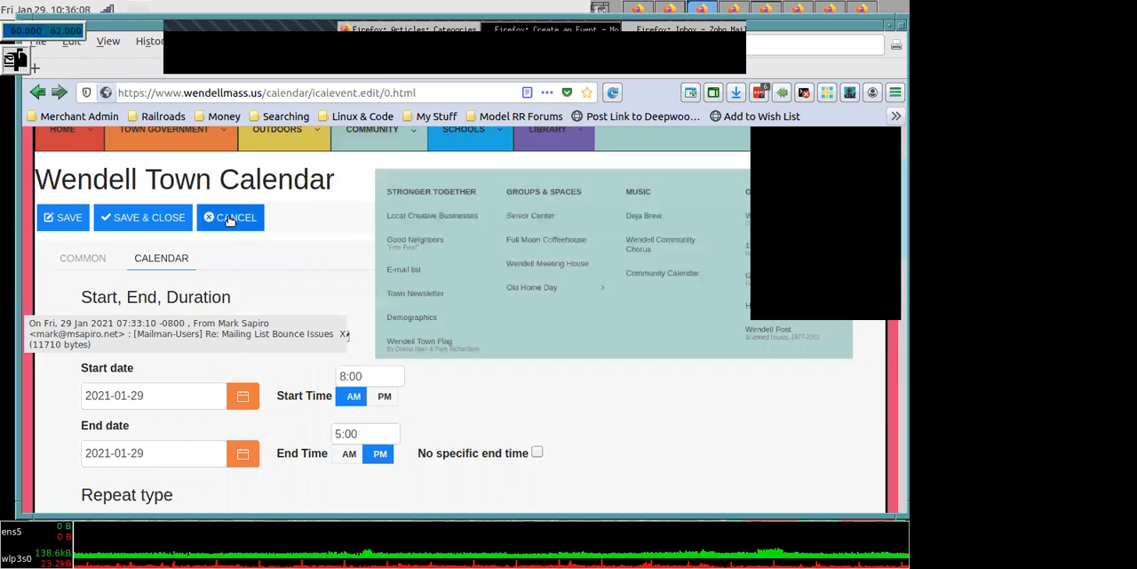
pyautogui.click(230, 219)
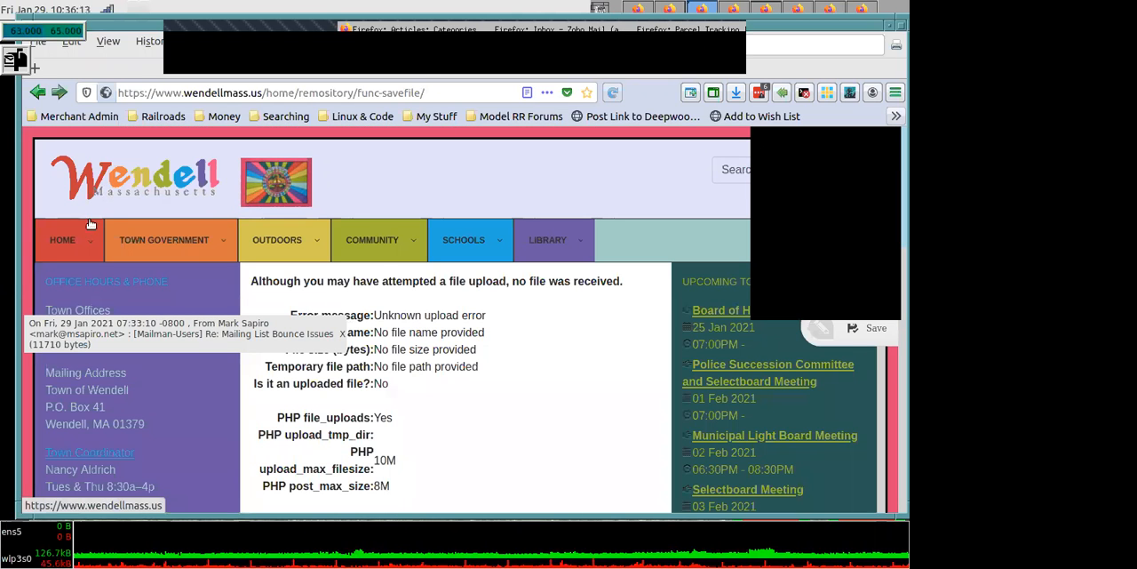
# - From the list of editable events, open the 8 February 2021 Board of Health Meeting and look through its details
pyautogui.moveTo(90, 223)
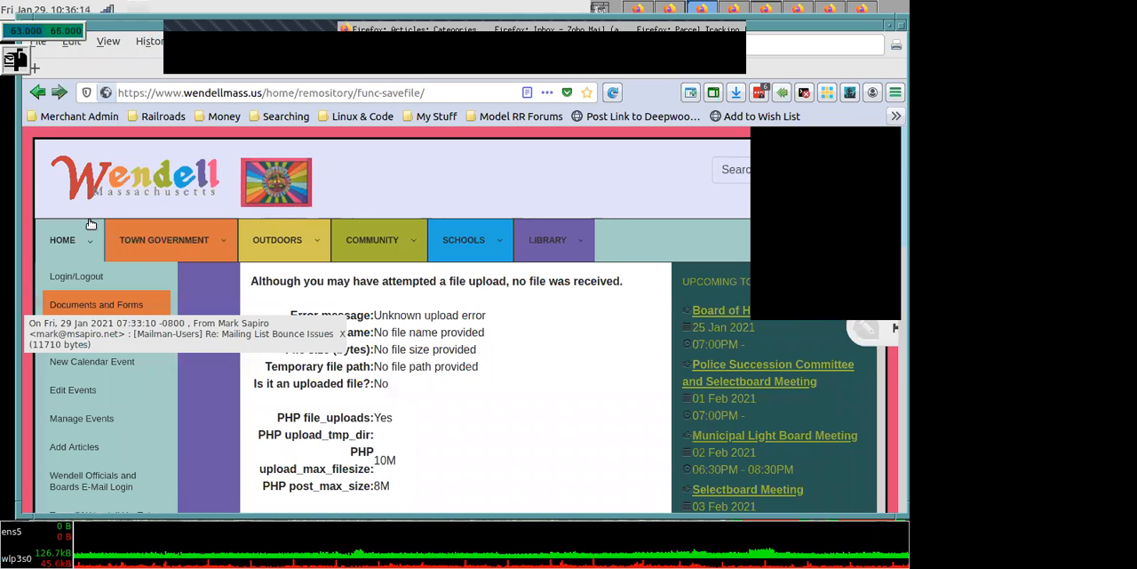
pyautogui.click(73, 397)
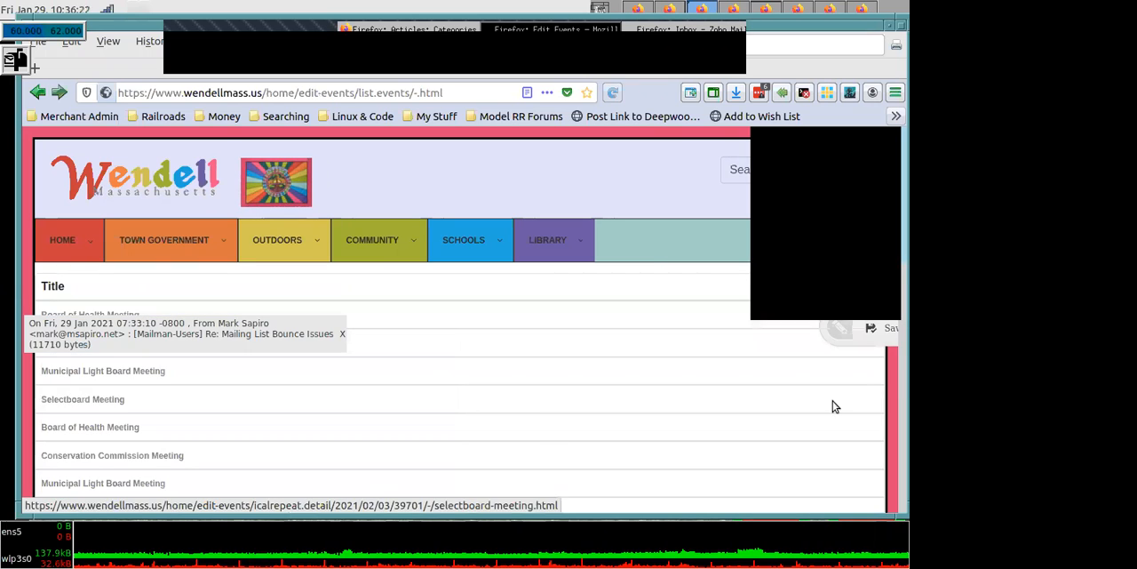
pyautogui.click(121, 433)
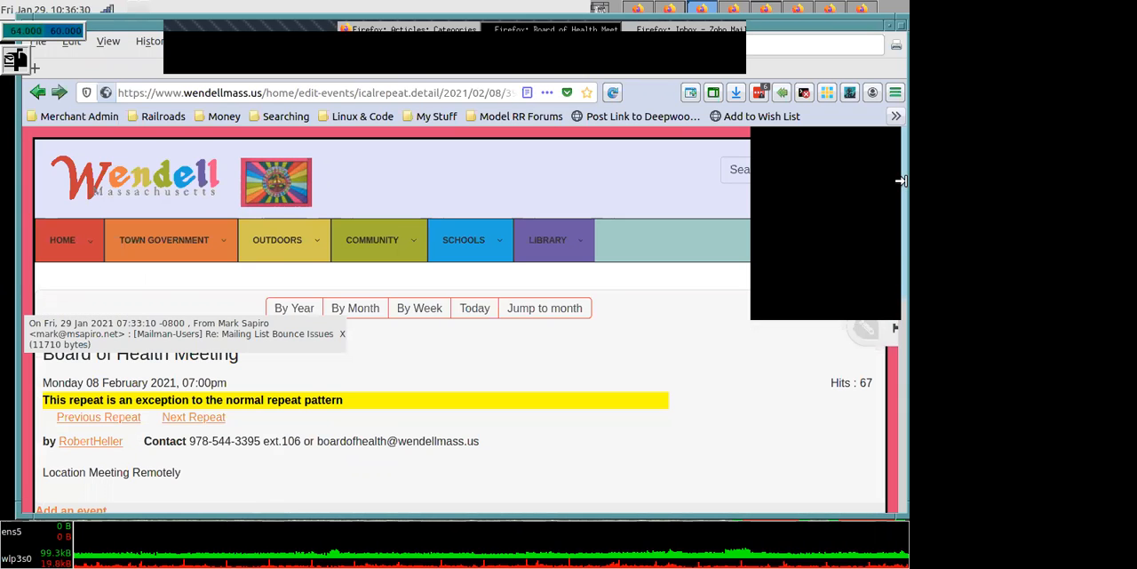
pyautogui.scroll(-3, 897, 238)
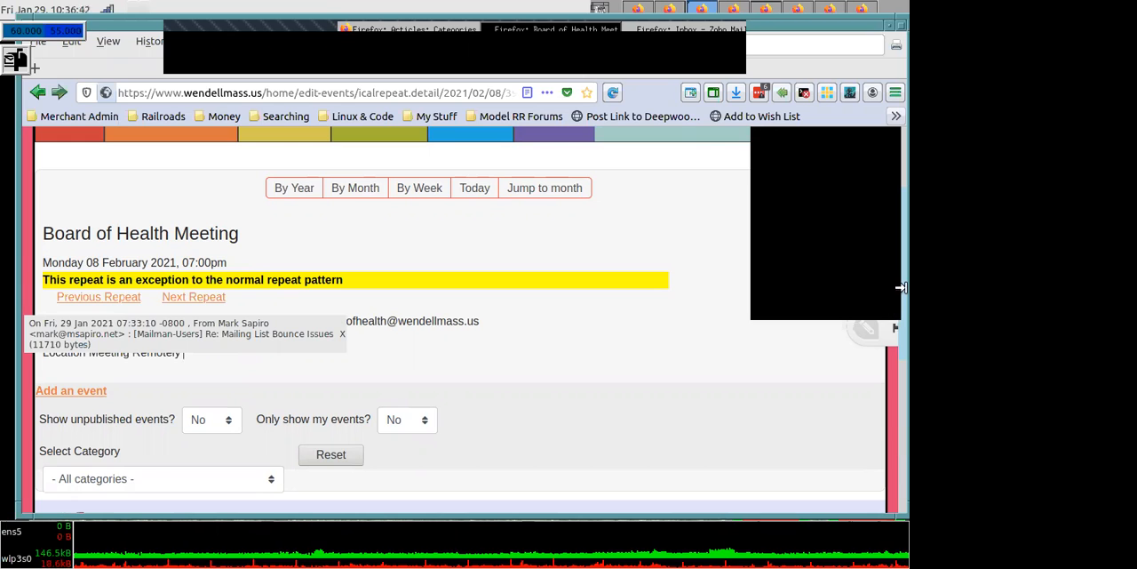
pyautogui.scroll(3, 899, 203)
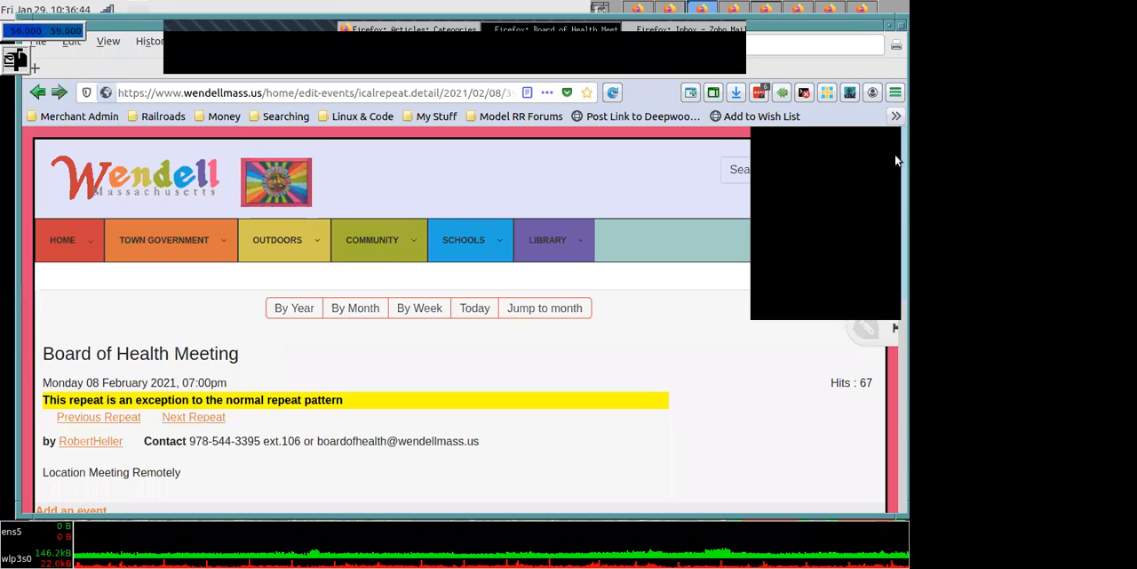
pyautogui.scroll(-5, 897, 348)
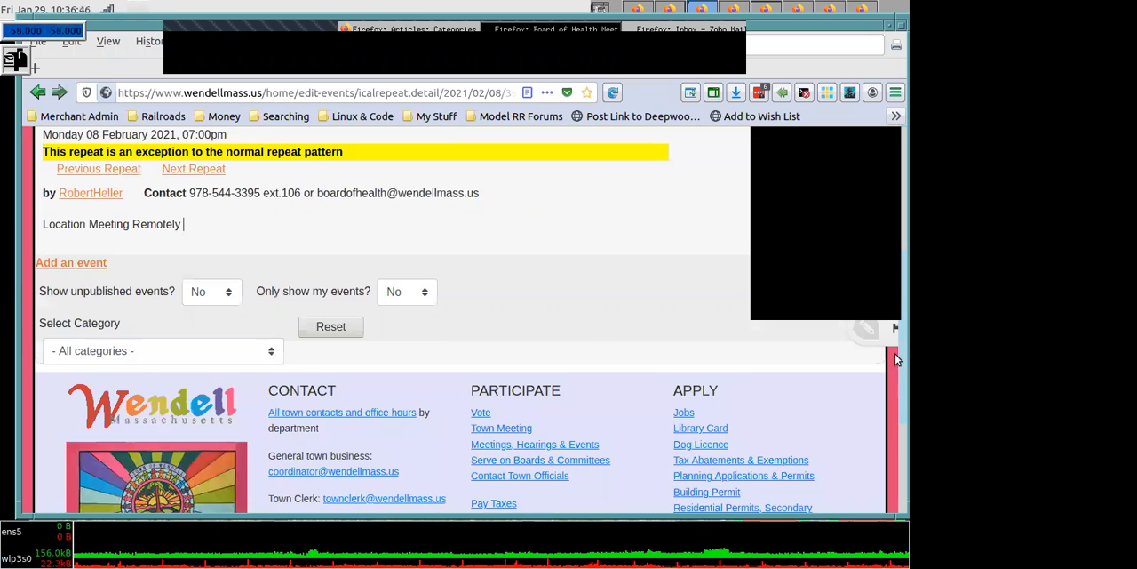
pyautogui.scroll(1, 894, 342)
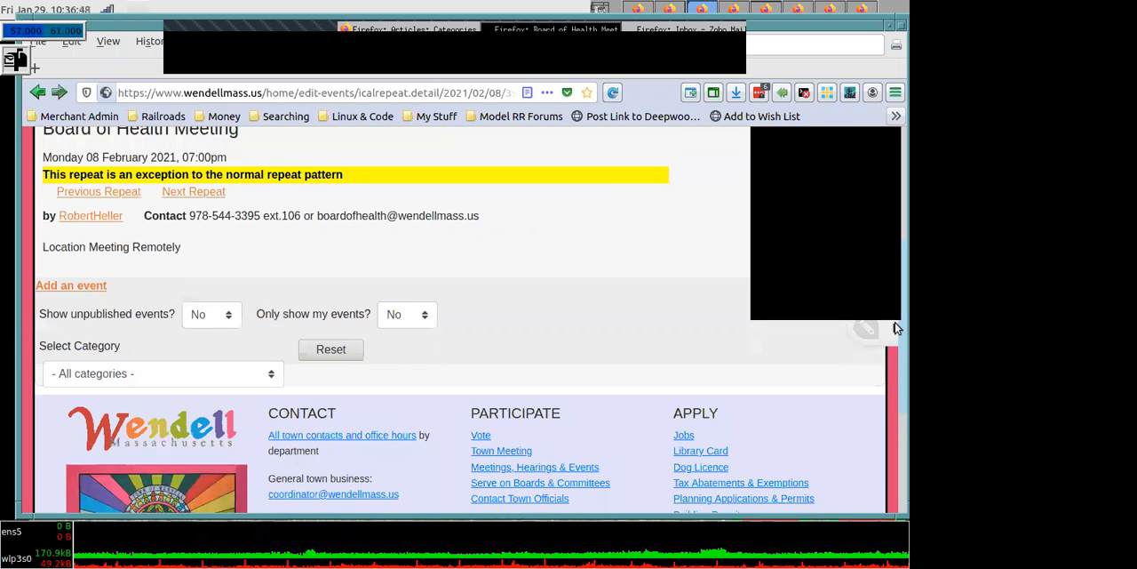
pyautogui.scroll(1, 895, 325)
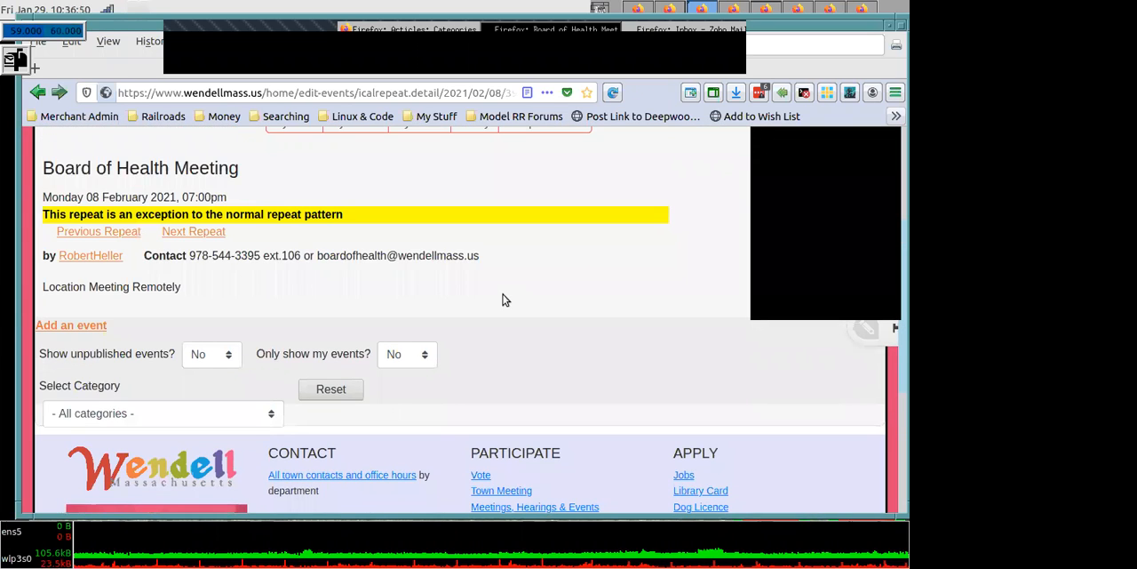
pyautogui.click(256, 283)
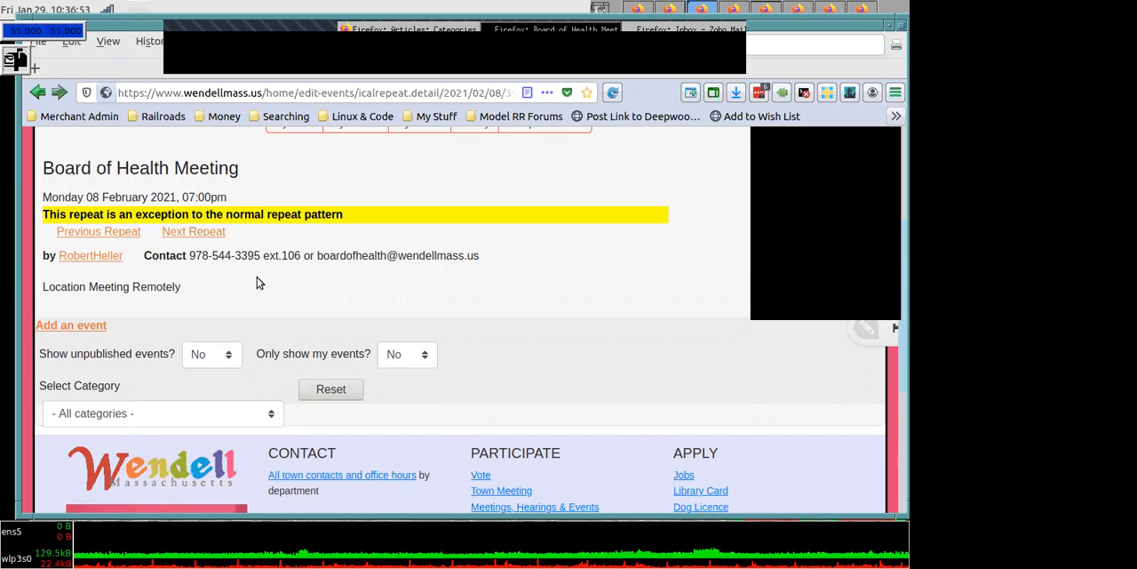
# - Go to the next repeat of the Board of Health Meeting and open its event management options
pyautogui.click(204, 234)
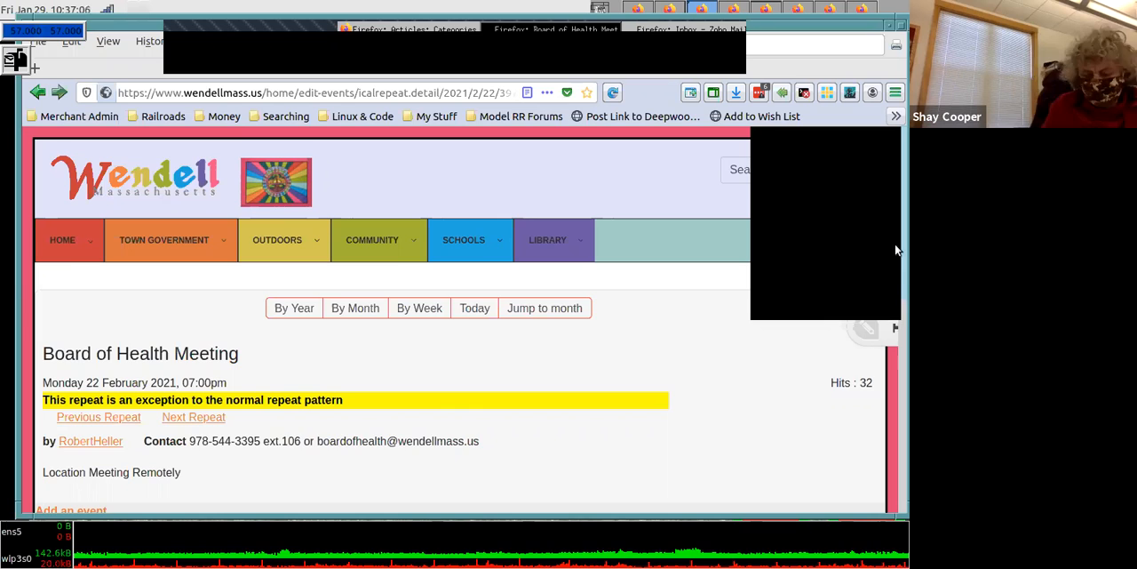
pyautogui.scroll(-1, 895, 266)
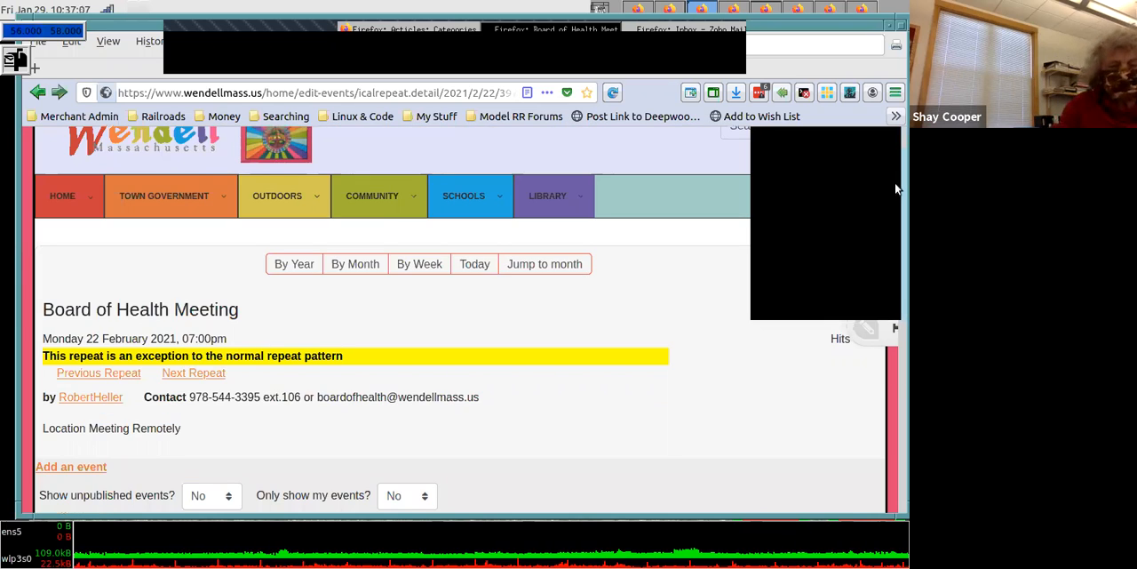
pyautogui.scroll(1, 738, 267)
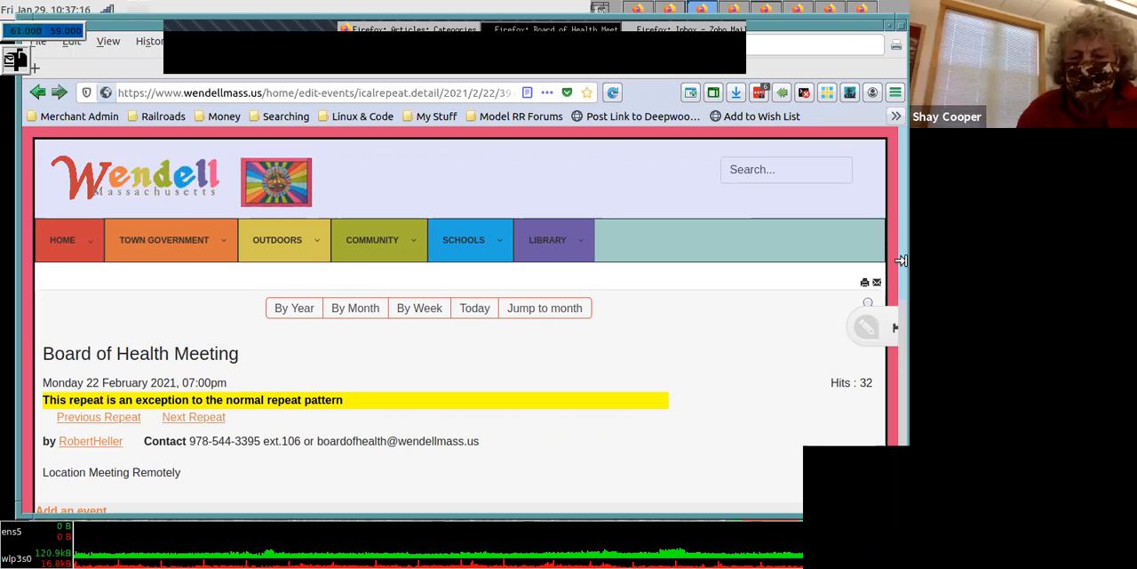
pyautogui.scroll(-2, 894, 266)
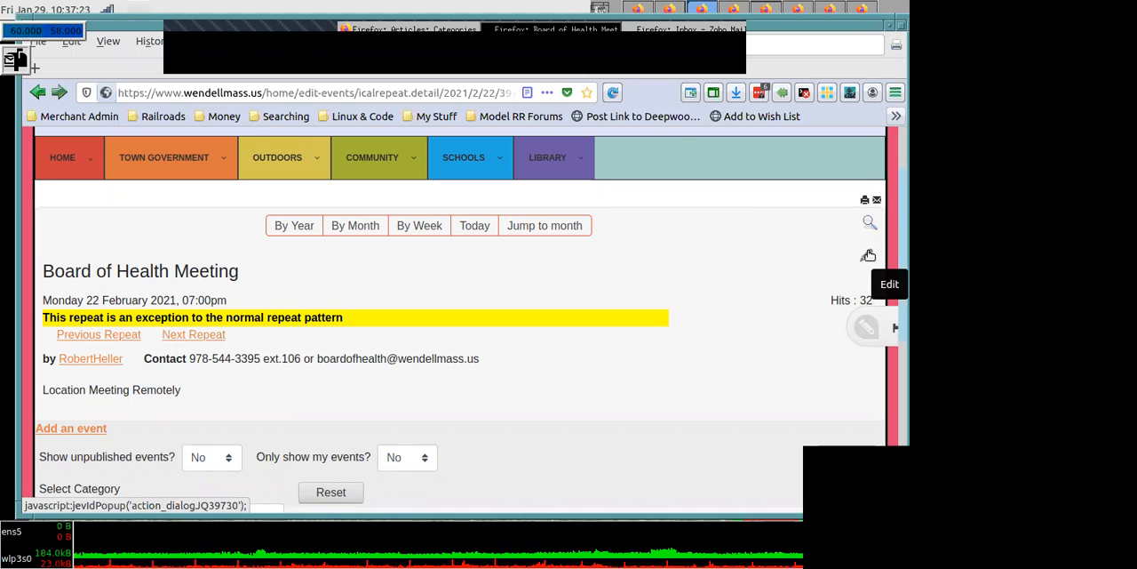
pyautogui.click(867, 255)
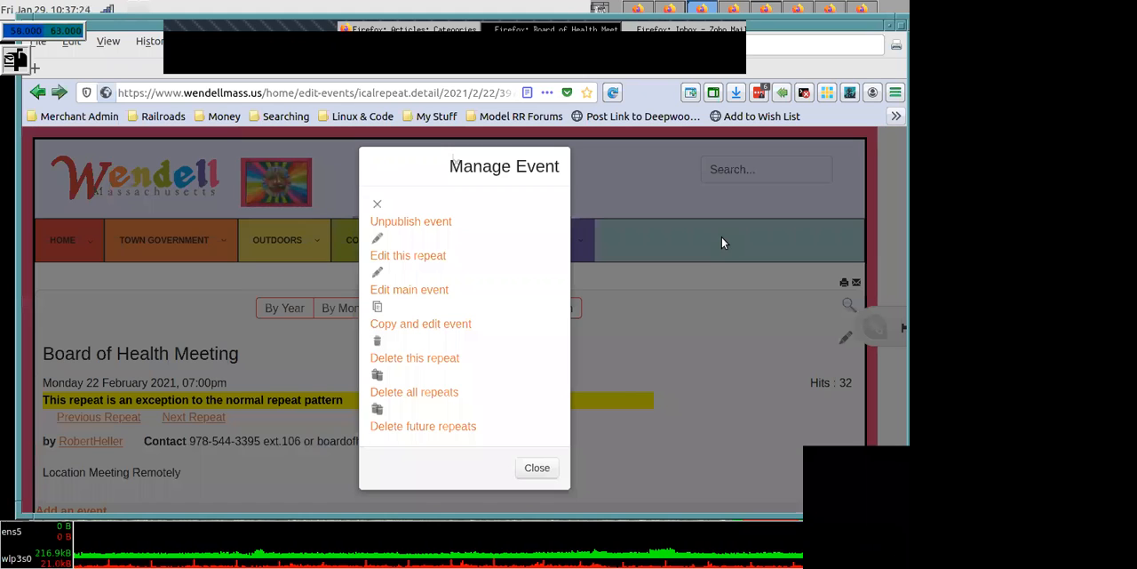
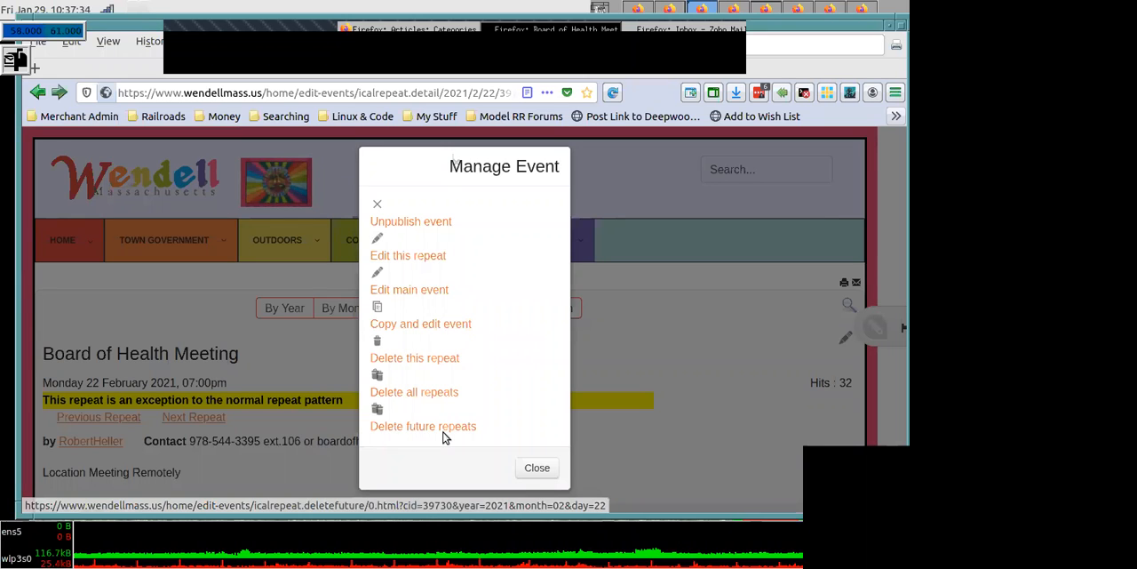
# - Unpublish the 22 February 2021 Board of Health Meeting event and look over that day's event listing
pyautogui.click(538, 468)
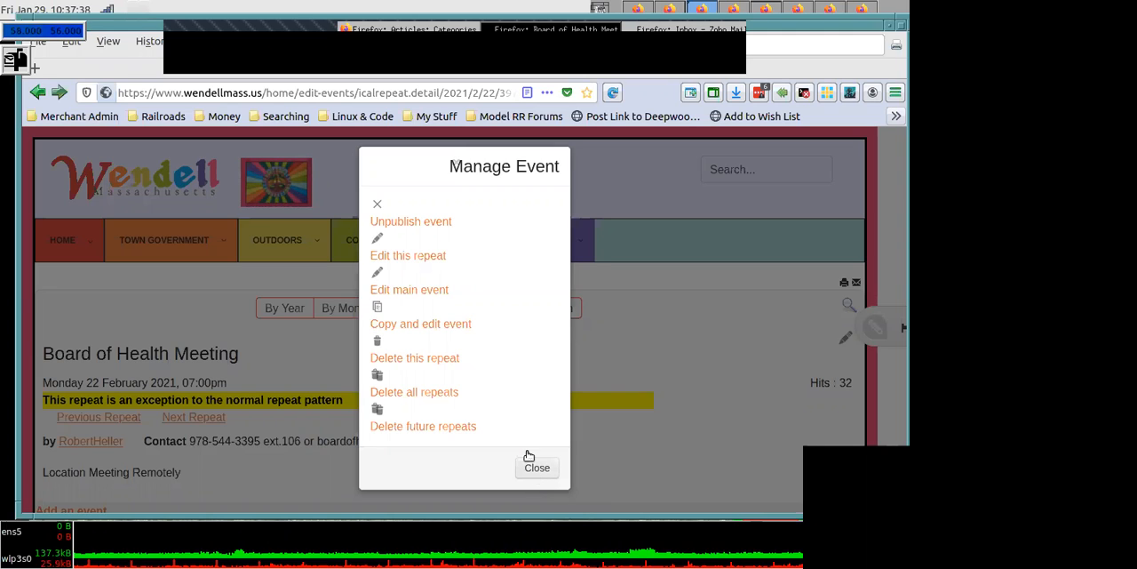
pyautogui.click(379, 207)
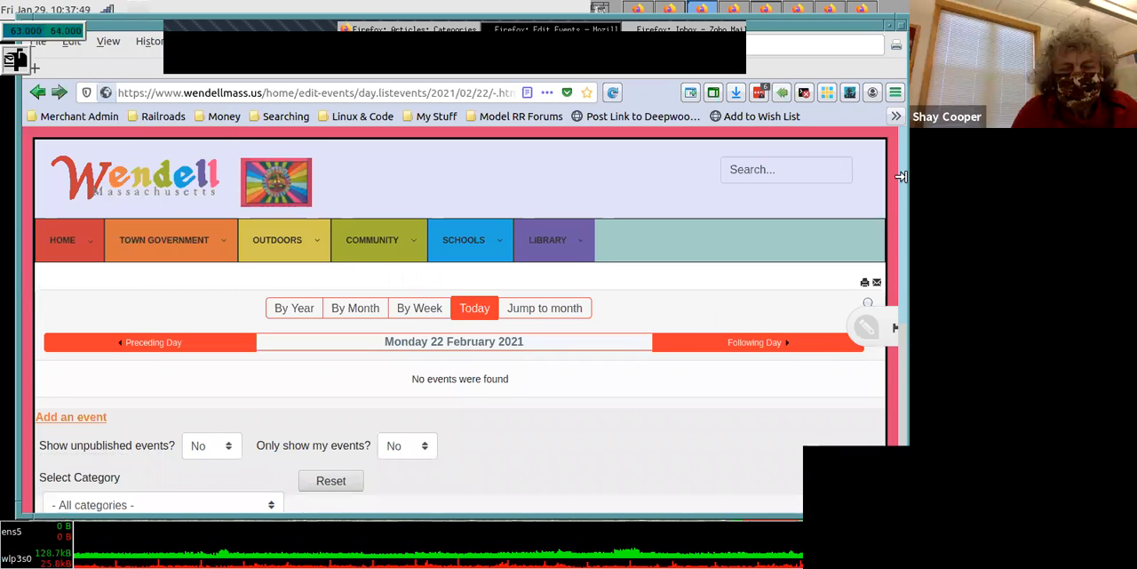
pyautogui.scroll(-3, 899, 222)
pyautogui.scroll(-1, 899, 253)
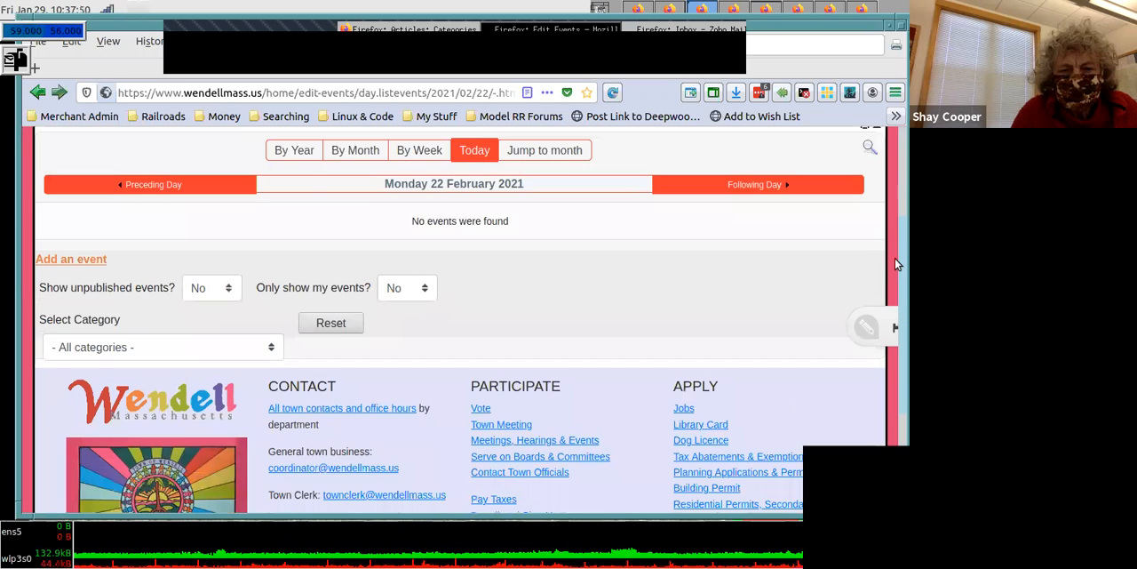
pyautogui.scroll(1, 901, 250)
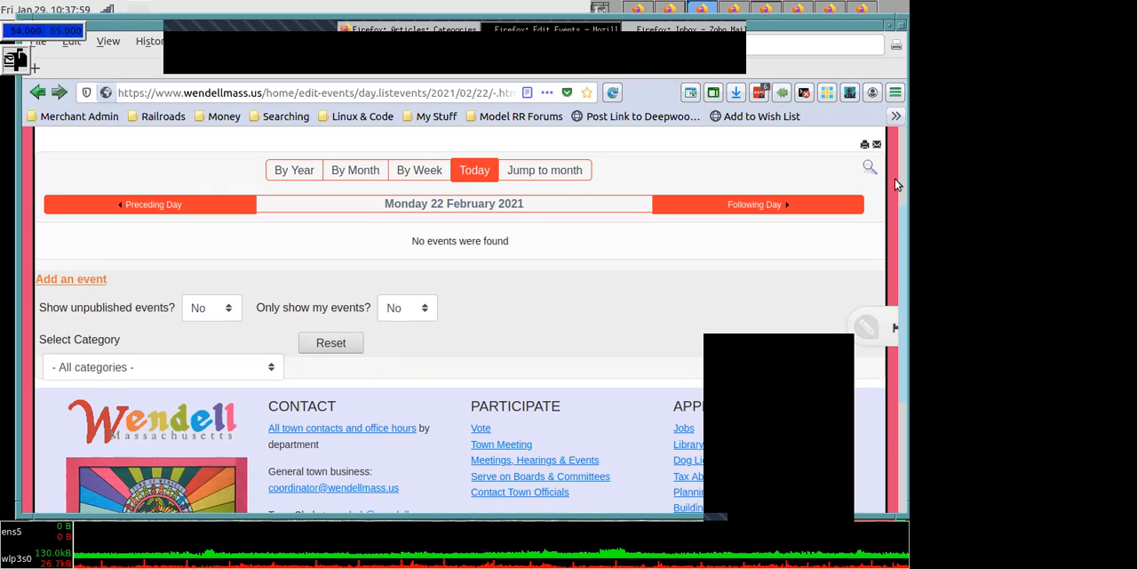
pyautogui.scroll(2, 894, 234)
pyautogui.scroll(-1, 895, 246)
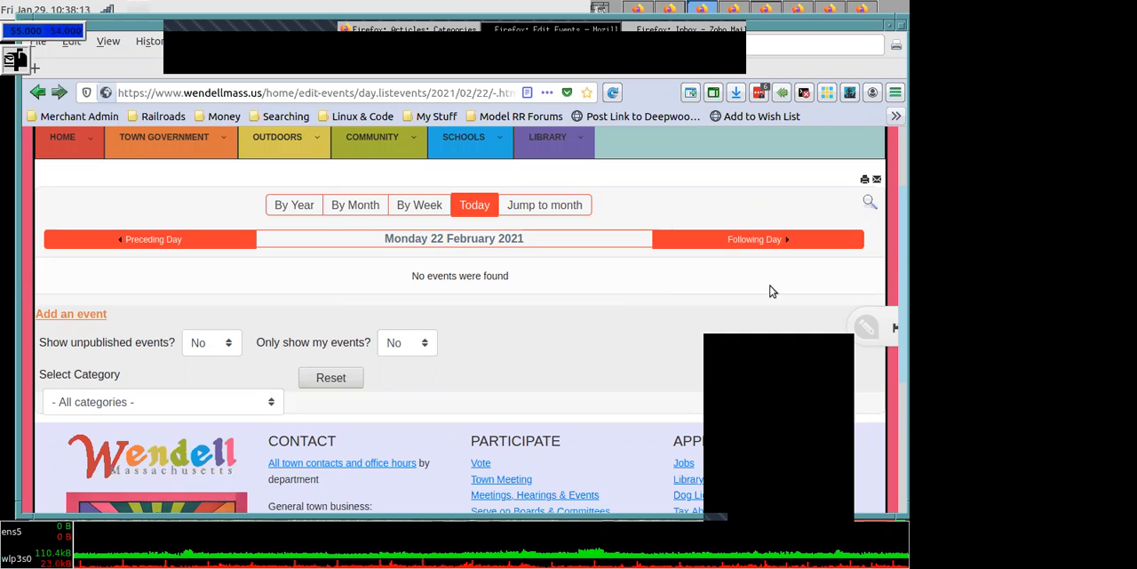
# - Open the Manage Events page and look through the admin panel's list of events by month
pyautogui.moveTo(53, 138)
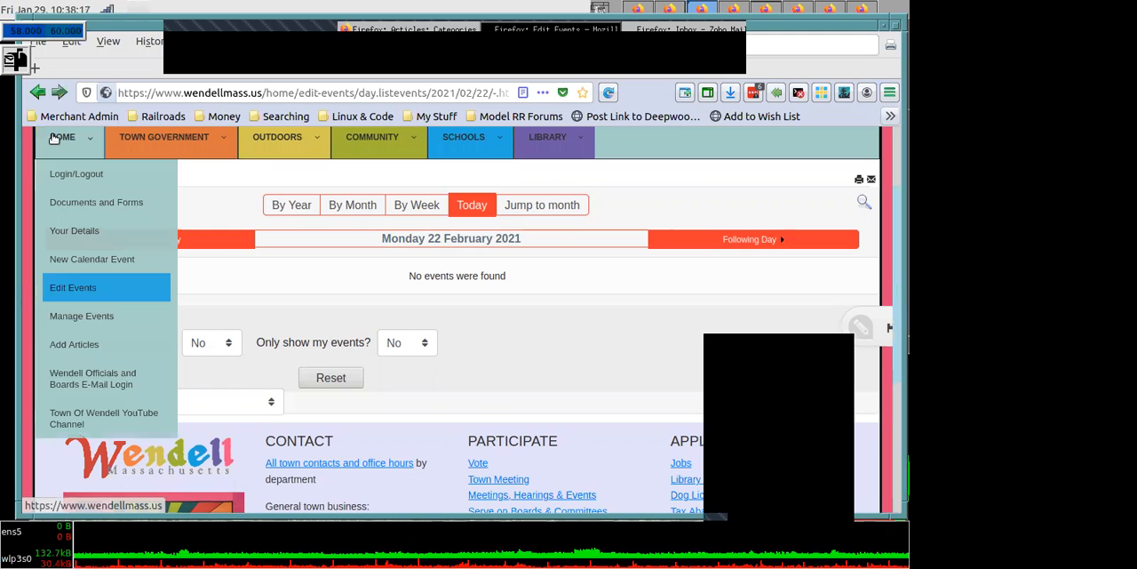
pyautogui.click(92, 322)
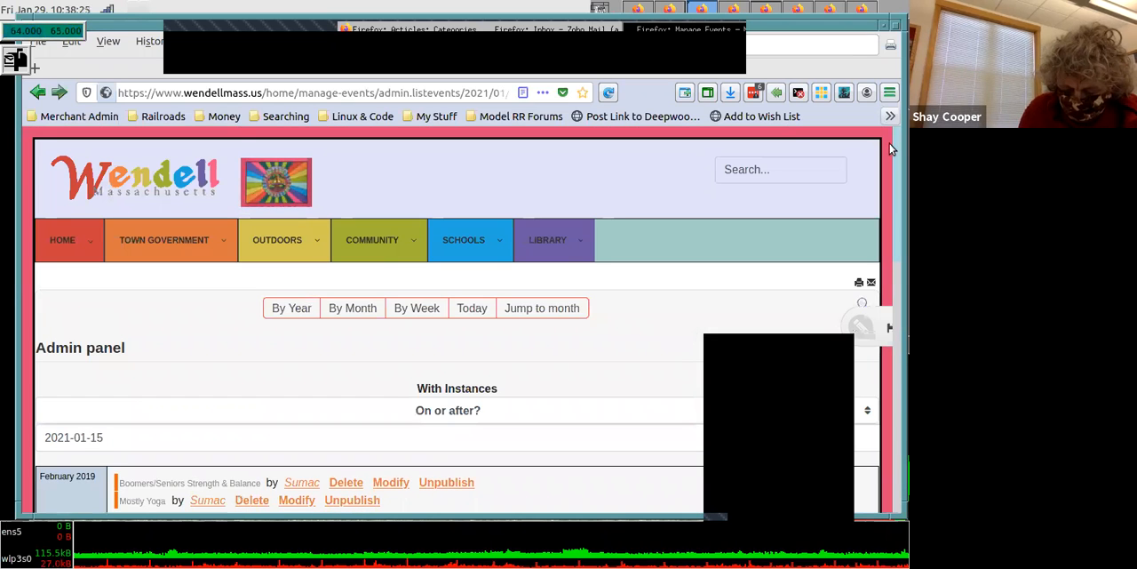
pyautogui.scroll(-1, 892, 150)
pyautogui.scroll(-6, 896, 286)
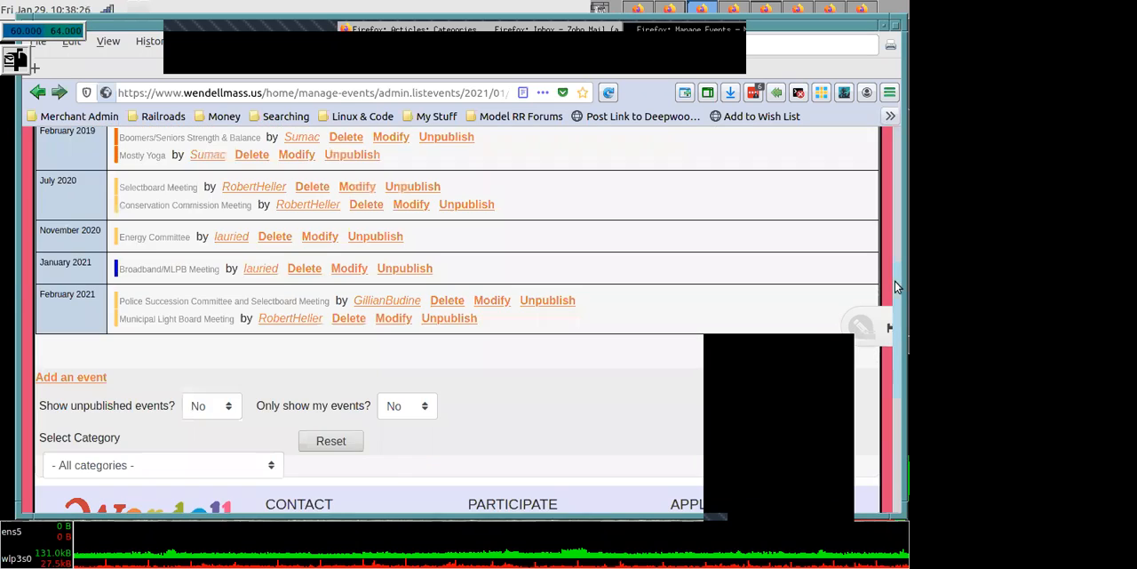
pyautogui.scroll(2, 895, 256)
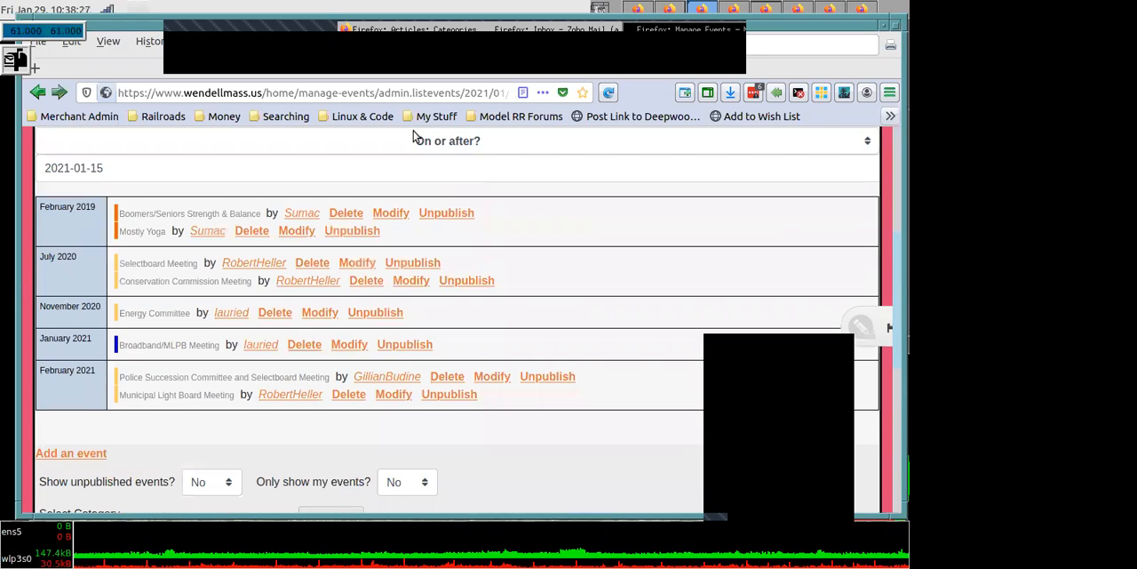
pyautogui.scroll(6, 373, 141)
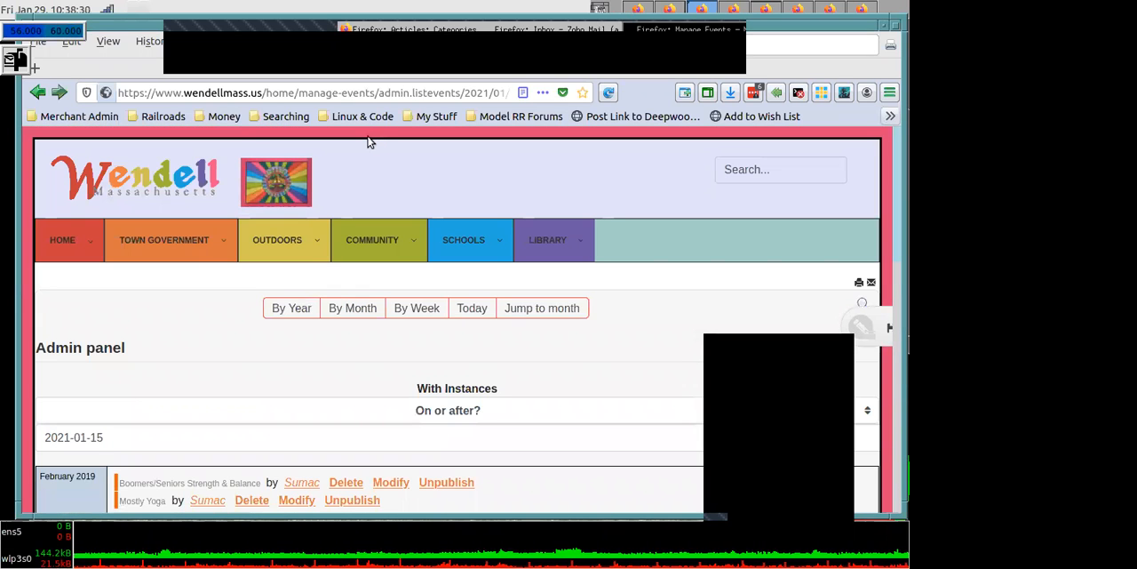
# - Go to the town website's home page and review the meetings under Upcoming Town Events
pyautogui.click(140, 180)
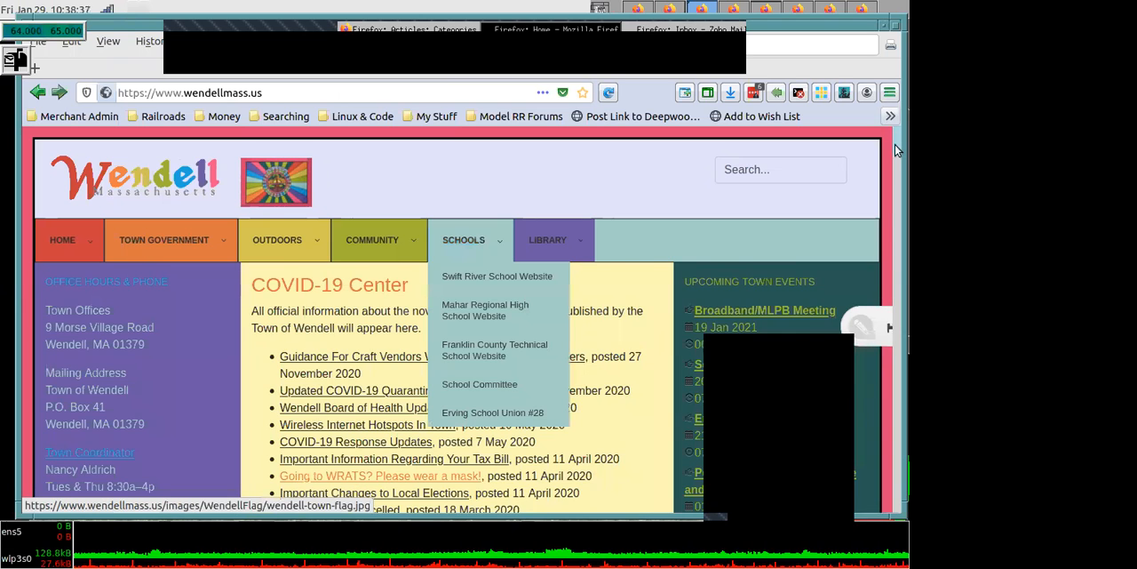
pyautogui.scroll(-3, 895, 146)
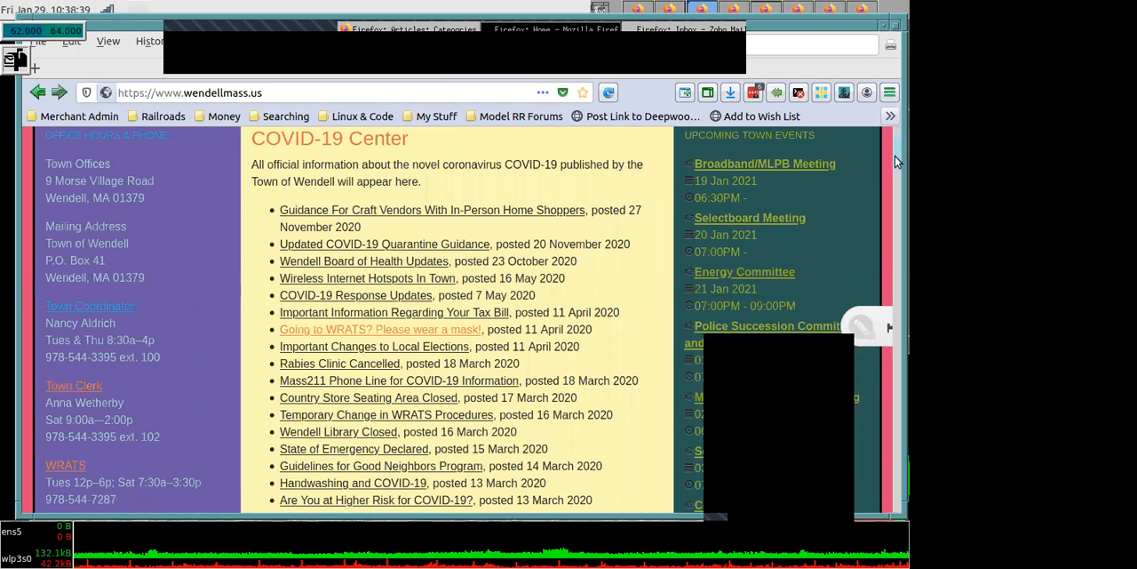
pyautogui.scroll(-3, 894, 155)
pyautogui.scroll(-2, 894, 158)
pyautogui.scroll(-1, 894, 167)
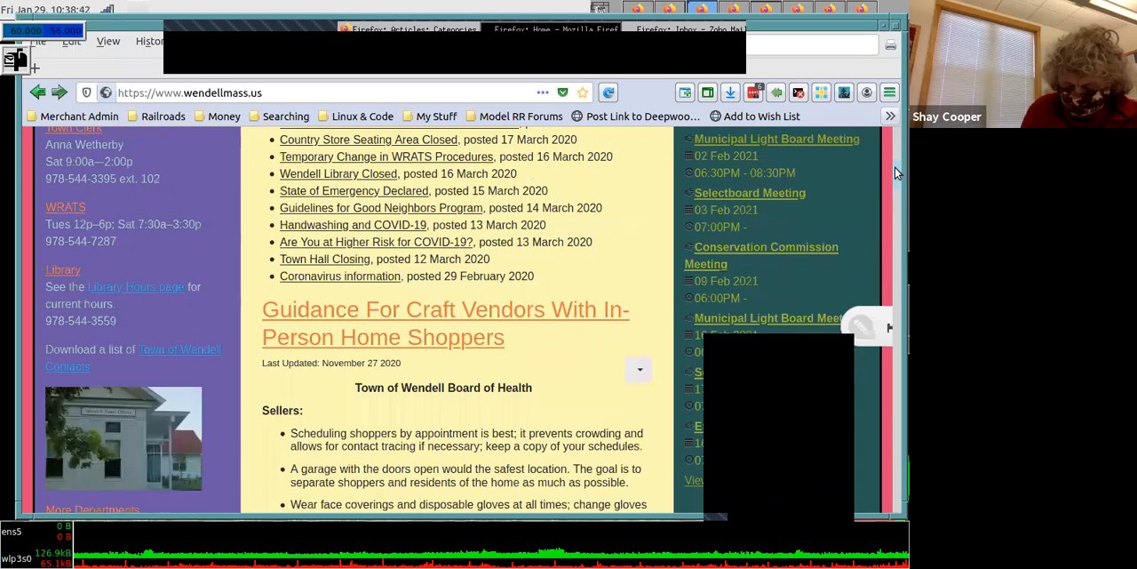
pyautogui.scroll(-2, 894, 178)
pyautogui.scroll(-2, 895, 181)
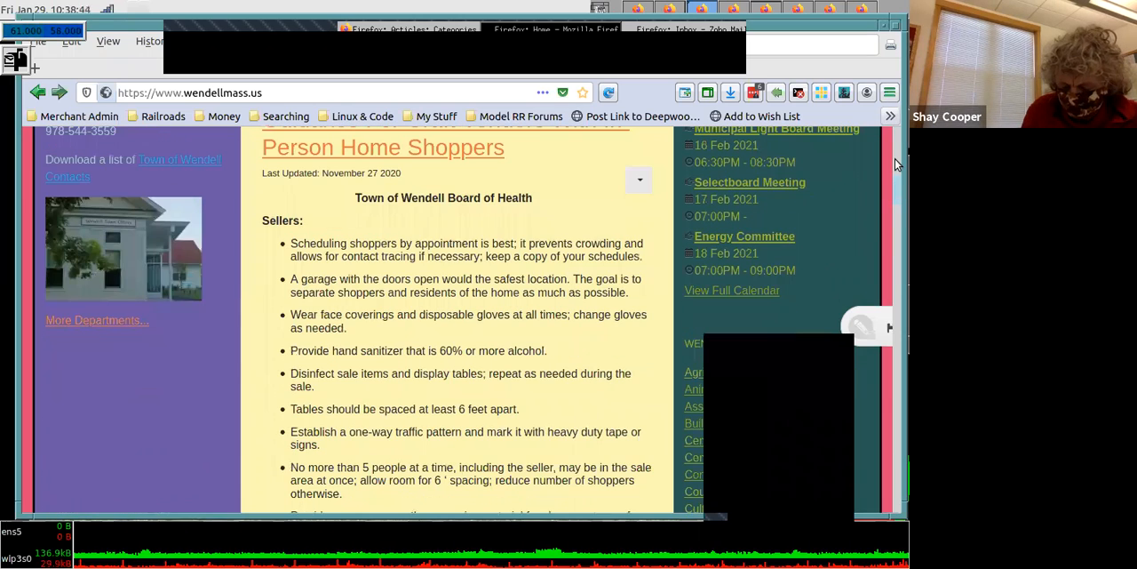
pyautogui.scroll(8, 894, 158)
pyautogui.scroll(1, 895, 148)
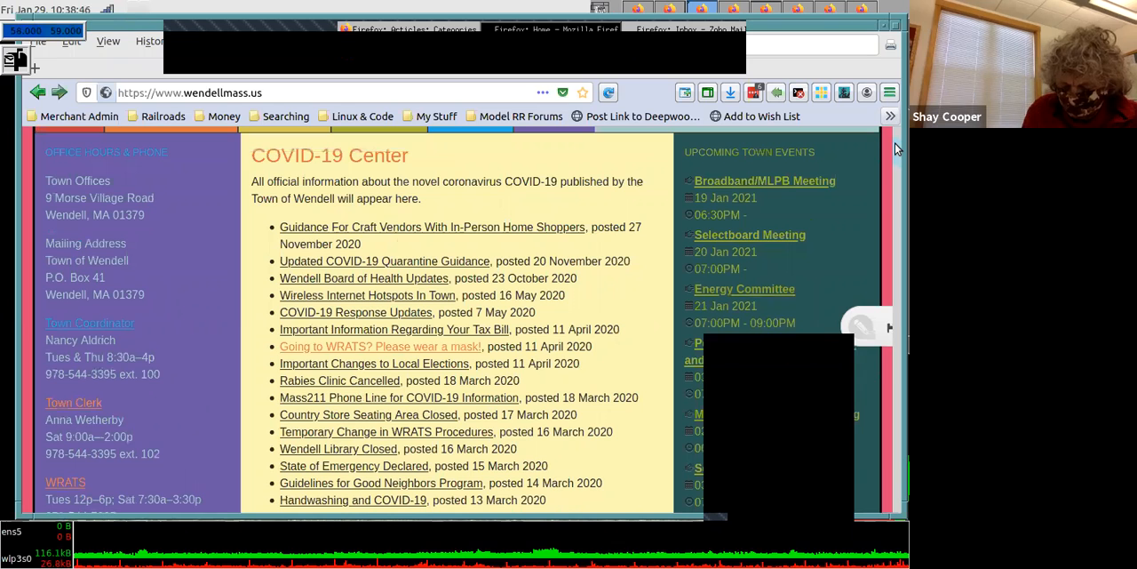
pyautogui.scroll(1, 897, 151)
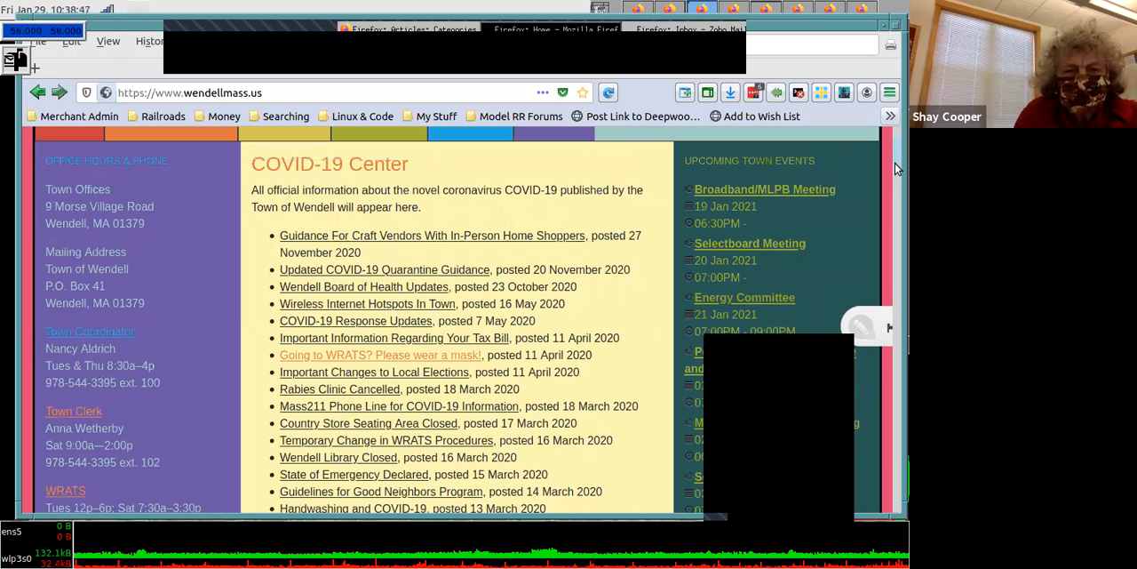
pyautogui.scroll(-5, 895, 162)
pyautogui.scroll(1, 895, 160)
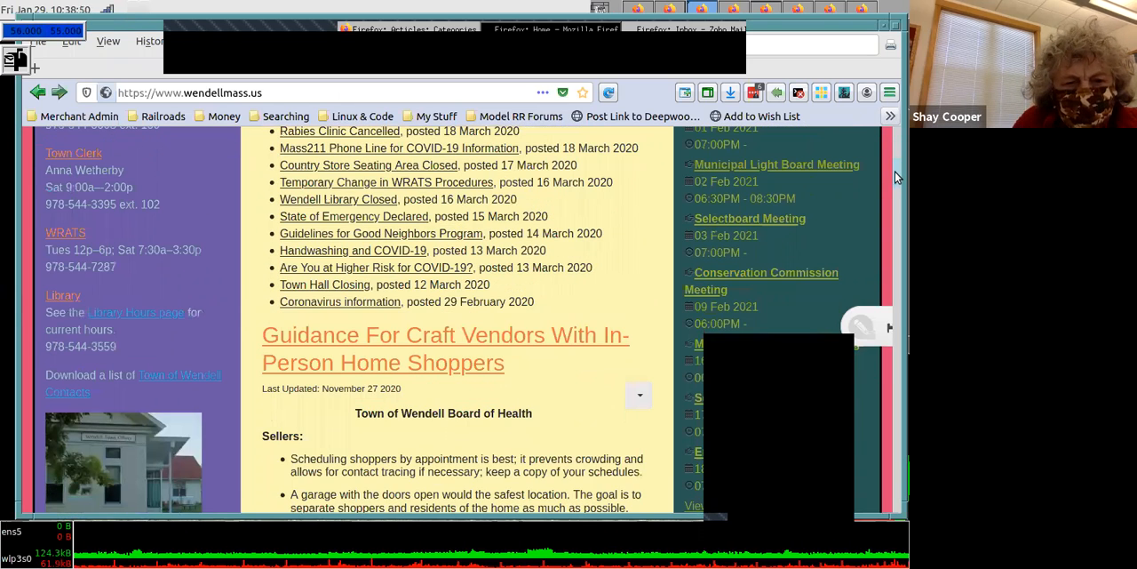
pyautogui.scroll(-3, 894, 171)
pyautogui.scroll(-2, 894, 181)
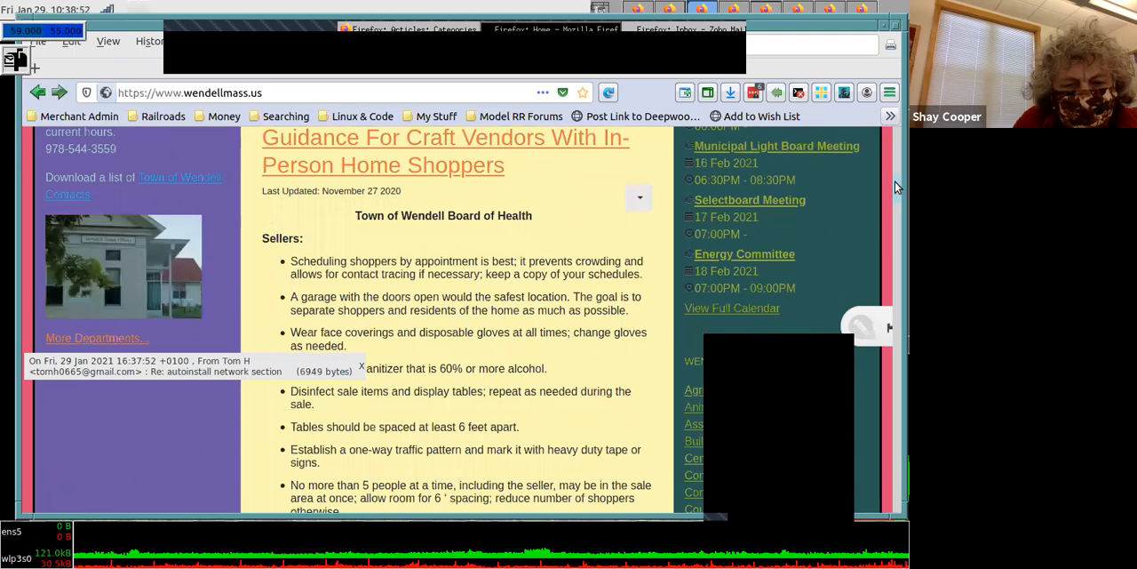
pyautogui.scroll(-1, 772, 234)
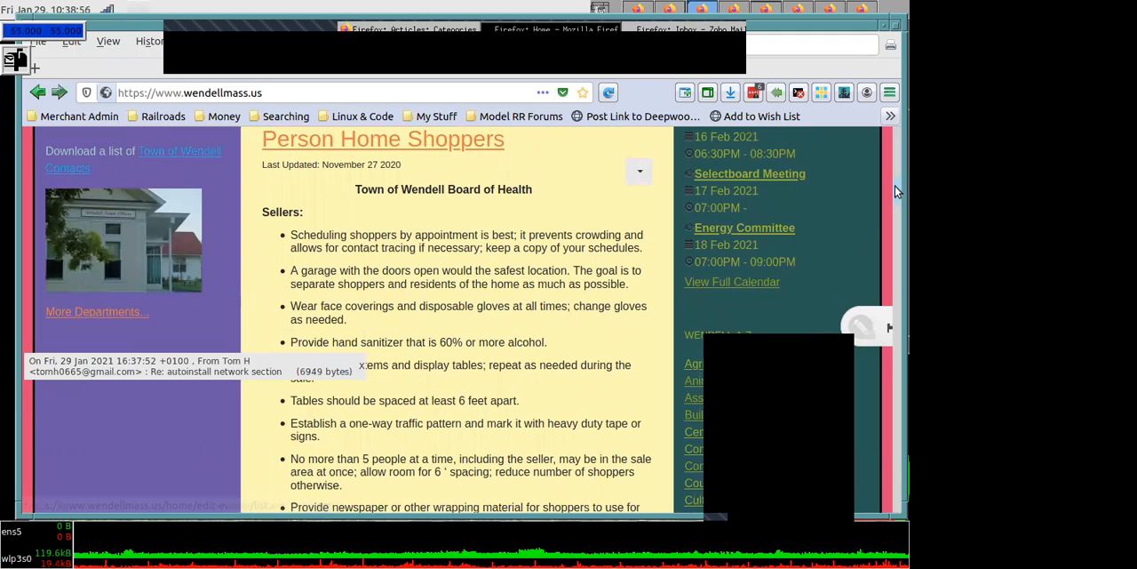
# - Open the 19 January 2021 Broadband/MLPB Meeting from Upcoming Town Events and unpublish the event
pyautogui.scroll(5, 639, 239)
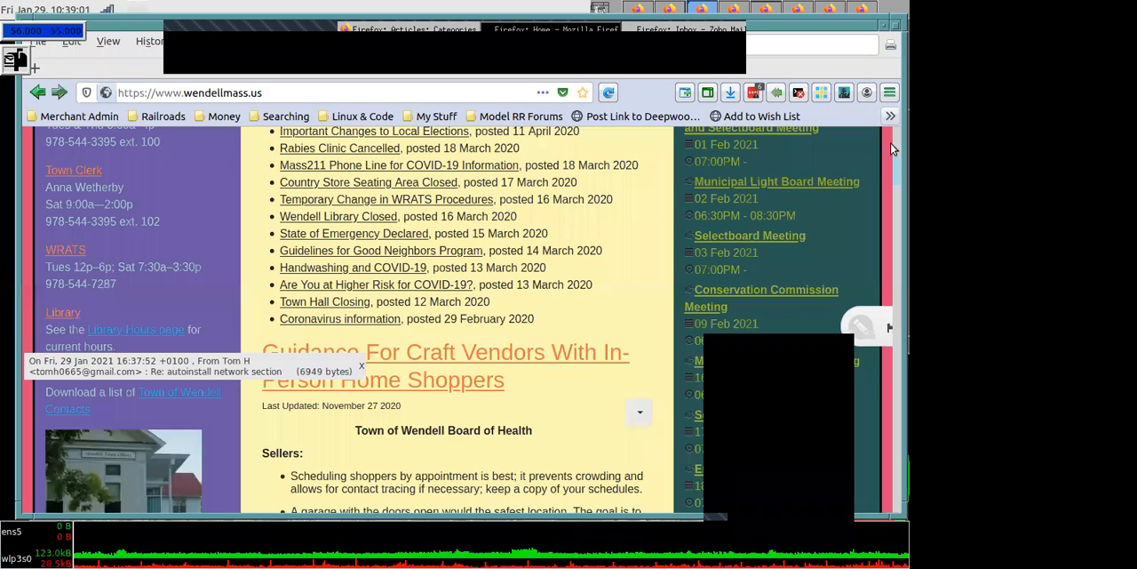
pyautogui.scroll(6, 895, 151)
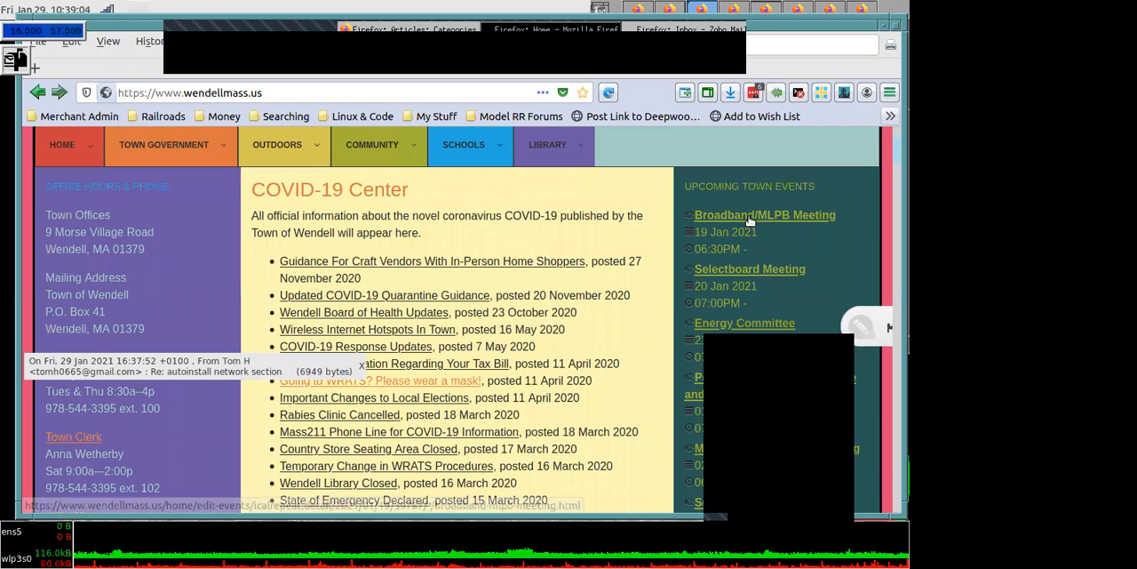
pyautogui.click(751, 219)
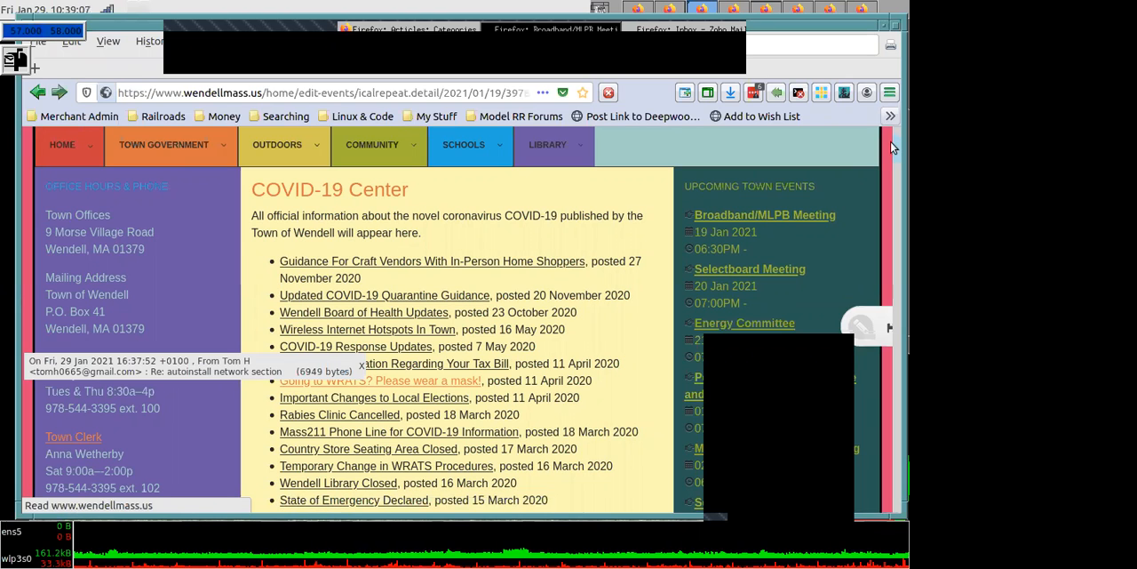
pyautogui.scroll(-3, 883, 201)
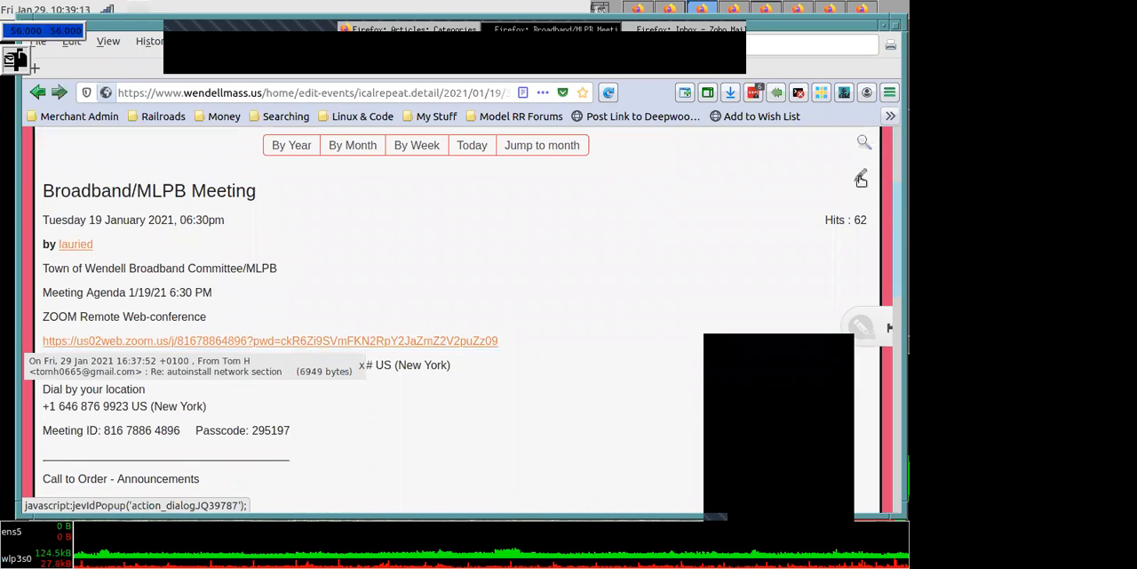
pyautogui.click(861, 177)
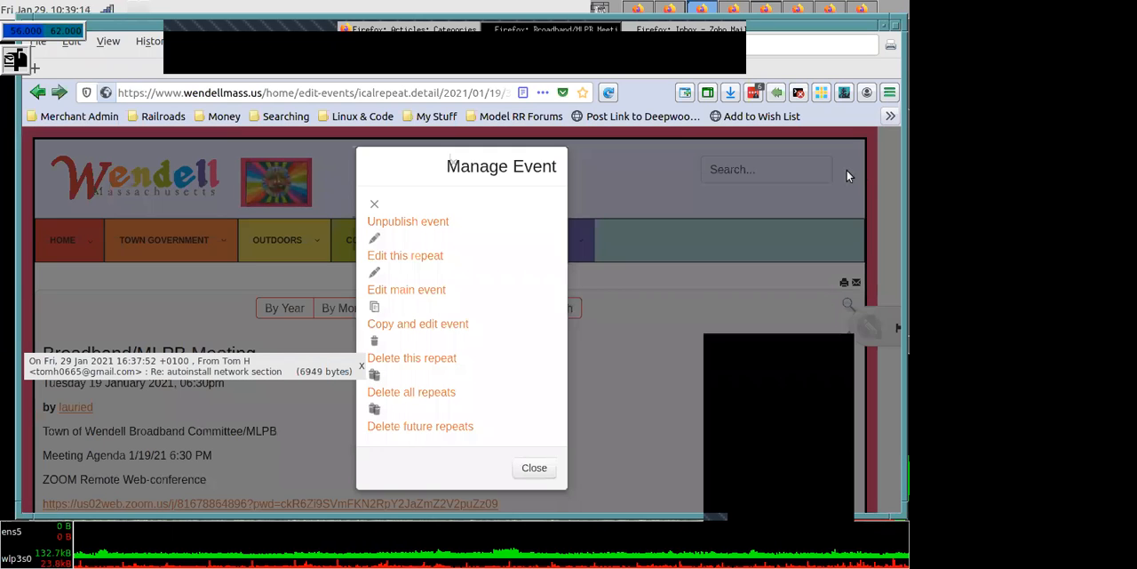
pyautogui.click(376, 206)
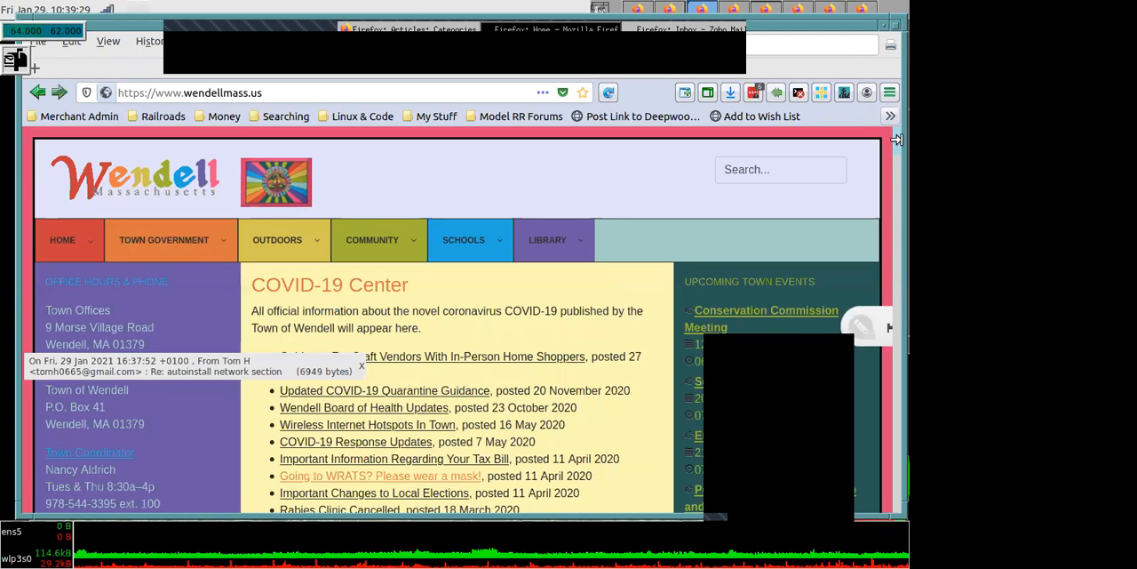
# - Examine the home page's Upcoming Town Events list again for the meetings from January through February 2021
pyautogui.scroll(-3, 895, 153)
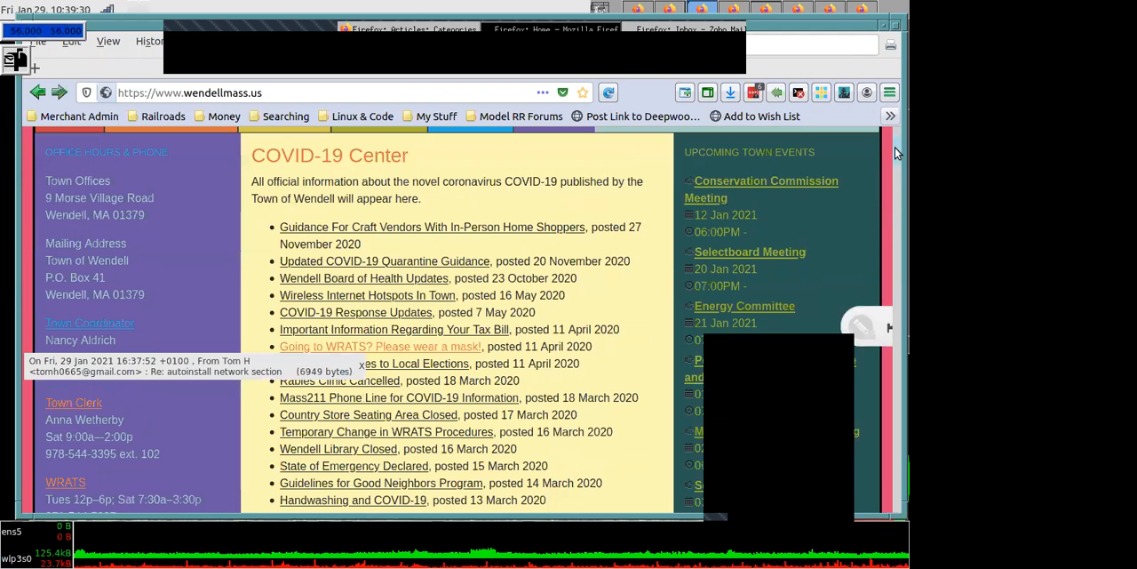
pyautogui.moveTo(895, 147); pyautogui.dragTo(894, 182)
pyautogui.scroll(1, 894, 181)
pyautogui.scroll(1, 894, 180)
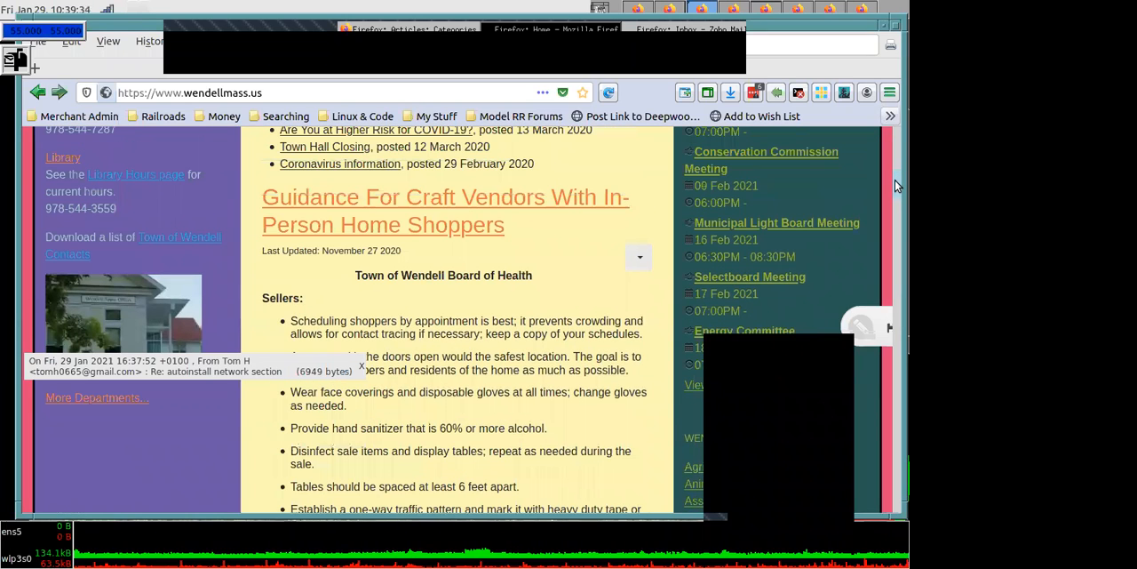
pyautogui.scroll(2, 895, 179)
pyautogui.scroll(3, 894, 165)
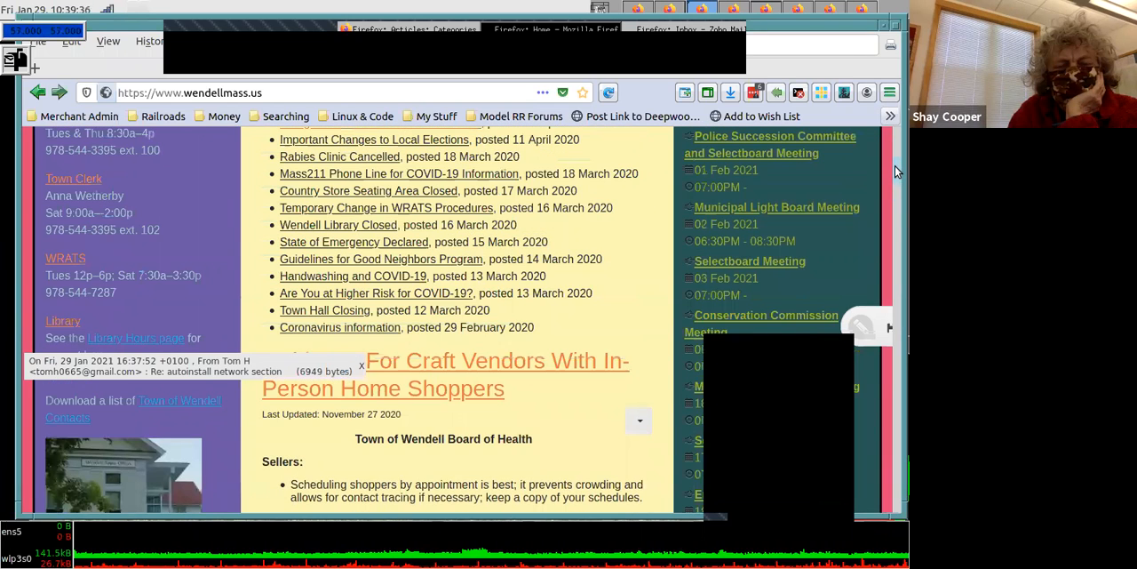
pyautogui.scroll(1, 895, 168)
pyautogui.scroll(-1, 894, 166)
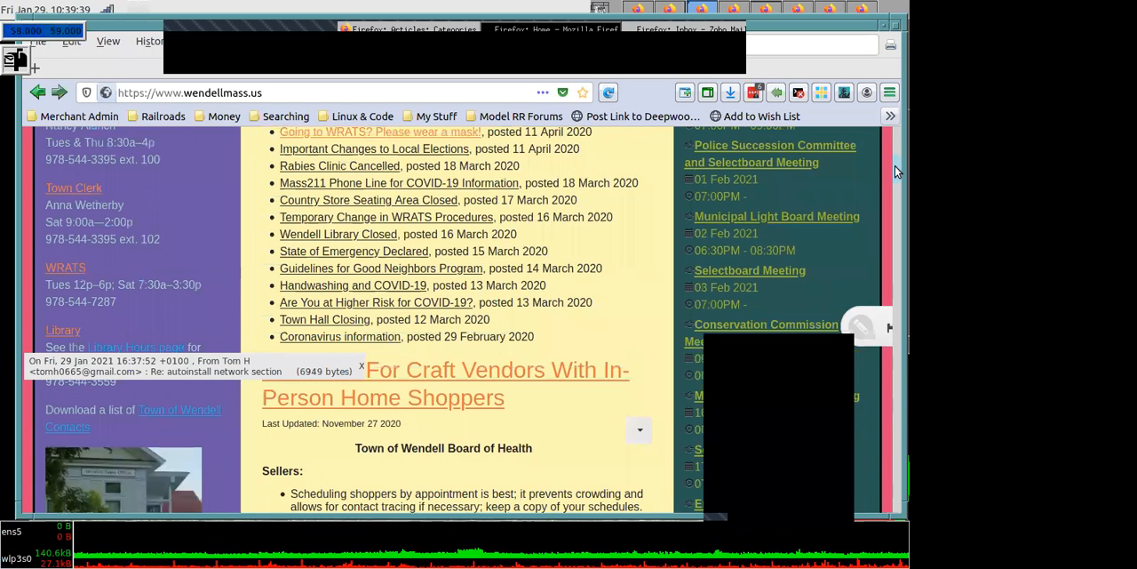
pyautogui.scroll(-1, 897, 142)
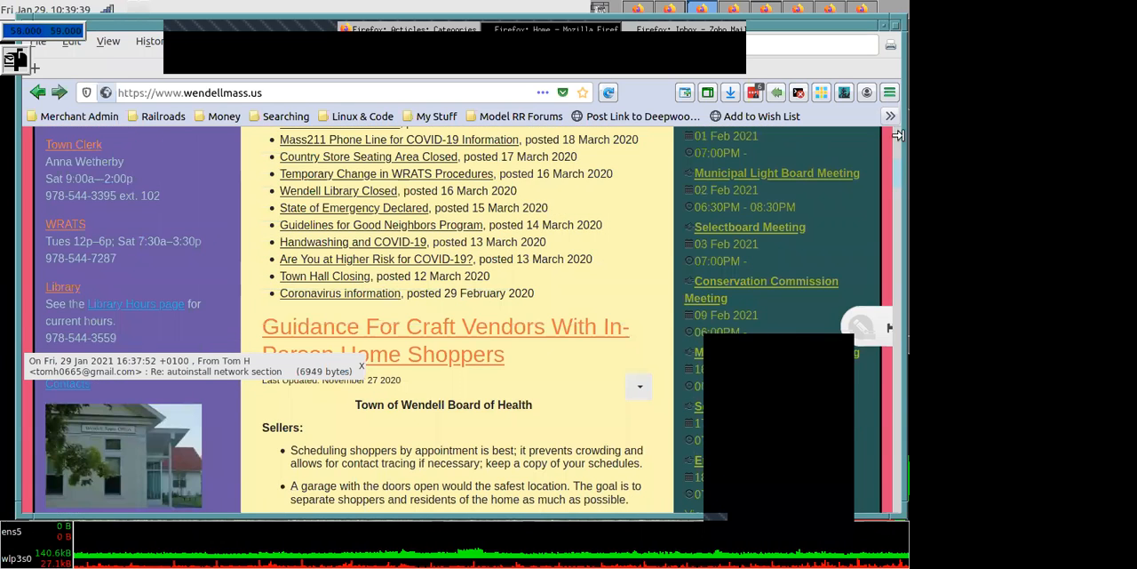
pyautogui.click(895, 130)
pyautogui.scroll(-5, 897, 160)
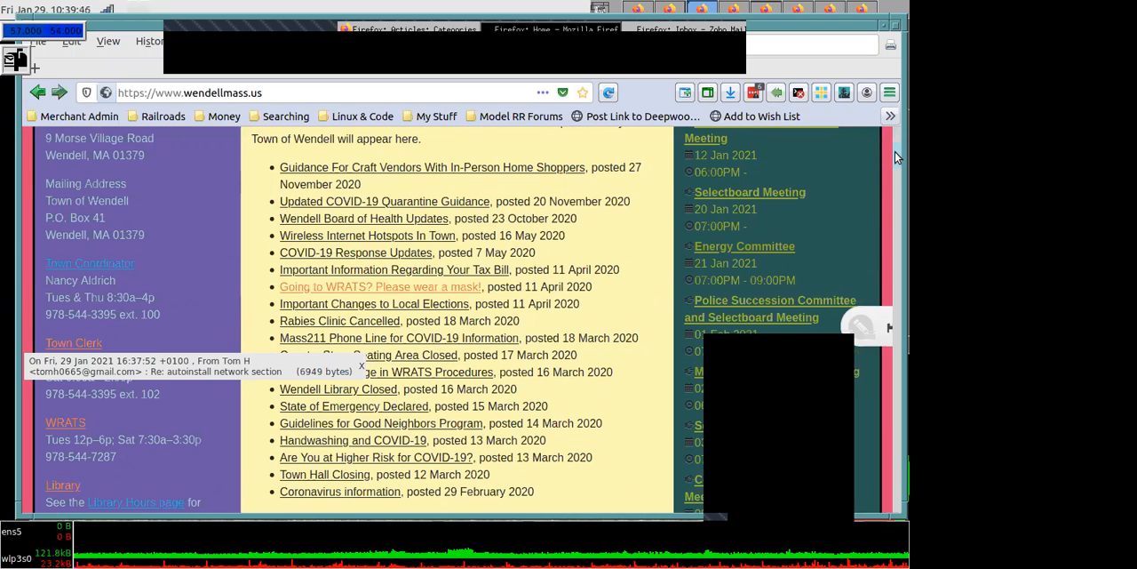
pyautogui.scroll(1, 895, 151)
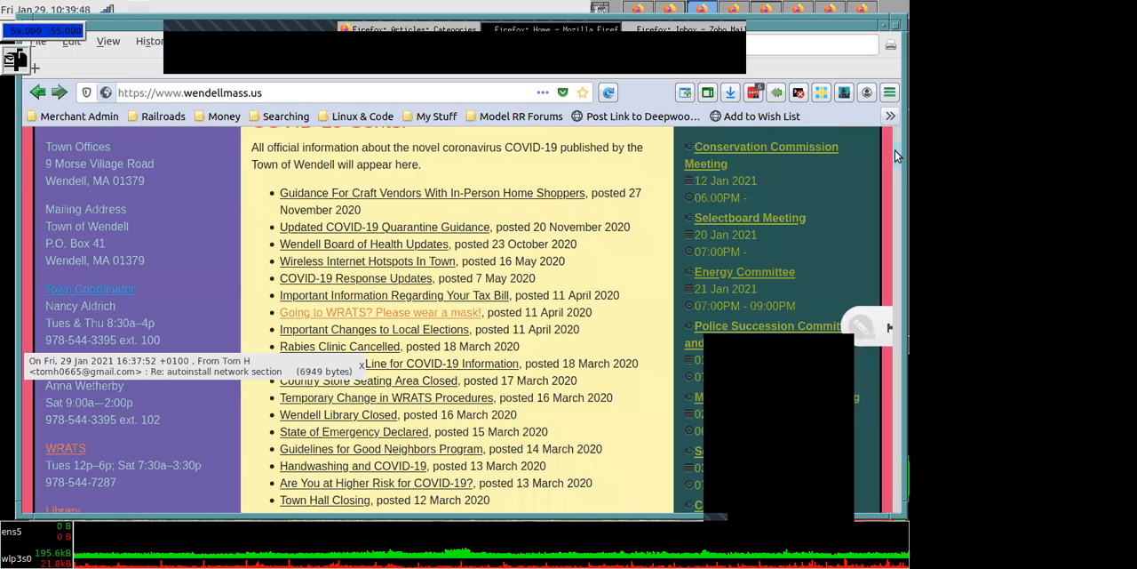
pyautogui.scroll(-3, 895, 159)
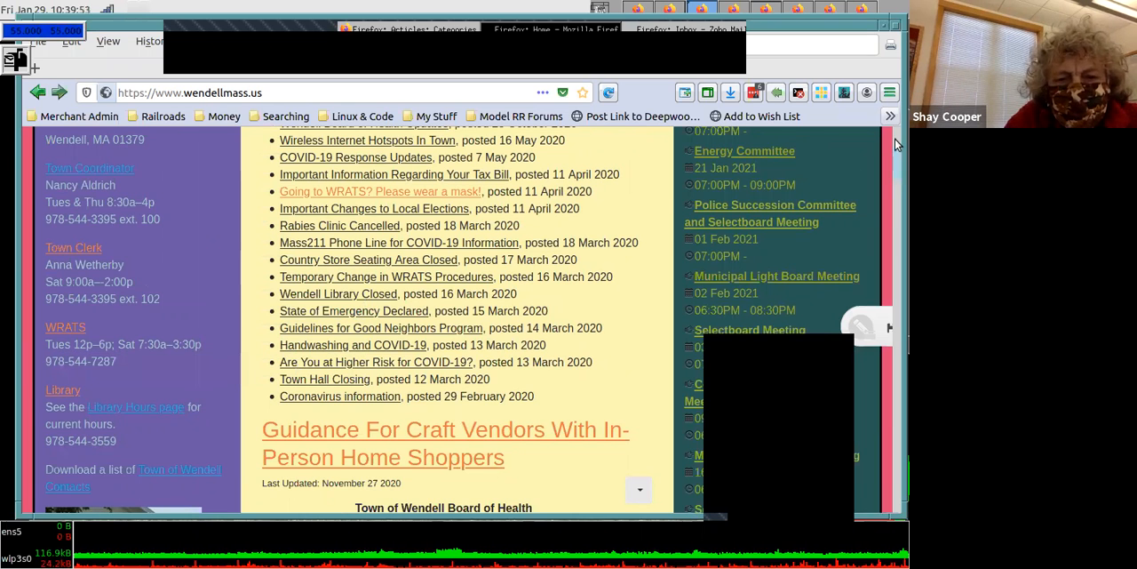
# - Open the Board of Health page from the Health & Safety group under the site's Town Government section
pyautogui.scroll(5, 895, 144)
pyautogui.scroll(1, 896, 144)
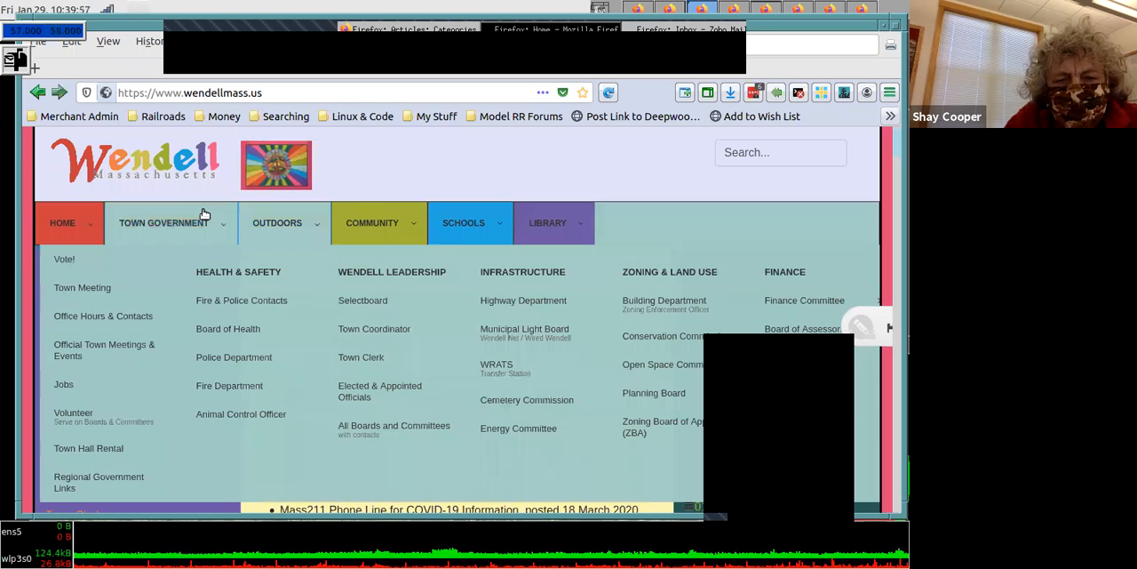
pyautogui.moveTo(204, 213)
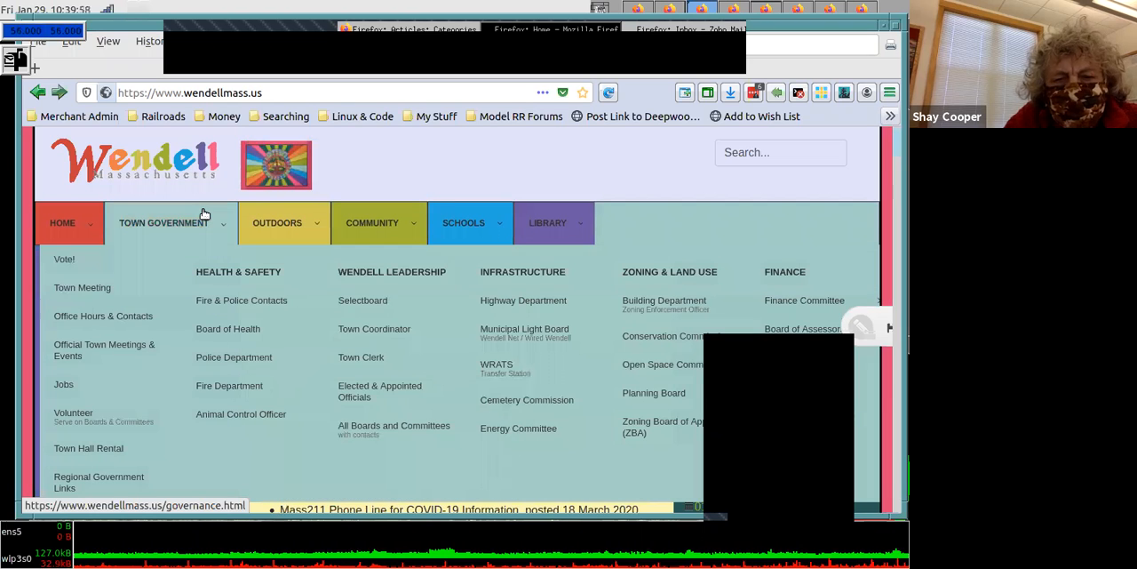
pyautogui.click(232, 332)
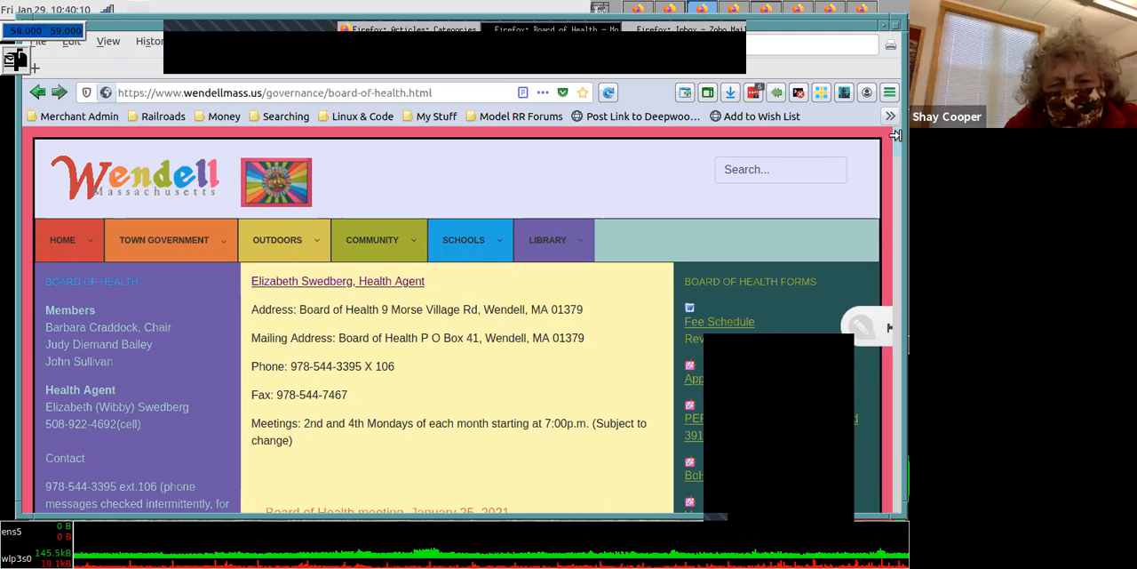
# - Examine the Board of Health page's contact details, the January 25, 2021 meeting notice and the Board of Health forms list
pyautogui.scroll(-2, 896, 156)
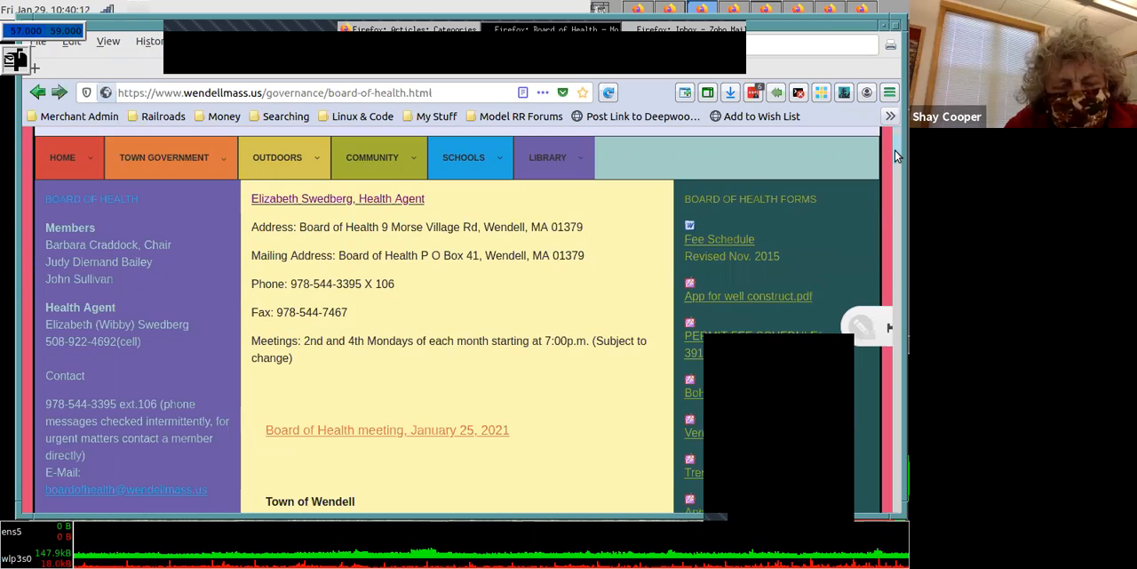
pyautogui.scroll(-3, 895, 156)
pyautogui.scroll(-1, 896, 157)
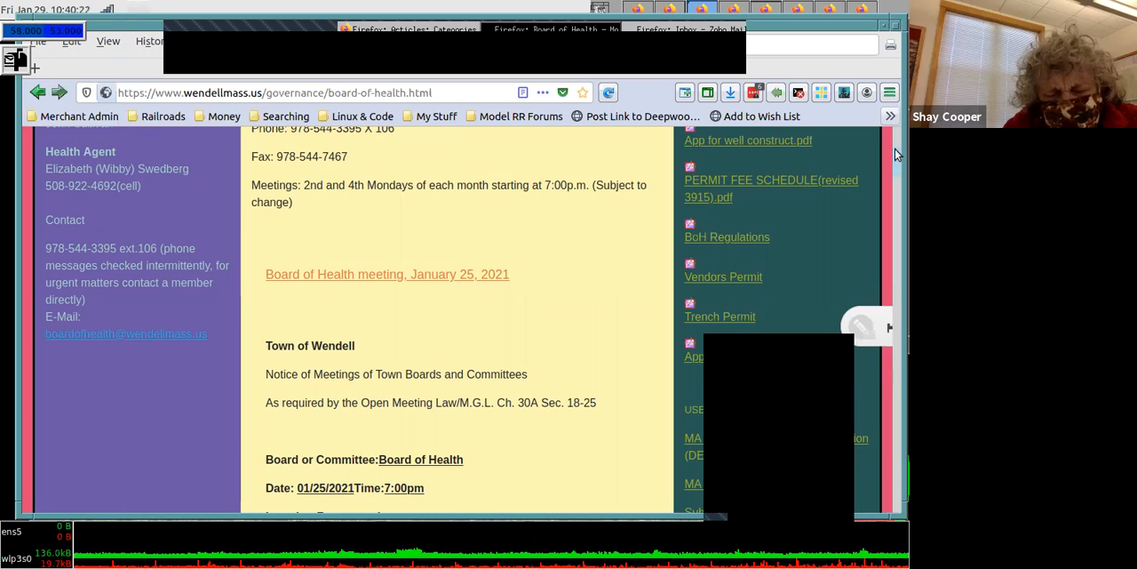
pyautogui.scroll(2, 894, 149)
pyautogui.scroll(1, 895, 149)
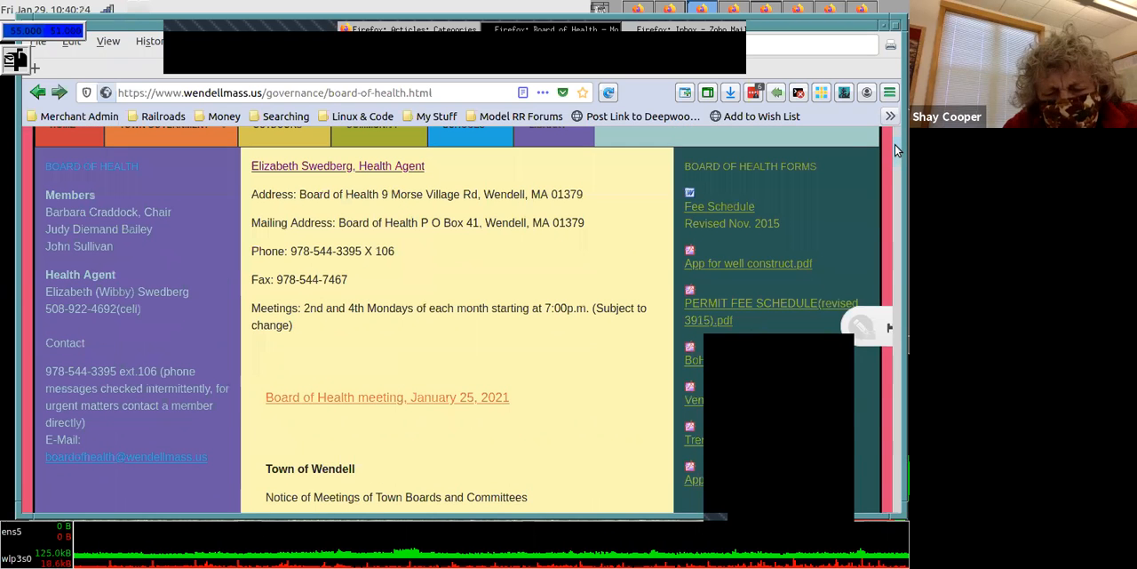
pyautogui.scroll(3, 894, 142)
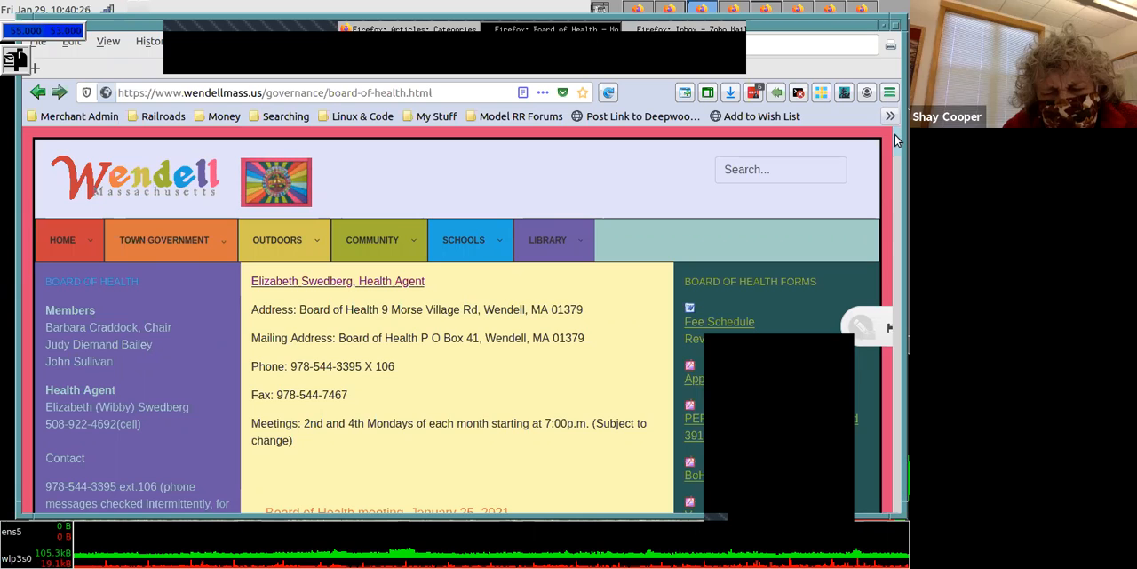
pyautogui.scroll(-2, 896, 146)
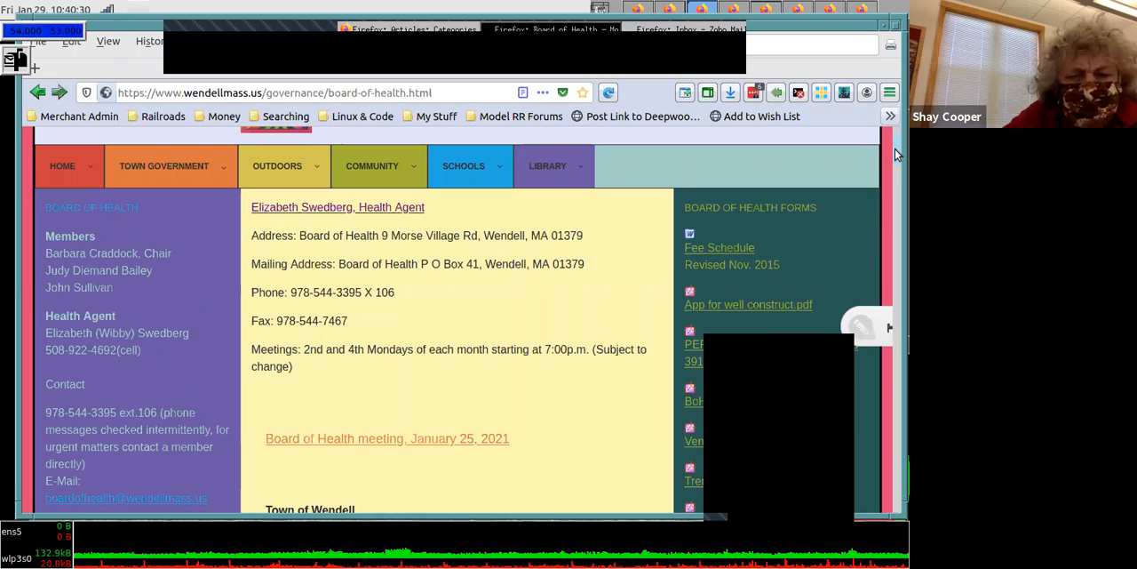
pyautogui.scroll(-3, 897, 151)
pyautogui.scroll(-1, 894, 158)
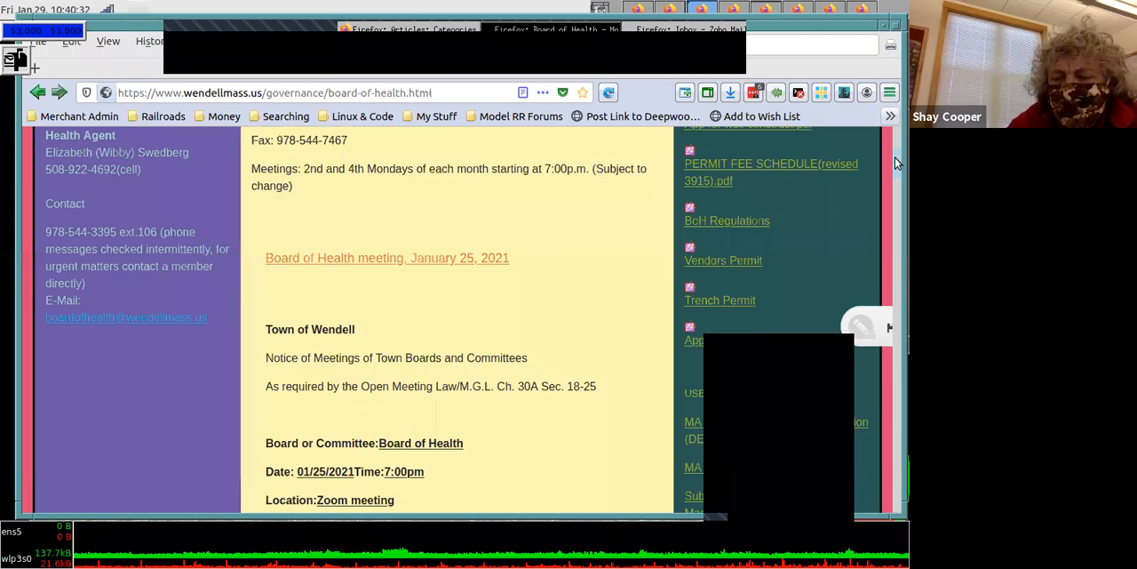
pyautogui.scroll(-1, 894, 158)
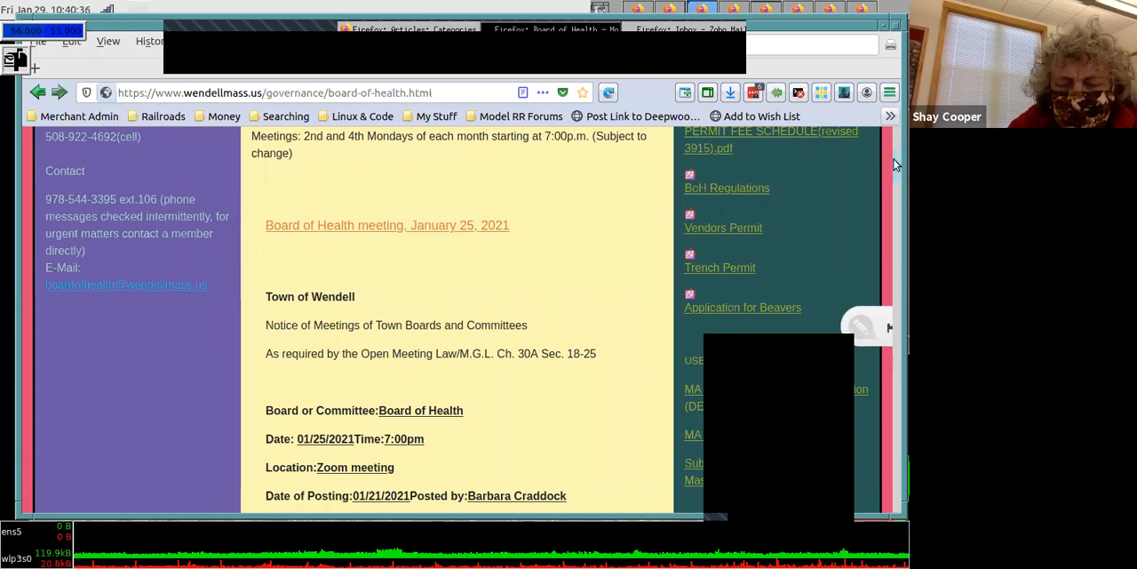
pyautogui.scroll(3, 893, 153)
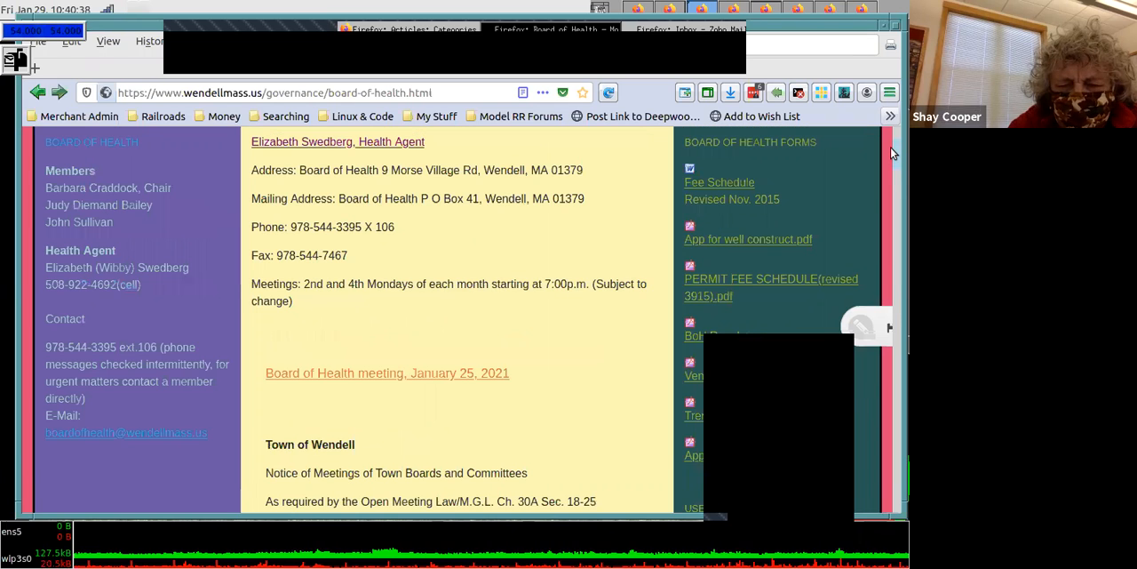
pyautogui.scroll(1, 892, 133)
pyautogui.scroll(2, 885, 138)
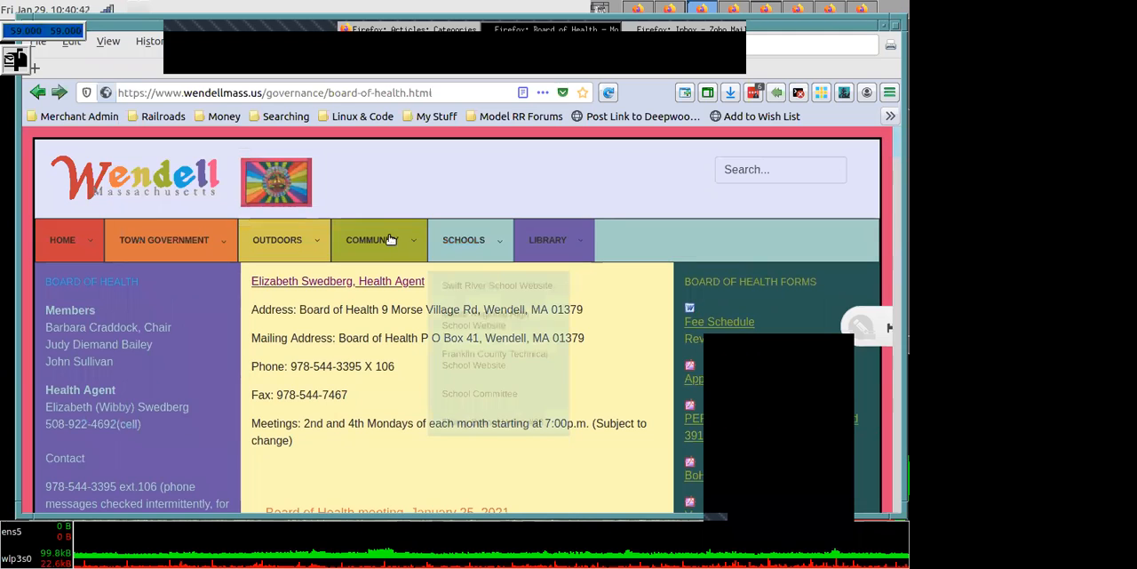
pyautogui.moveTo(166, 243)
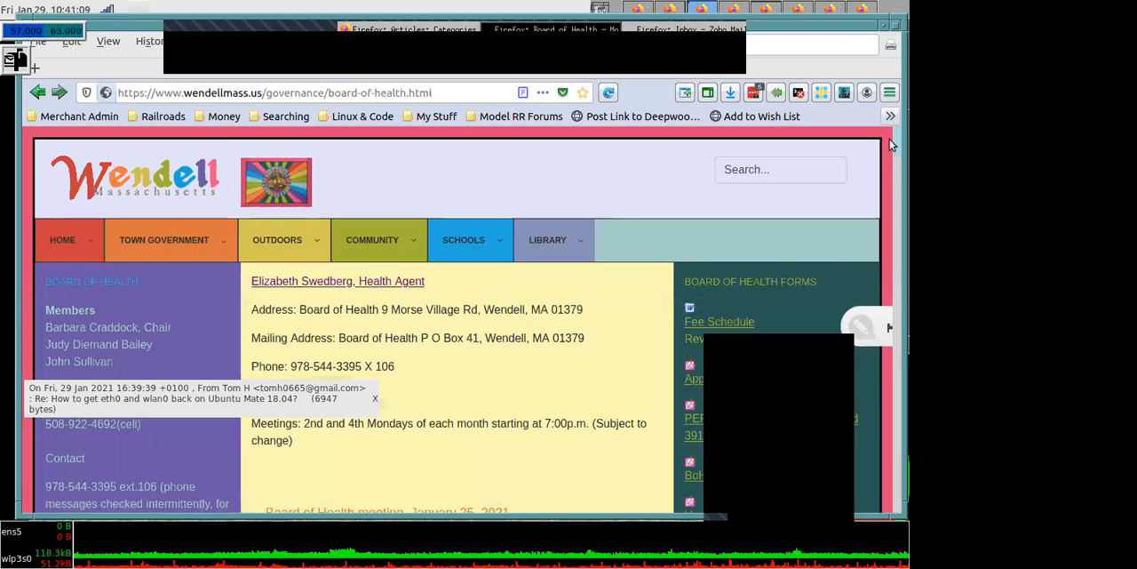
pyautogui.scroll(-2, 896, 149)
pyautogui.moveTo(894, 146); pyautogui.dragTo(894, 143)
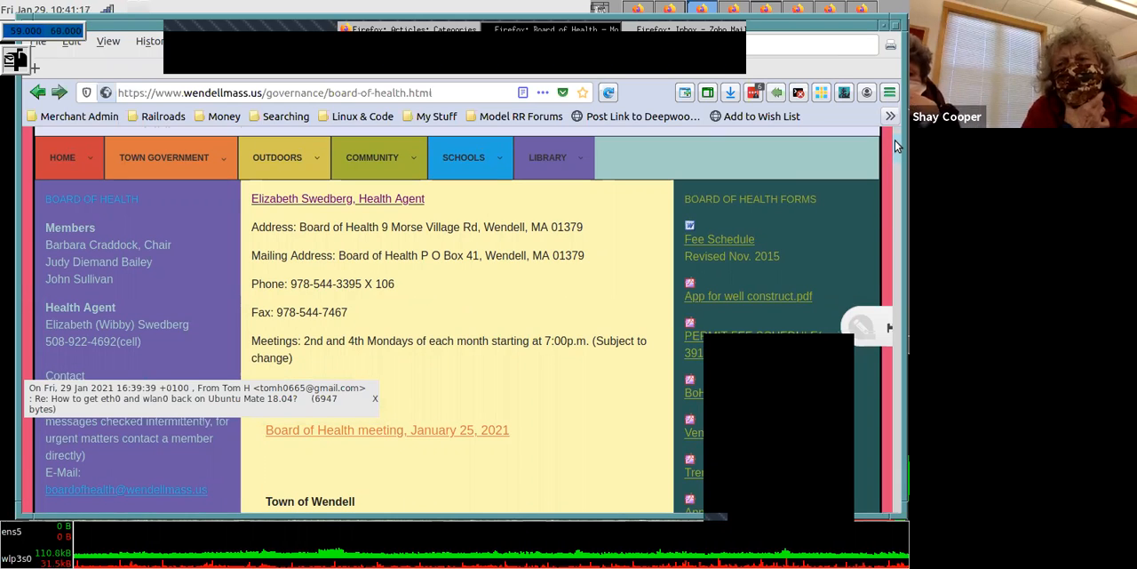
pyautogui.scroll(2, 894, 143)
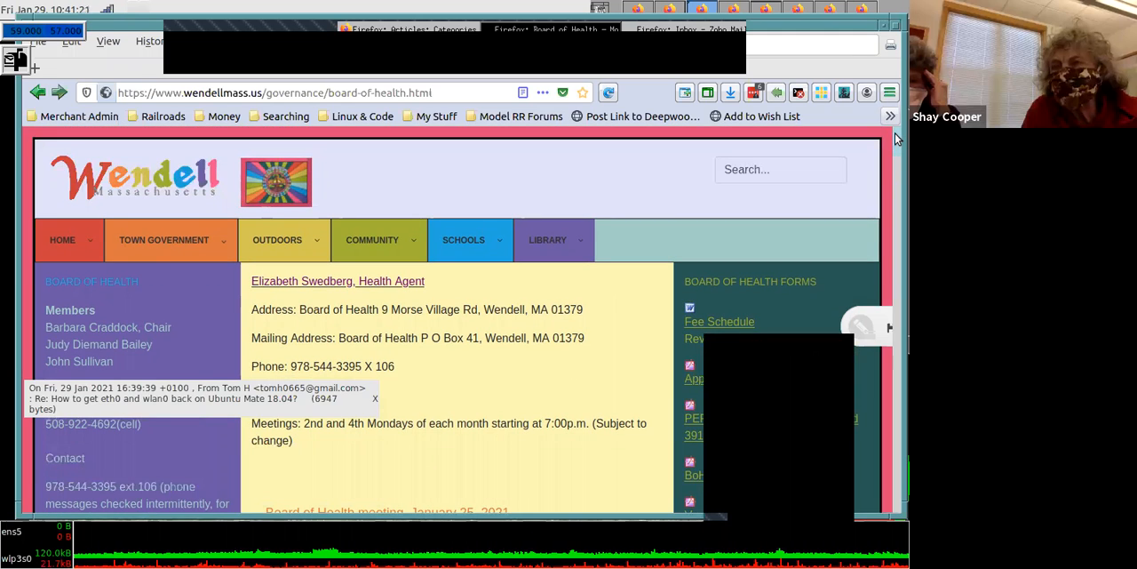
pyautogui.scroll(-1, 896, 141)
pyautogui.scroll(-1, 894, 139)
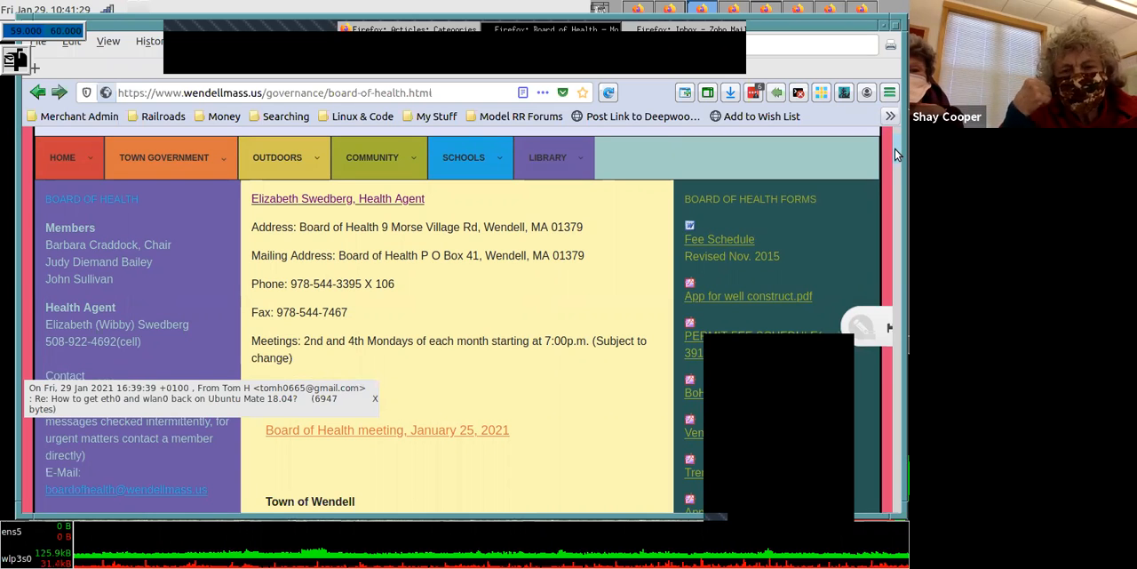
pyautogui.scroll(2, 897, 149)
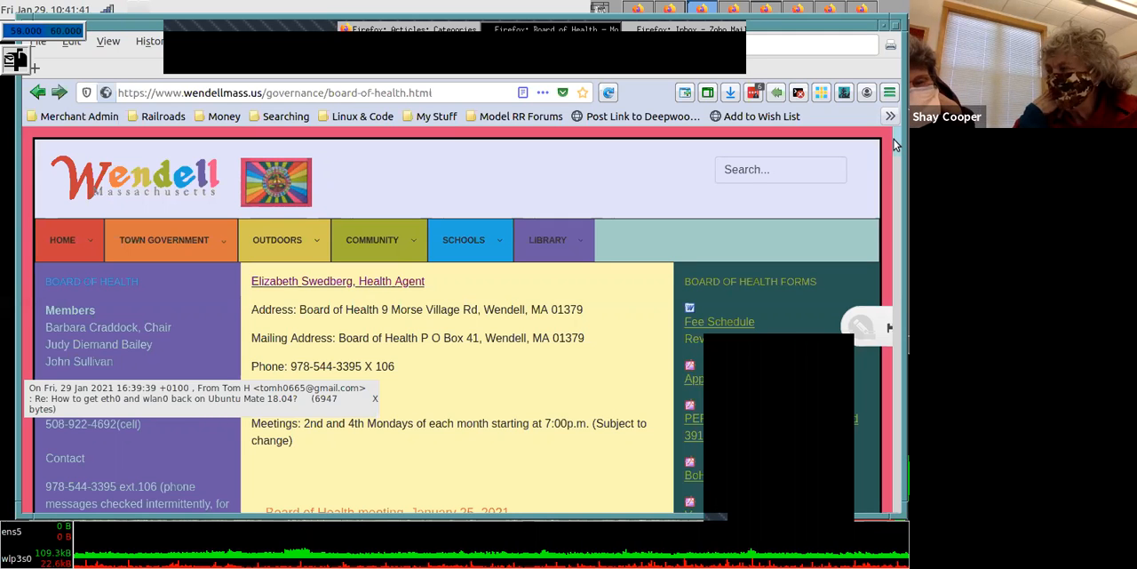
pyautogui.scroll(-4, 896, 151)
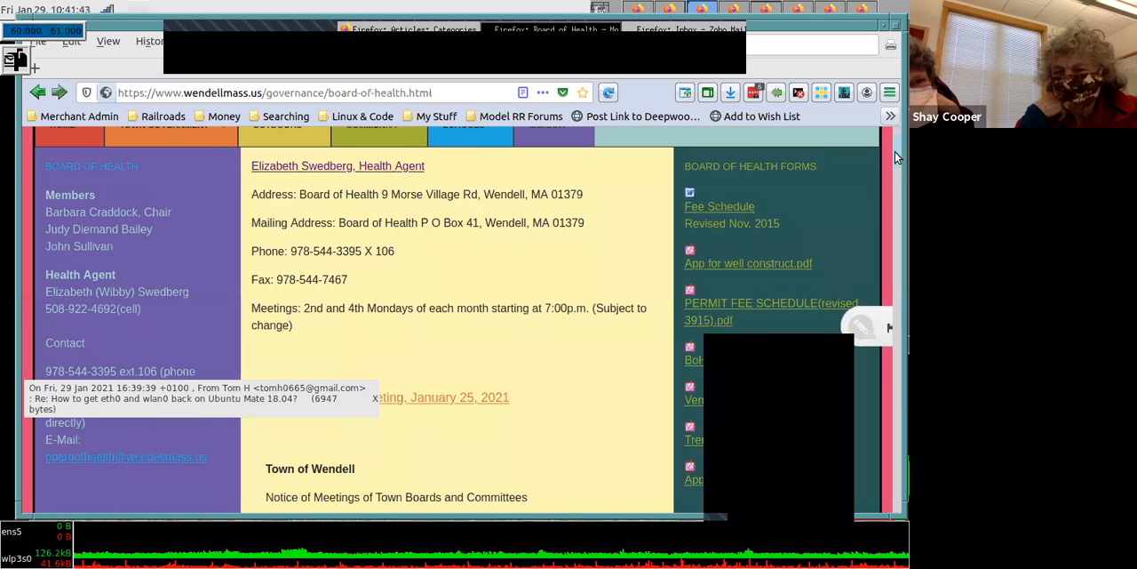
pyautogui.scroll(-6, 894, 182)
pyautogui.scroll(3, 895, 169)
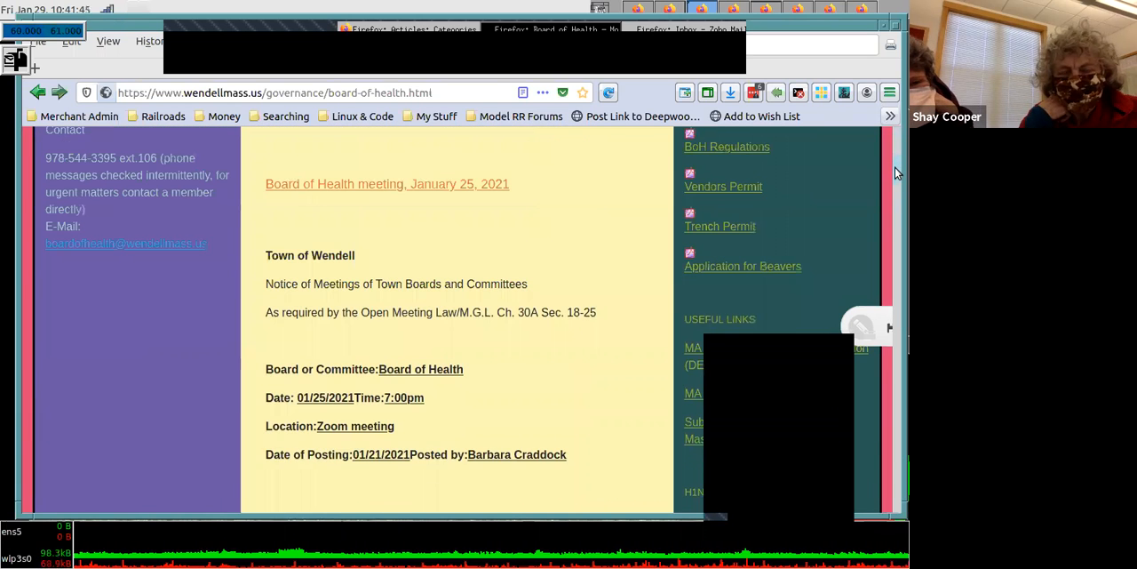